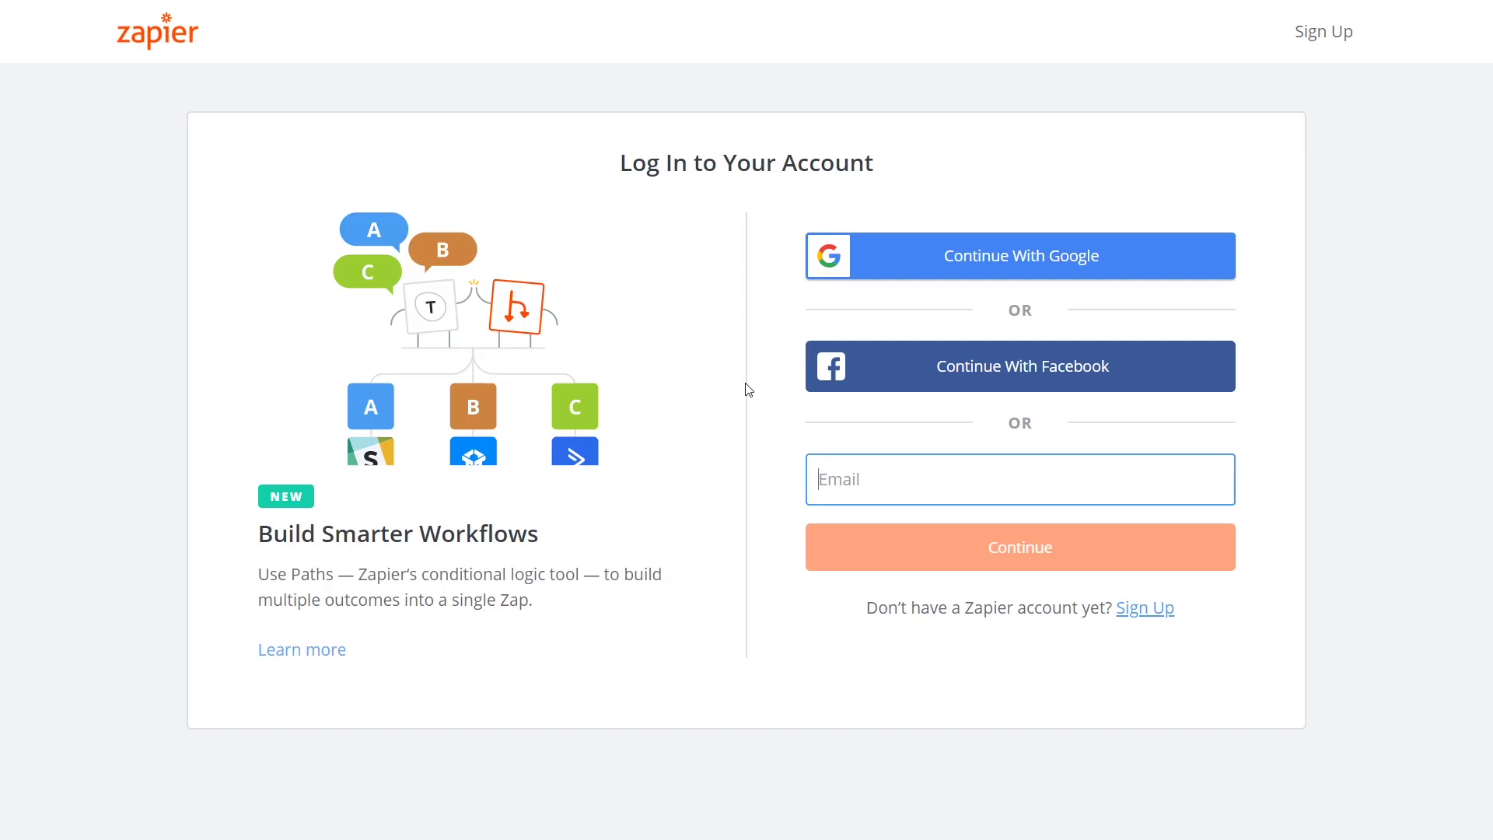
Sign in with Google and pick Webhooks by Zapier and Google Calendar as apps
{"action": "left_click", "coordinate": [1014, 257]}
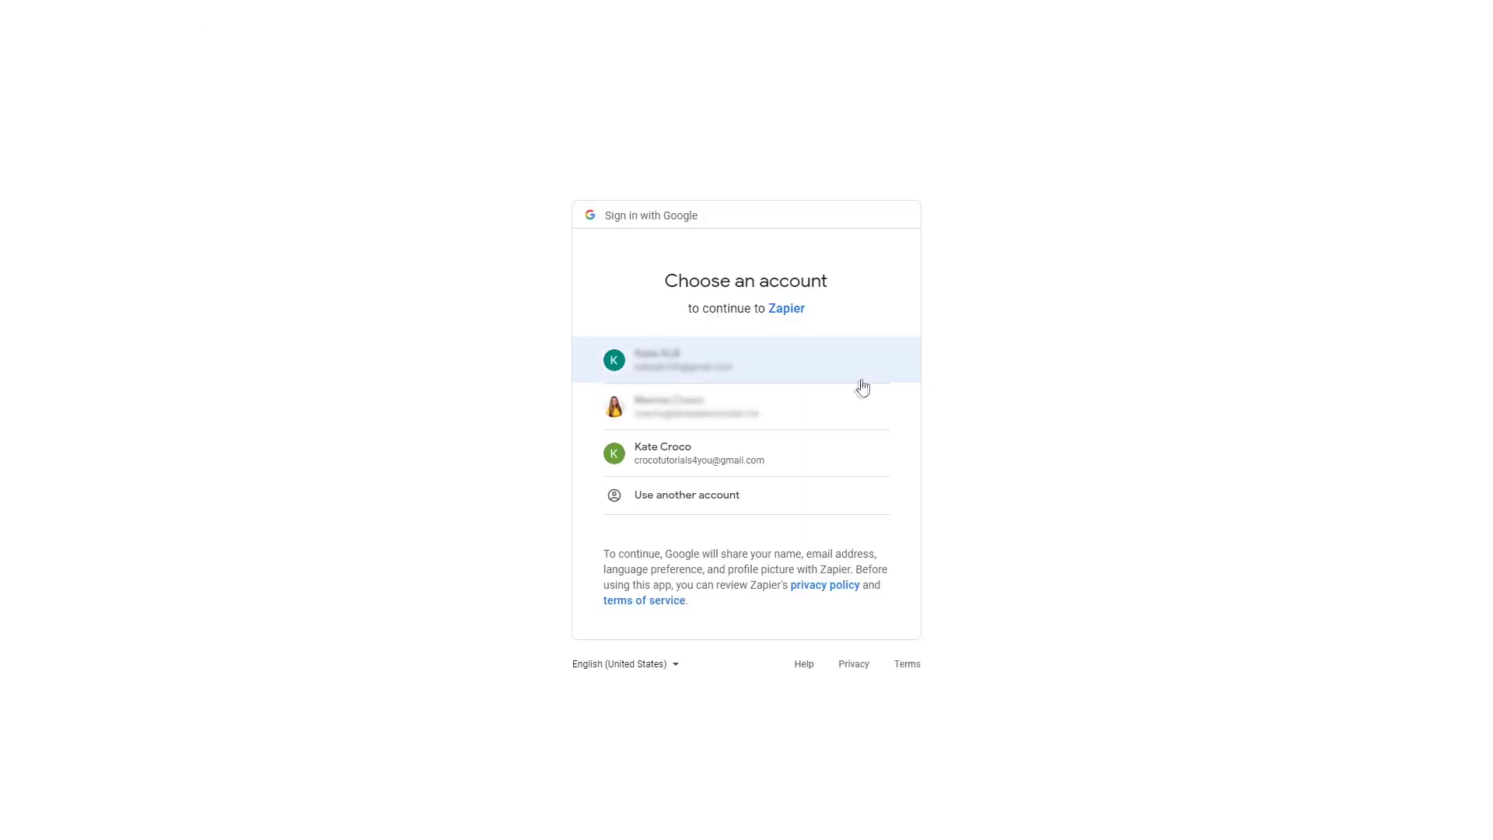
{"action": "left_click", "coordinate": [733, 456]}
{"action": "scroll", "coordinate": [740, 478], "scroll_direction": "down", "scroll_amount": 1}
{"action": "scroll", "coordinate": [740, 478], "scroll_direction": "down", "scroll_amount": 1}
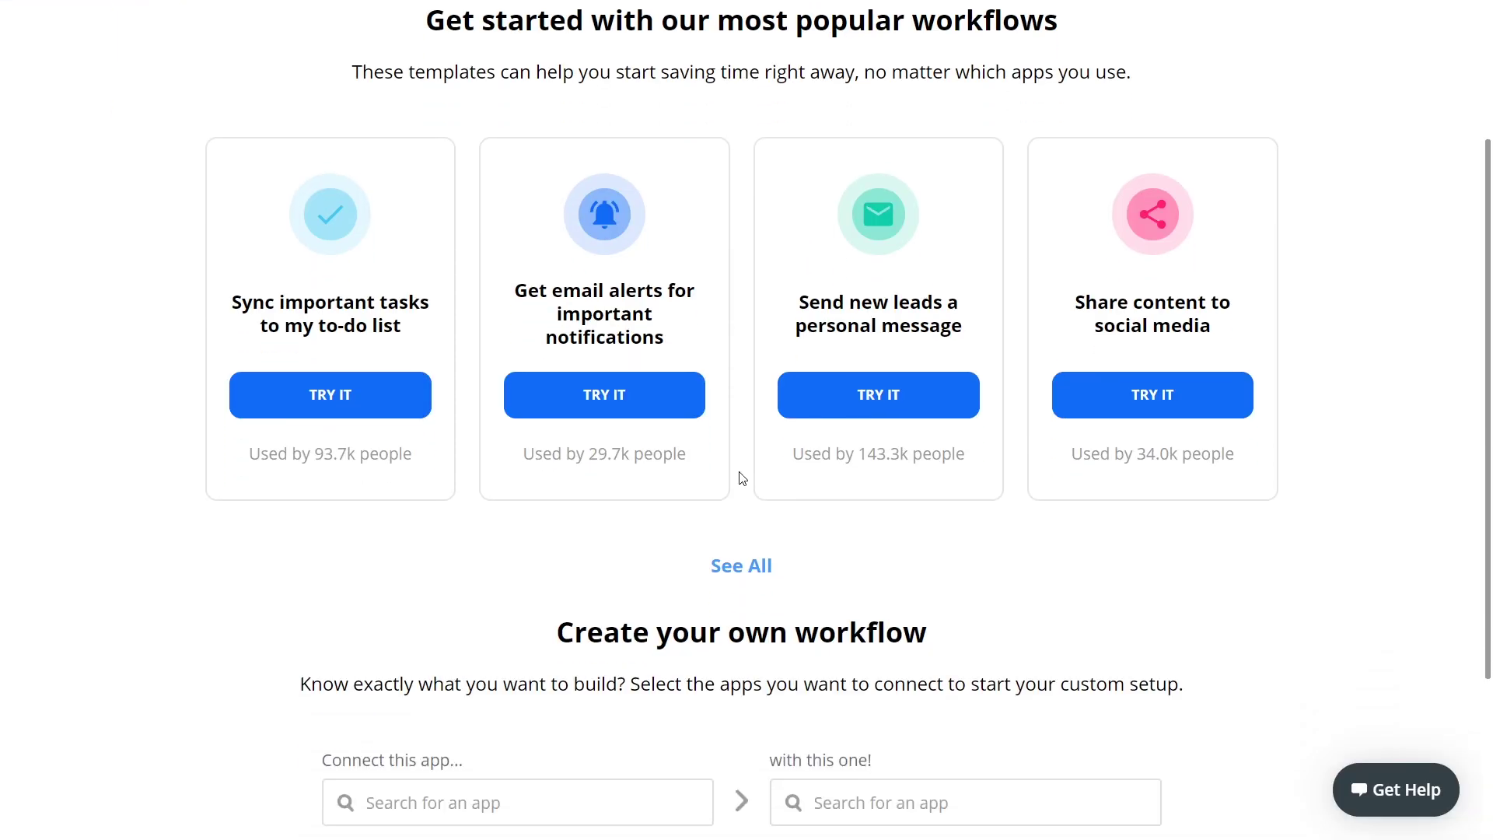
{"action": "scroll", "coordinate": [739, 478], "scroll_direction": "down", "scroll_amount": 1}
{"action": "scroll", "coordinate": [740, 478], "scroll_direction": "down", "scroll_amount": 1}
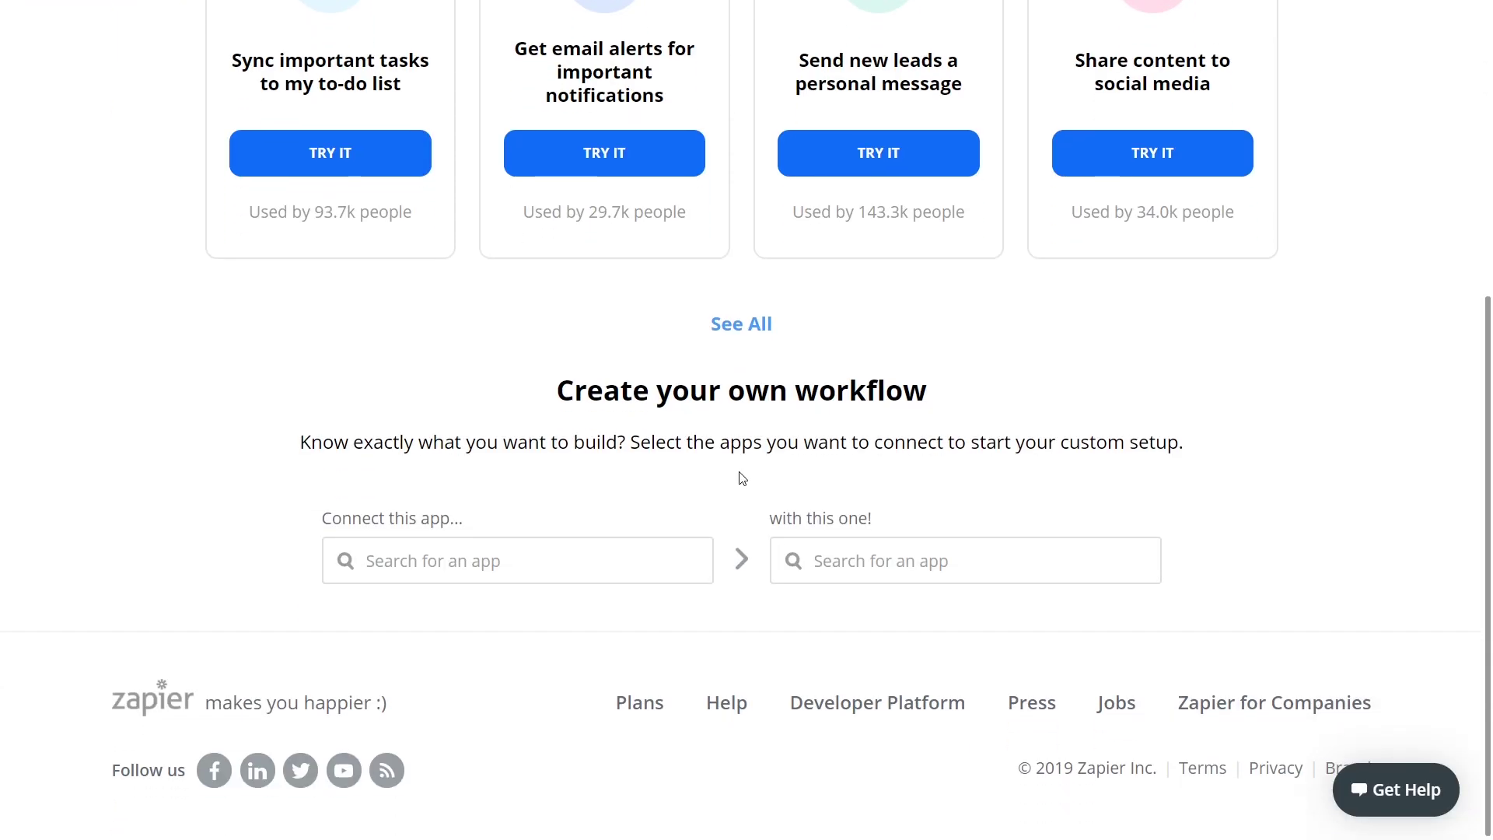
{"action": "left_click", "coordinate": [618, 553]}
{"action": "type", "text": "Webho"}
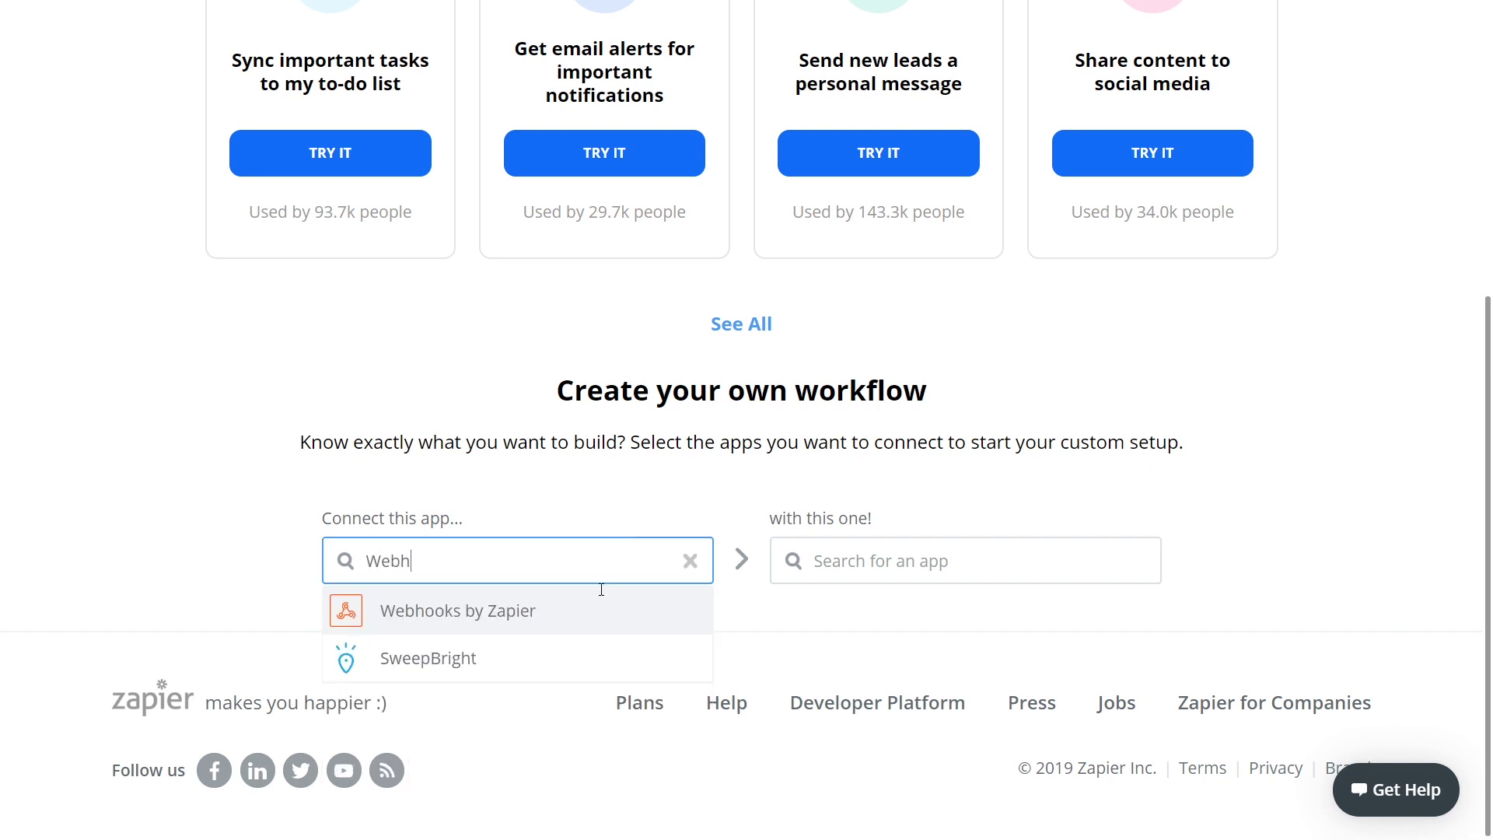
{"action": "left_click", "coordinate": [594, 611]}
{"action": "left_click", "coordinate": [857, 564]}
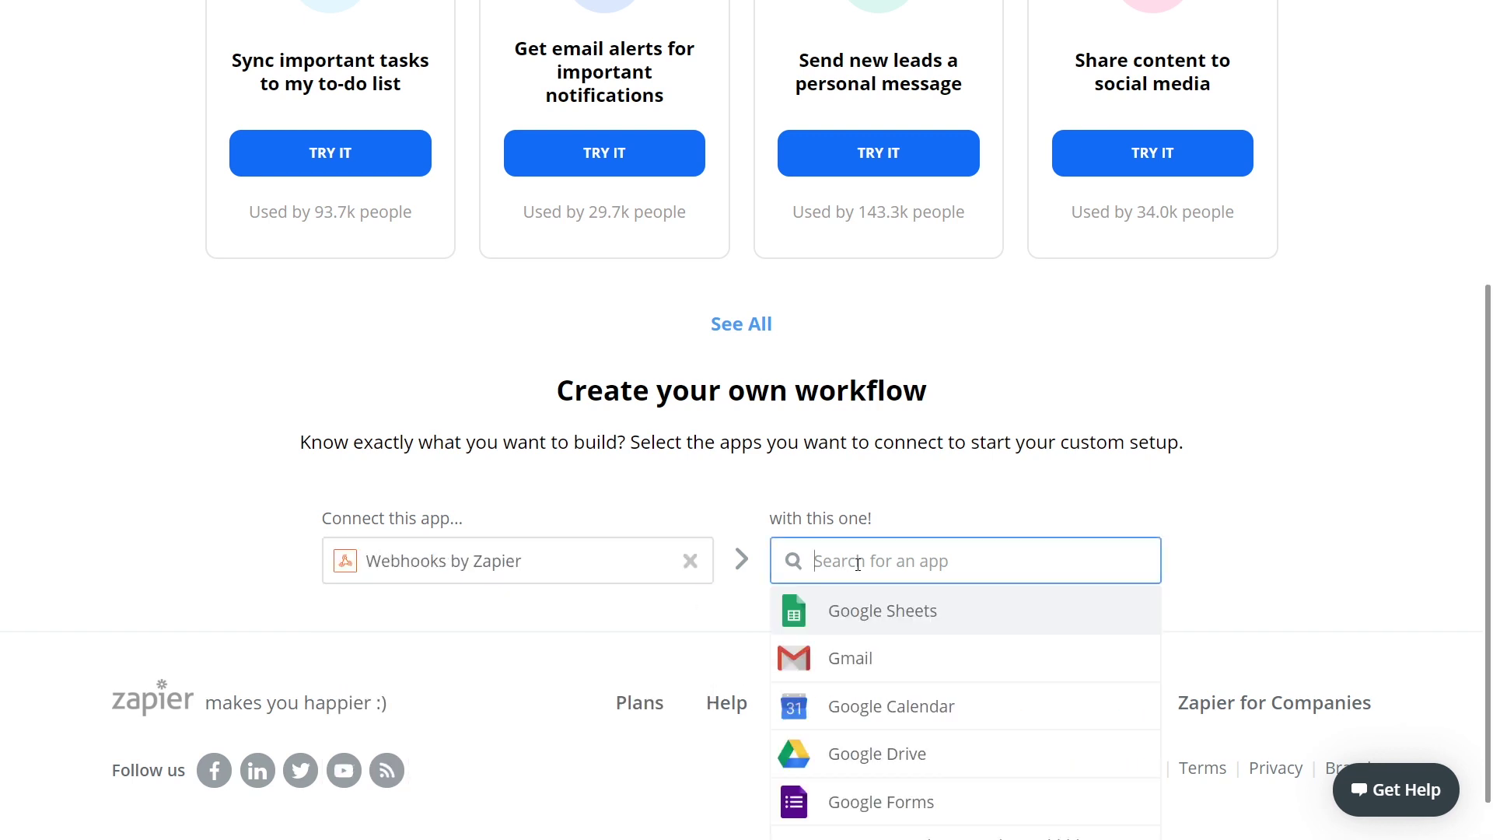
{"action": "left_click", "coordinate": [871, 707]}
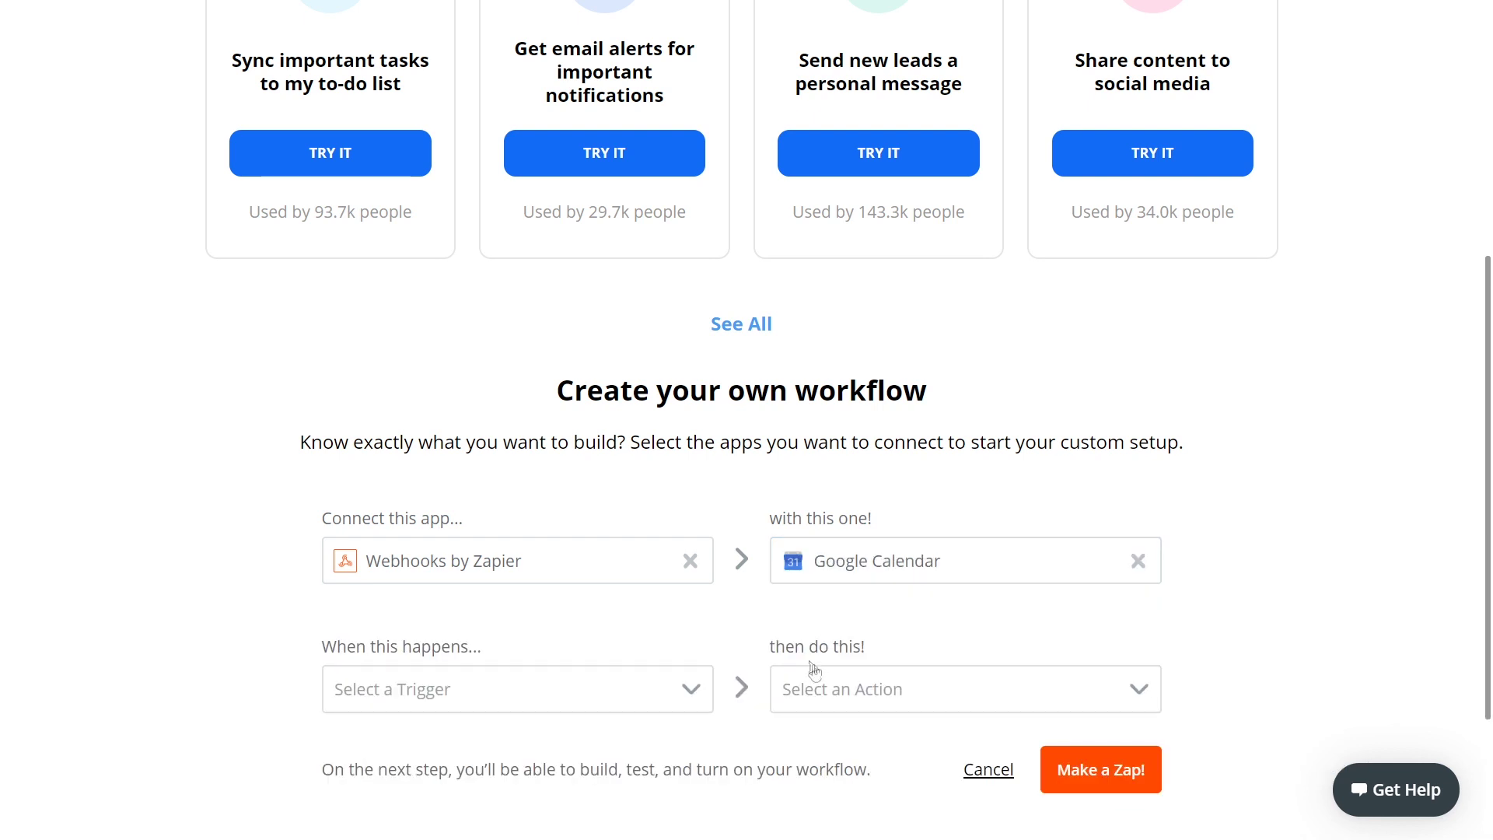
{"action": "scroll", "coordinate": [753, 616], "scroll_direction": "down", "scroll_amount": 2}
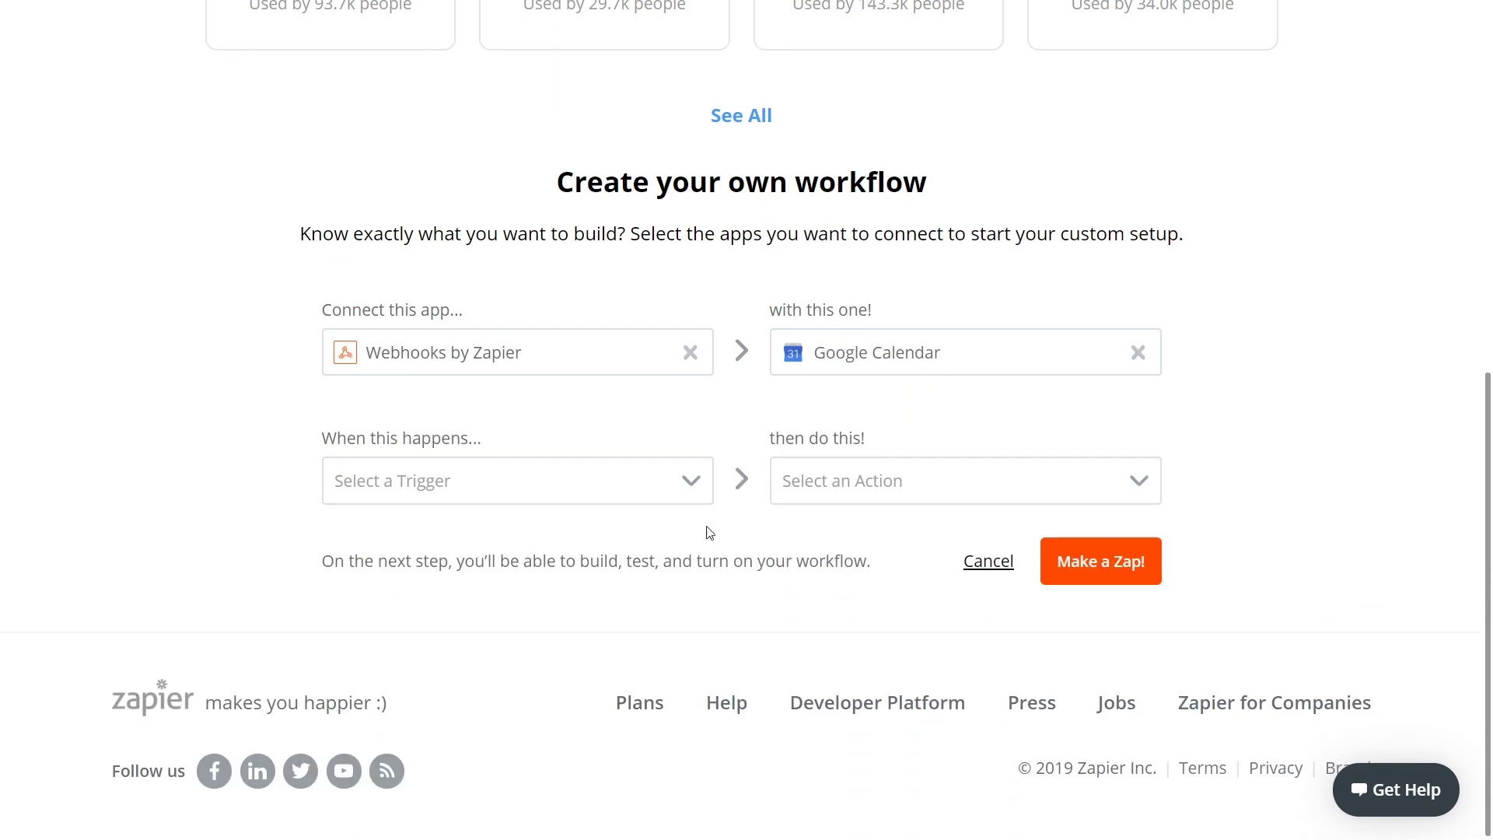
Set the trigger to Catch Hook and the action to Create Detailed Event, then create the Zap
{"action": "left_click", "coordinate": [694, 494]}
{"action": "left_click", "coordinate": [687, 527]}
{"action": "left_click", "coordinate": [1086, 484]}
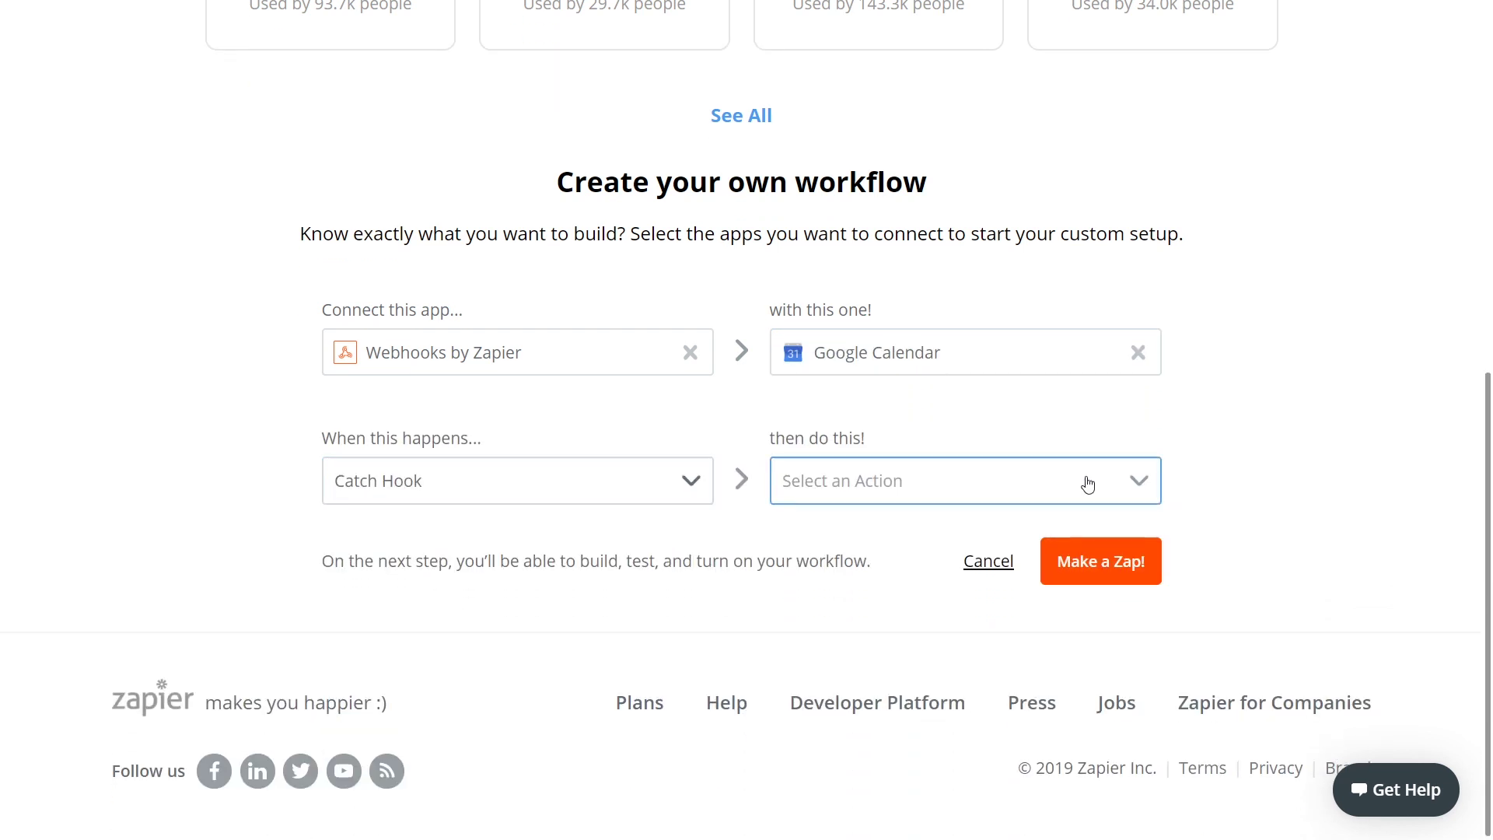
{"action": "left_click", "coordinate": [1132, 616]}
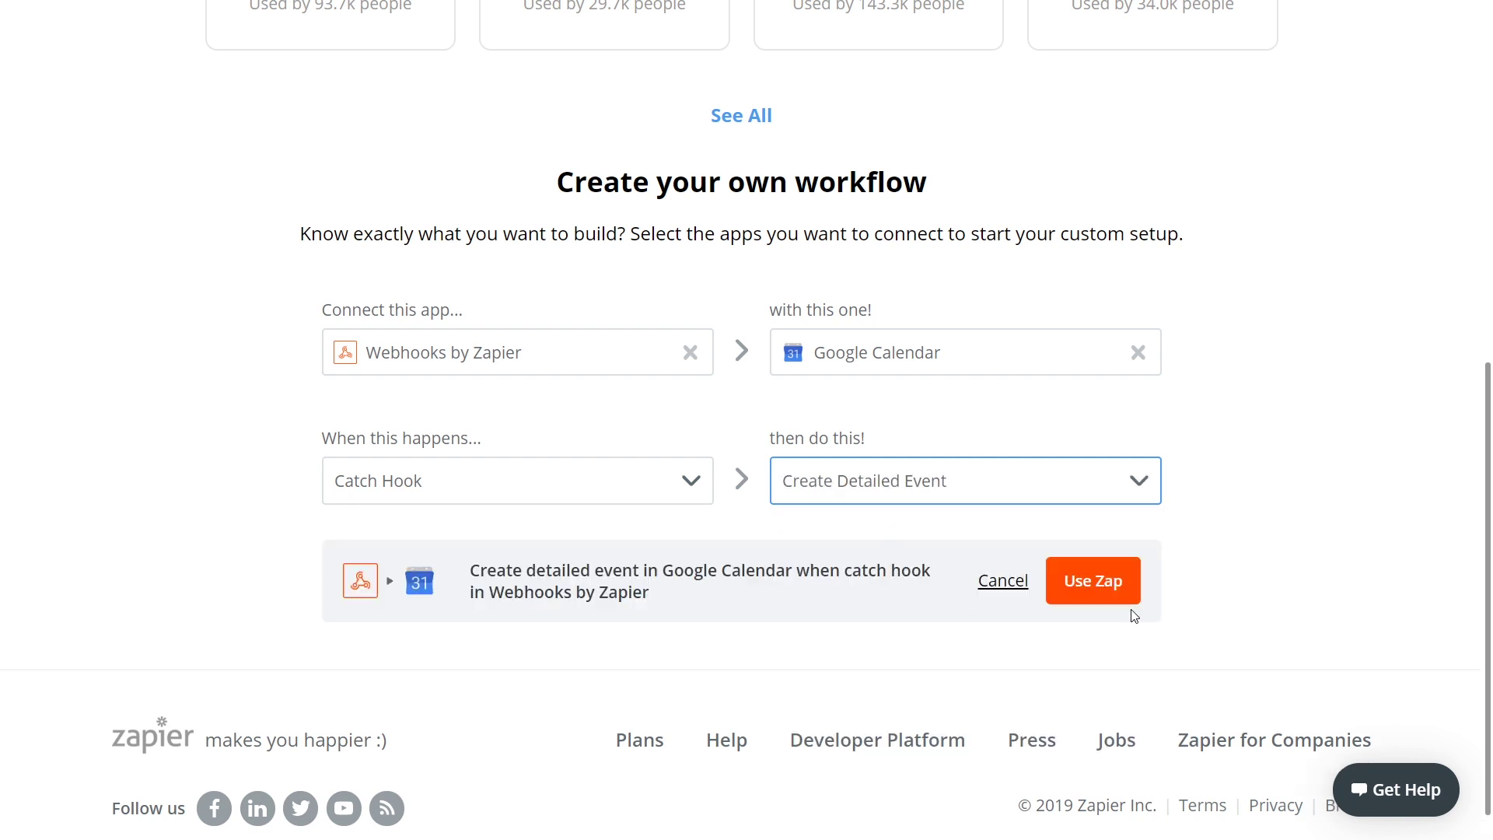
{"action": "left_click", "coordinate": [1092, 581]}
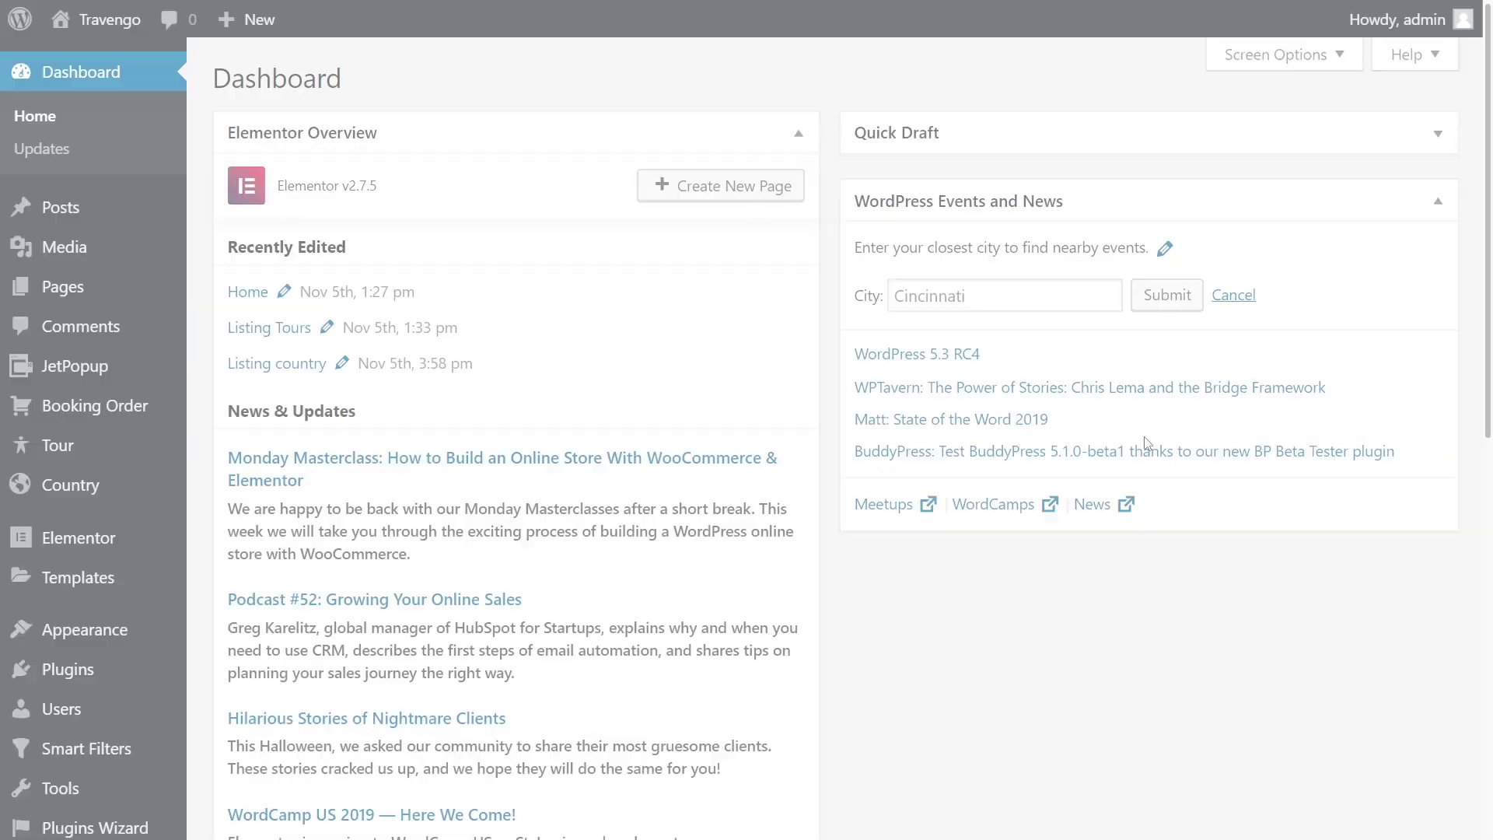
{"action": "scroll", "coordinate": [1147, 443], "scroll_direction": "down", "scroll_amount": 3}
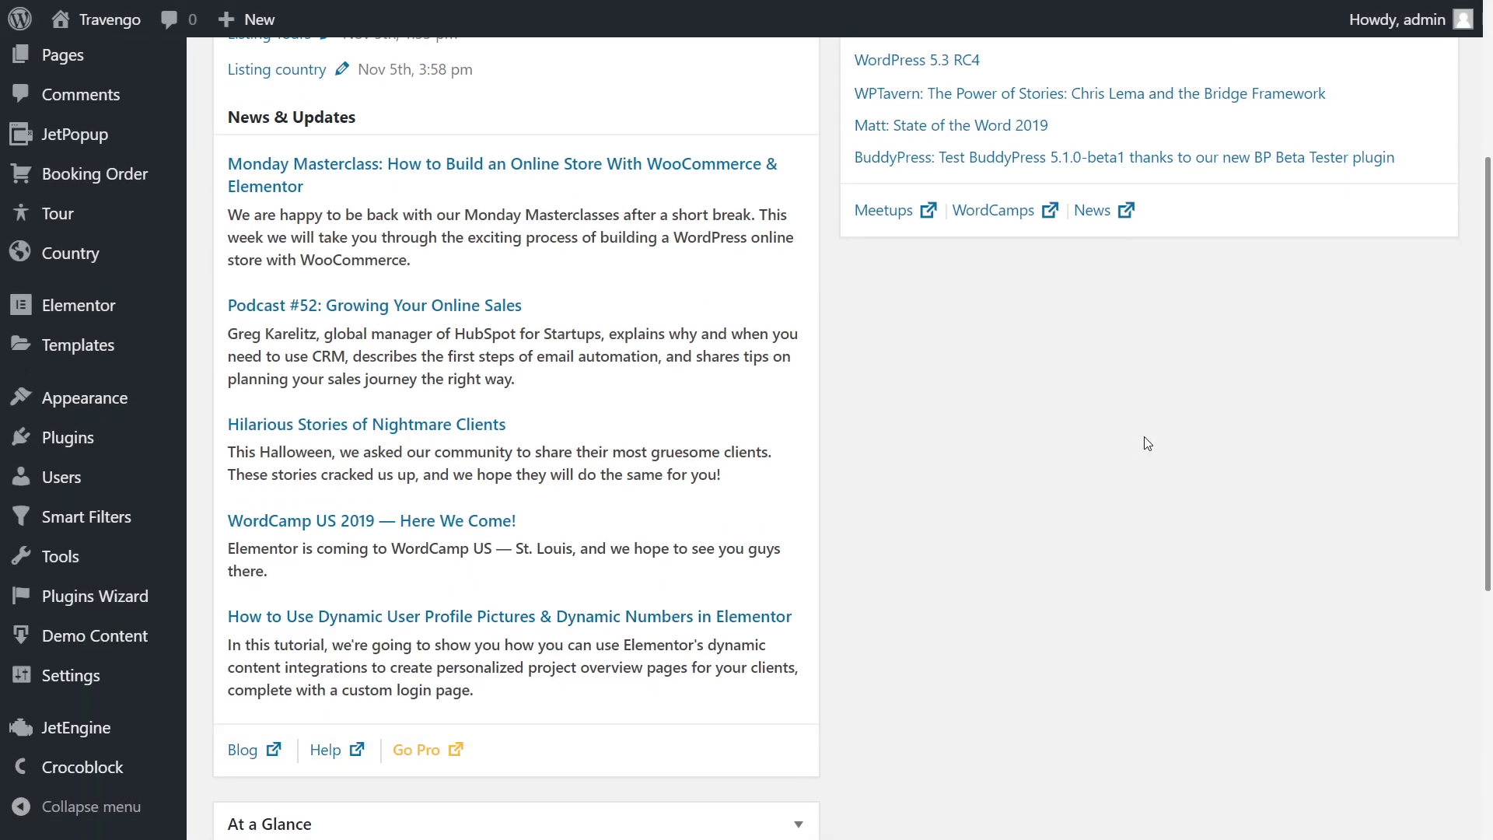
{"action": "mouse_move", "coordinate": [76, 727]}
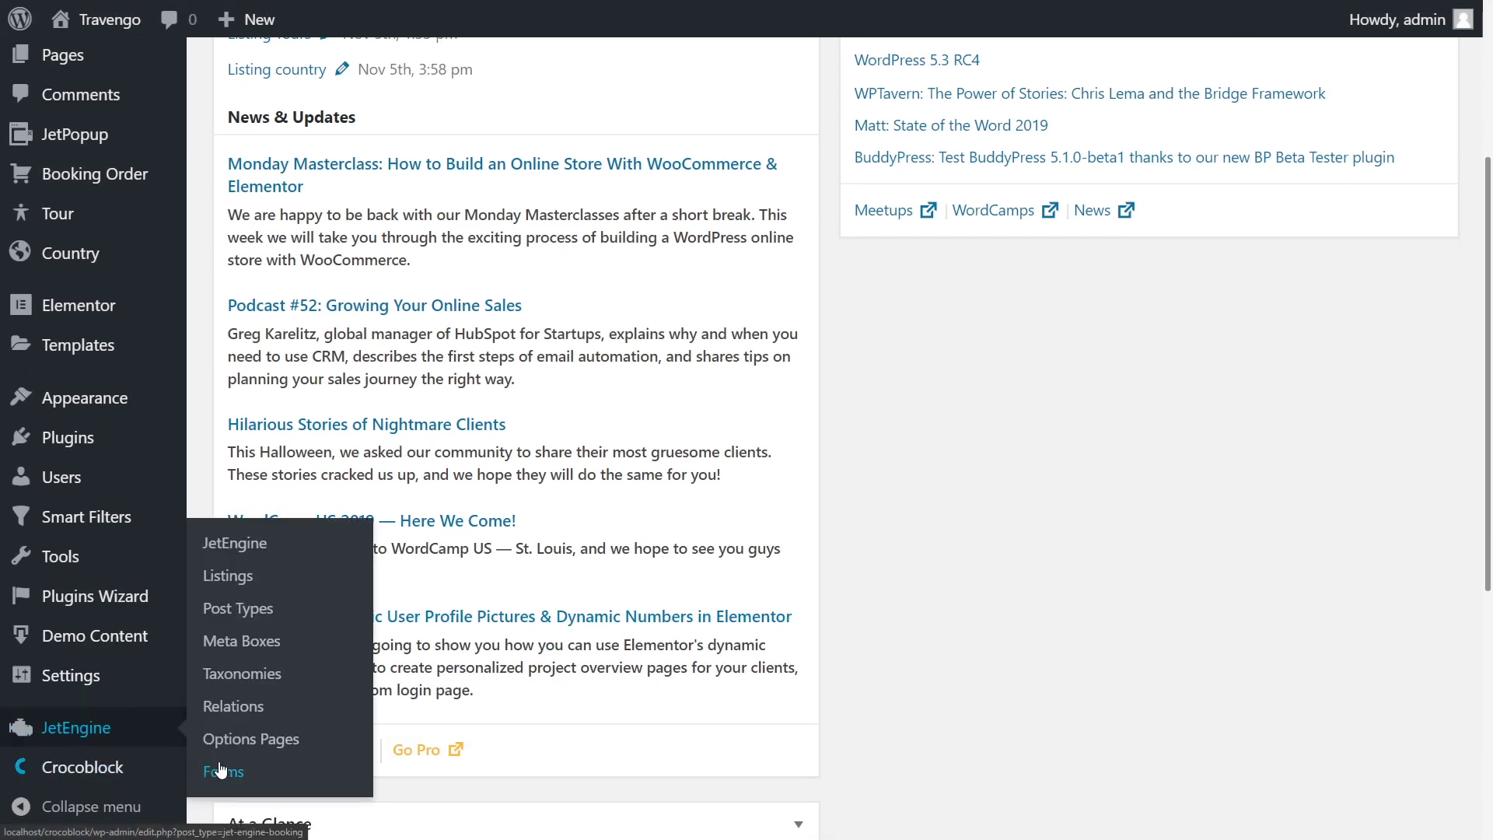
Give booking form #1 a Call a Webhook notification with the Zapier URL, and update it
{"action": "left_click", "coordinate": [269, 774]}
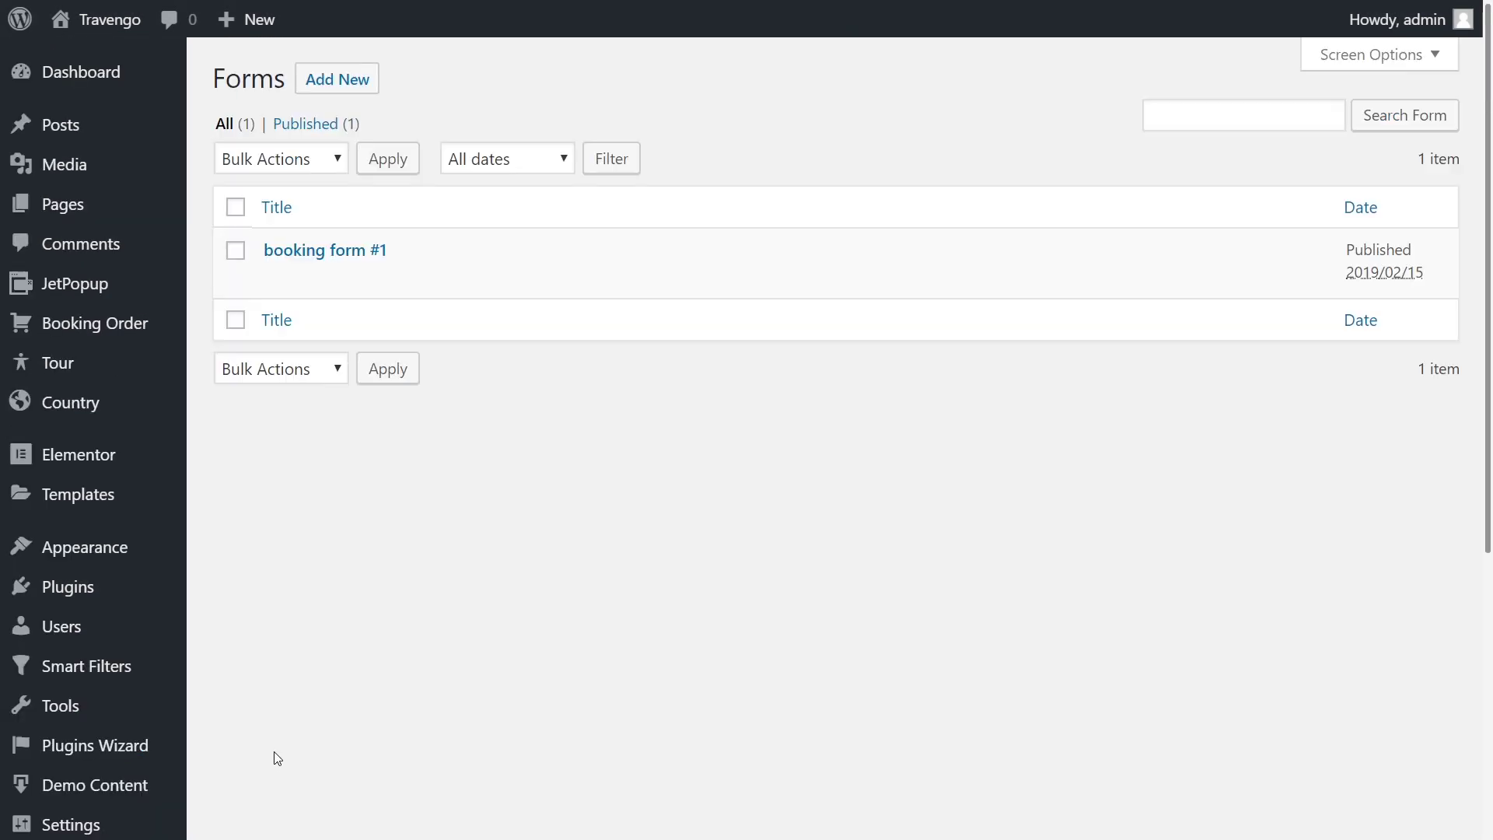
{"action": "left_click", "coordinate": [268, 283]}
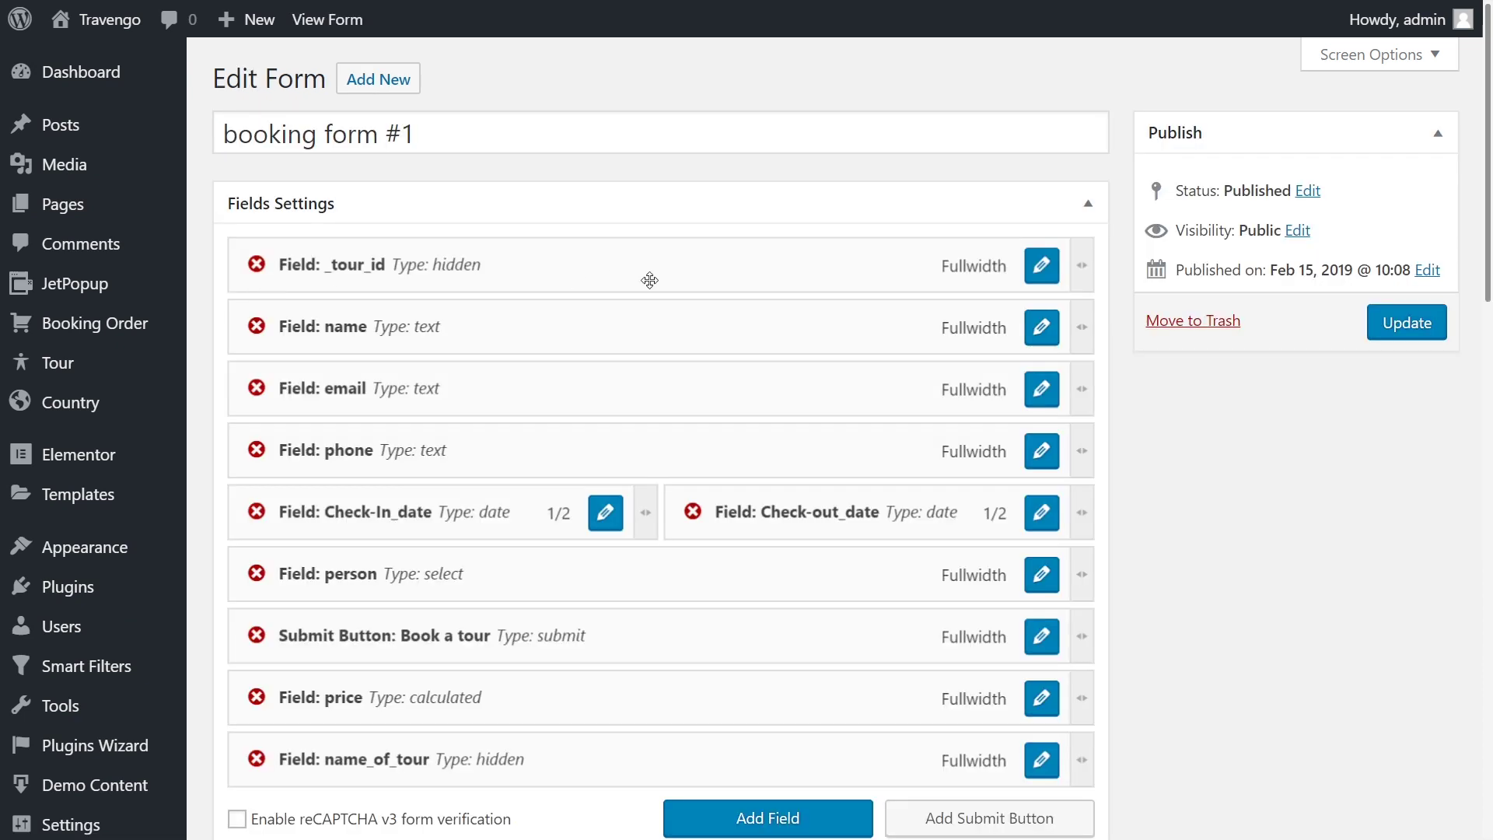
{"action": "scroll", "coordinate": [1119, 306], "scroll_direction": "down", "scroll_amount": 1}
{"action": "scroll", "coordinate": [1119, 306], "scroll_direction": "down", "scroll_amount": 2}
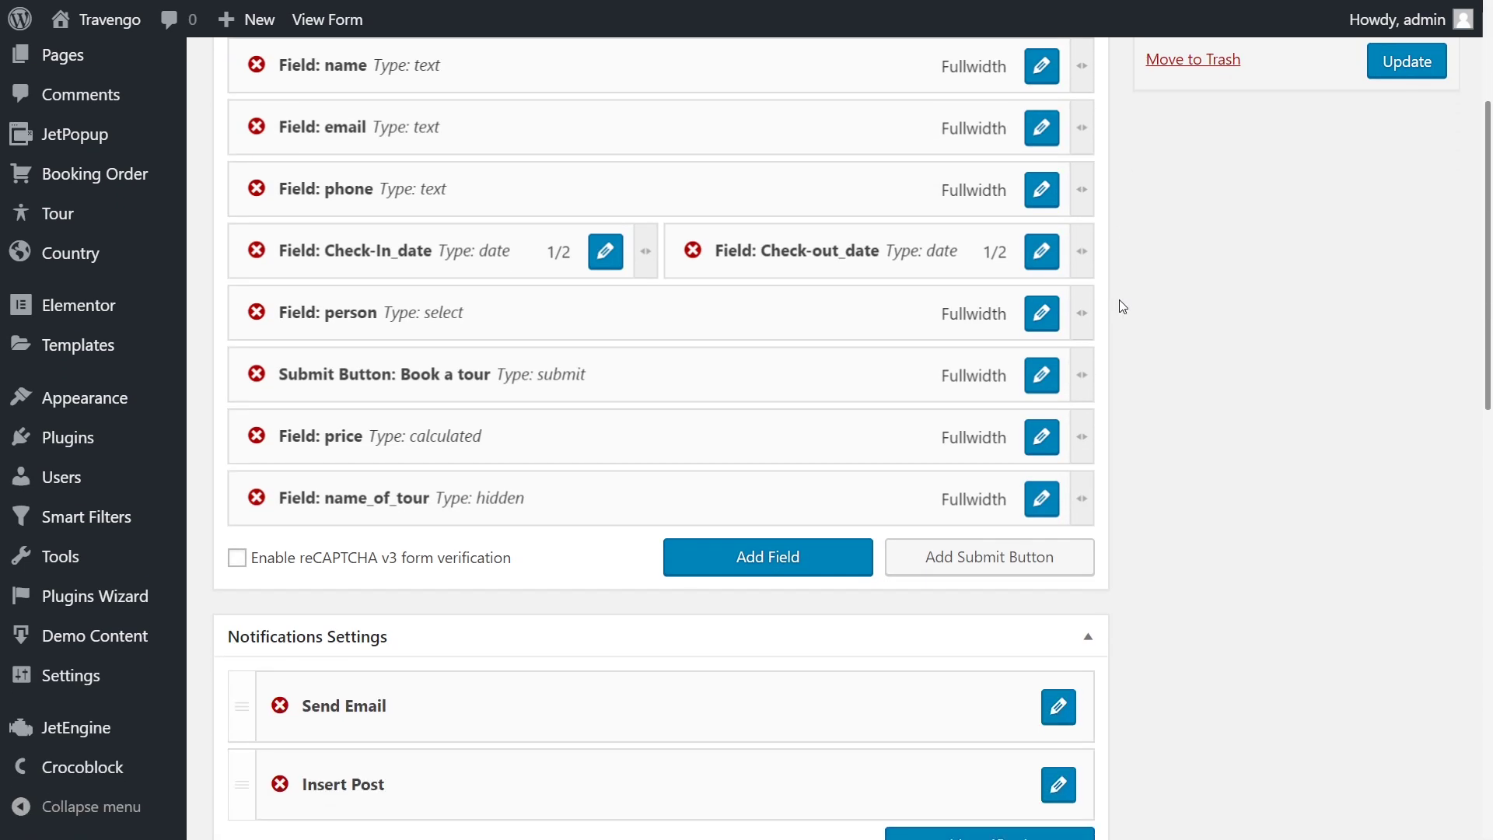
{"action": "scroll", "coordinate": [1119, 306], "scroll_direction": "down", "scroll_amount": 1}
{"action": "scroll", "coordinate": [1118, 306], "scroll_direction": "down", "scroll_amount": 2}
{"action": "scroll", "coordinate": [1119, 306], "scroll_direction": "down", "scroll_amount": 1}
{"action": "scroll", "coordinate": [1119, 306], "scroll_direction": "down", "scroll_amount": 1}
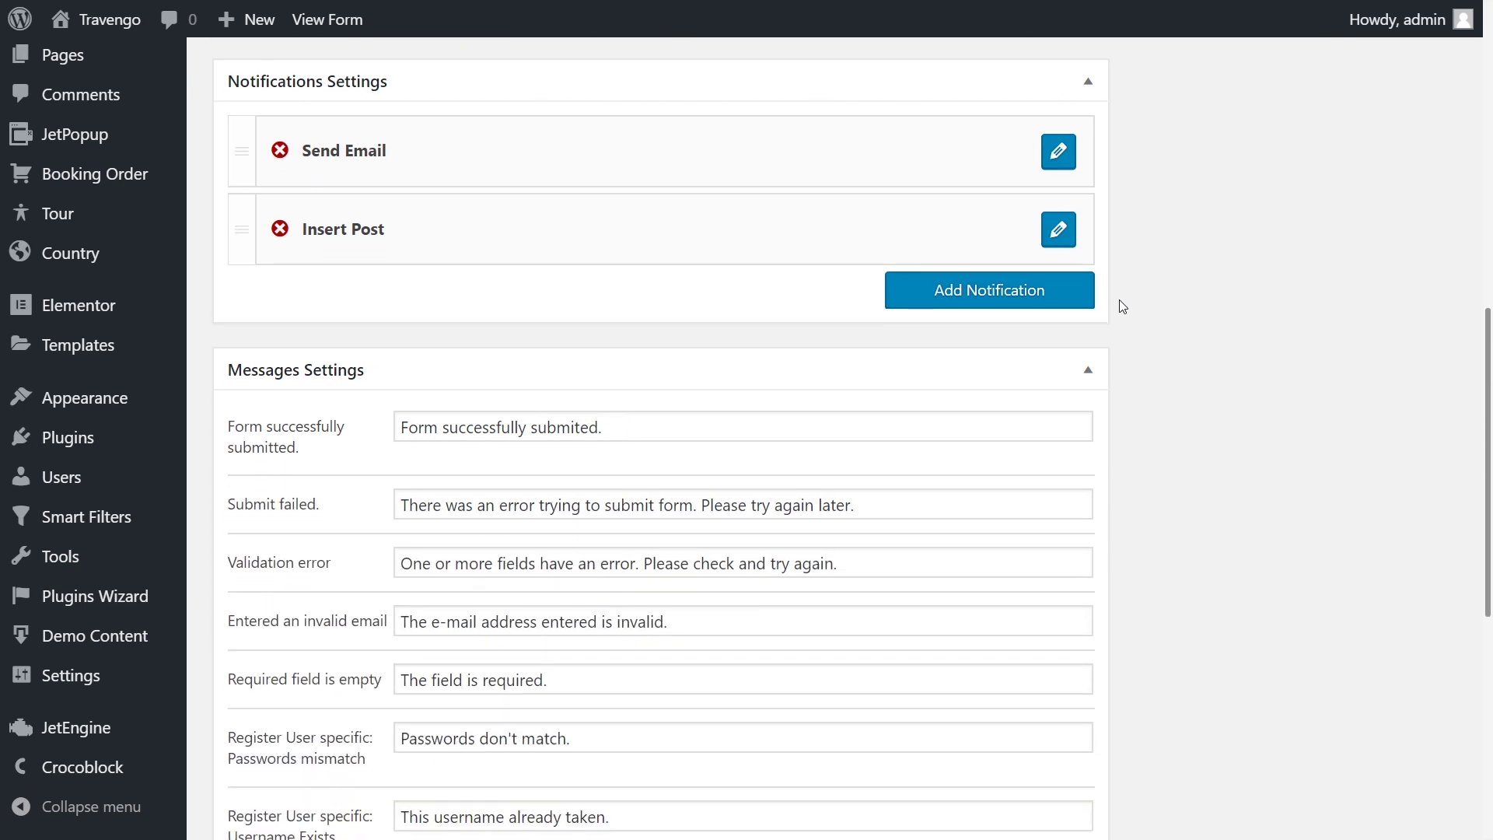
{"action": "left_click", "coordinate": [1066, 307]}
{"action": "left_click", "coordinate": [1065, 305]}
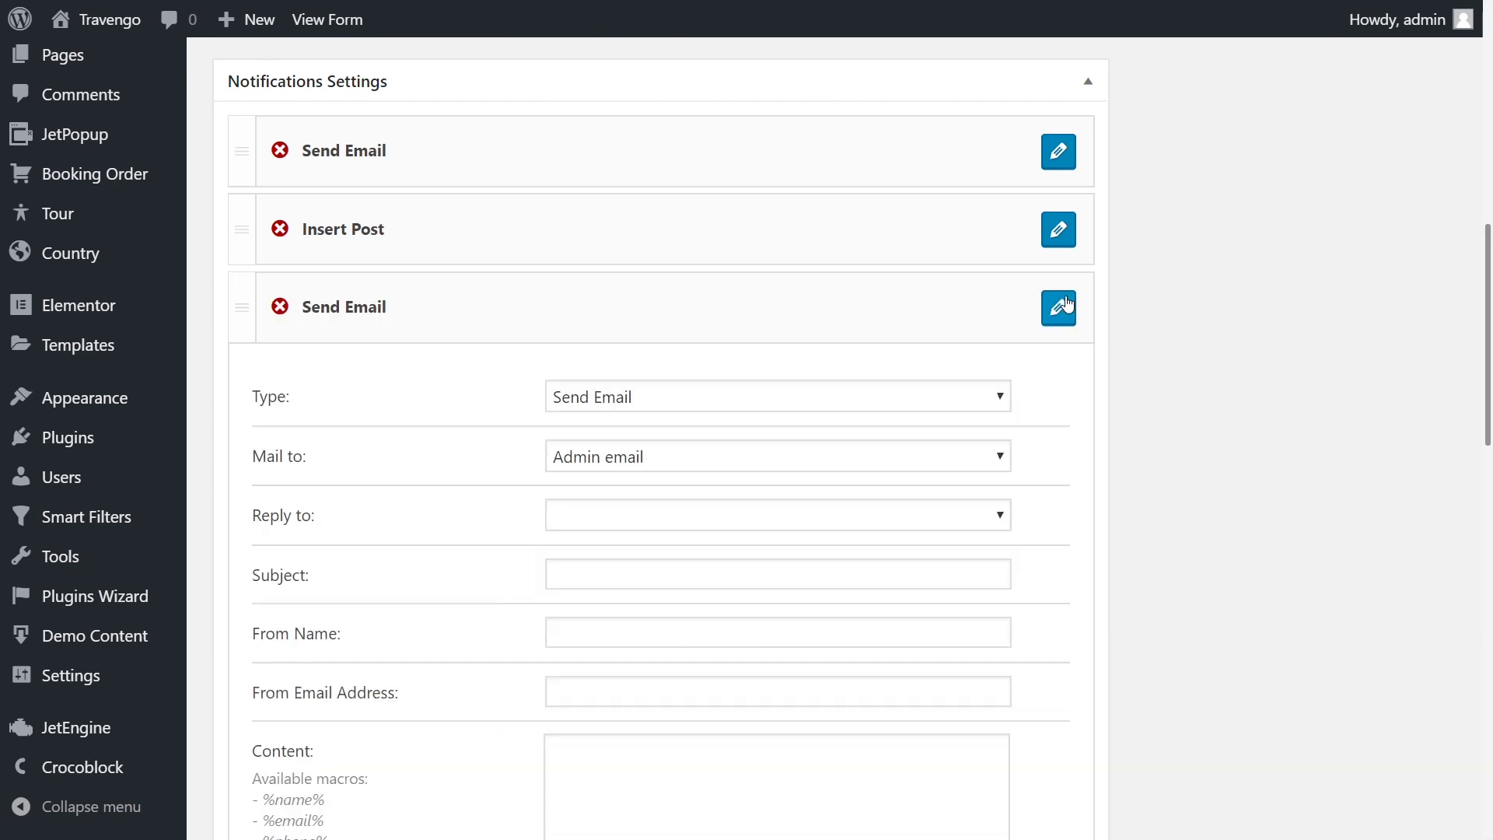
{"action": "left_click", "coordinate": [1005, 397]}
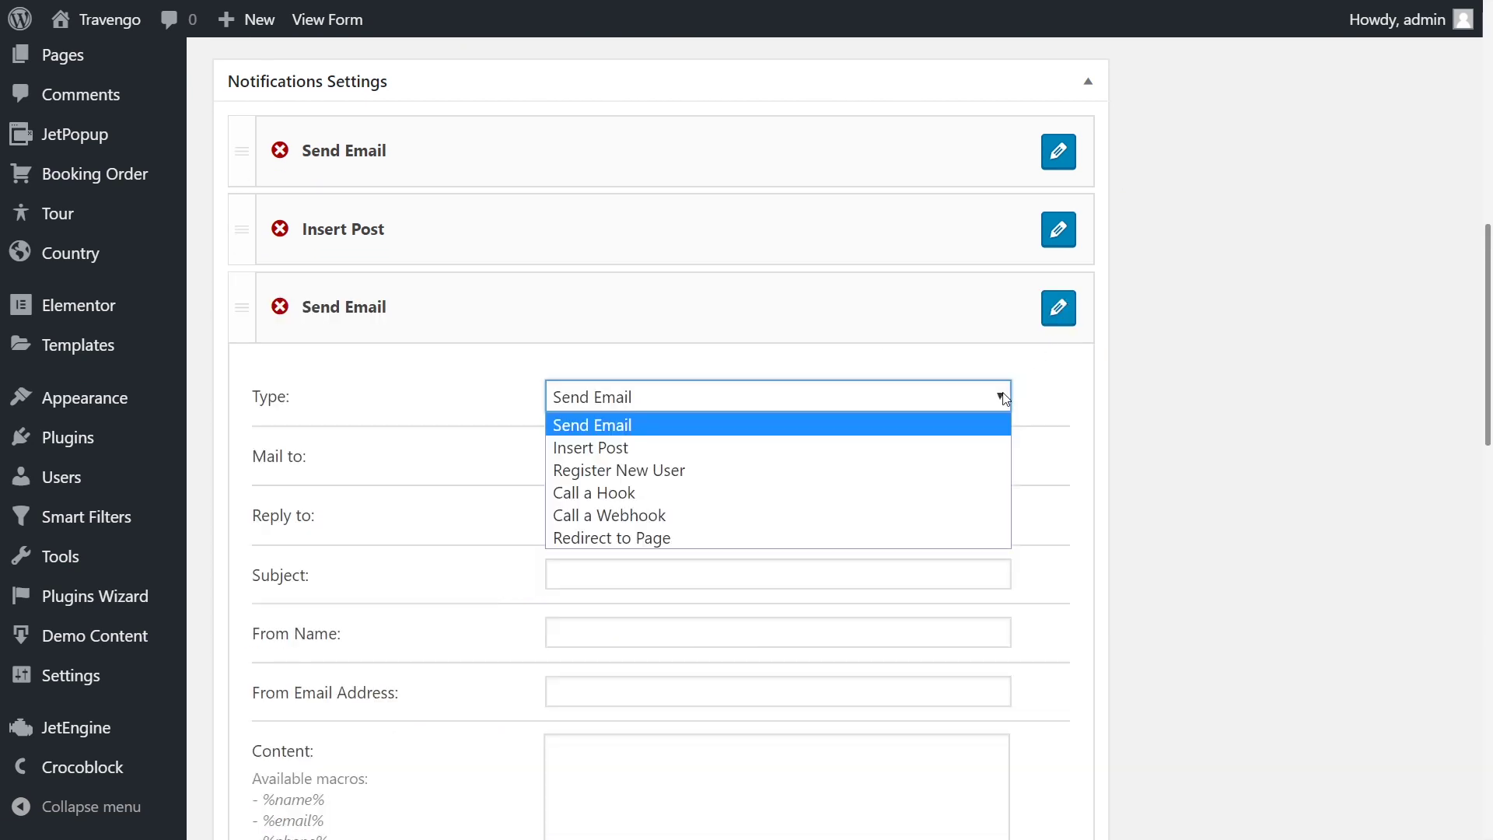
{"action": "left_click", "coordinate": [948, 511]}
{"action": "left_click", "coordinate": [949, 455]}
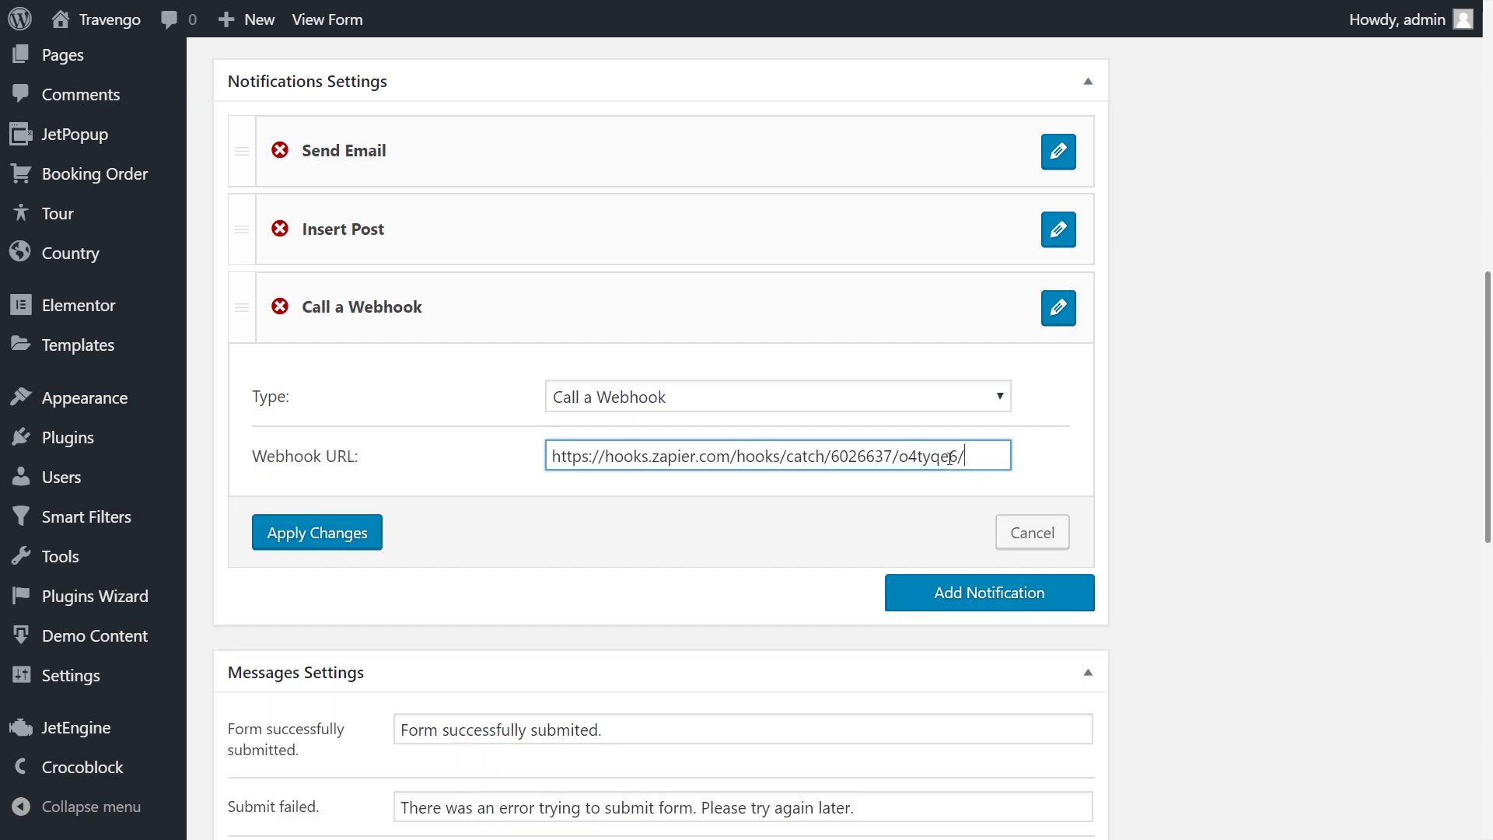
{"action": "left_click", "coordinate": [369, 540]}
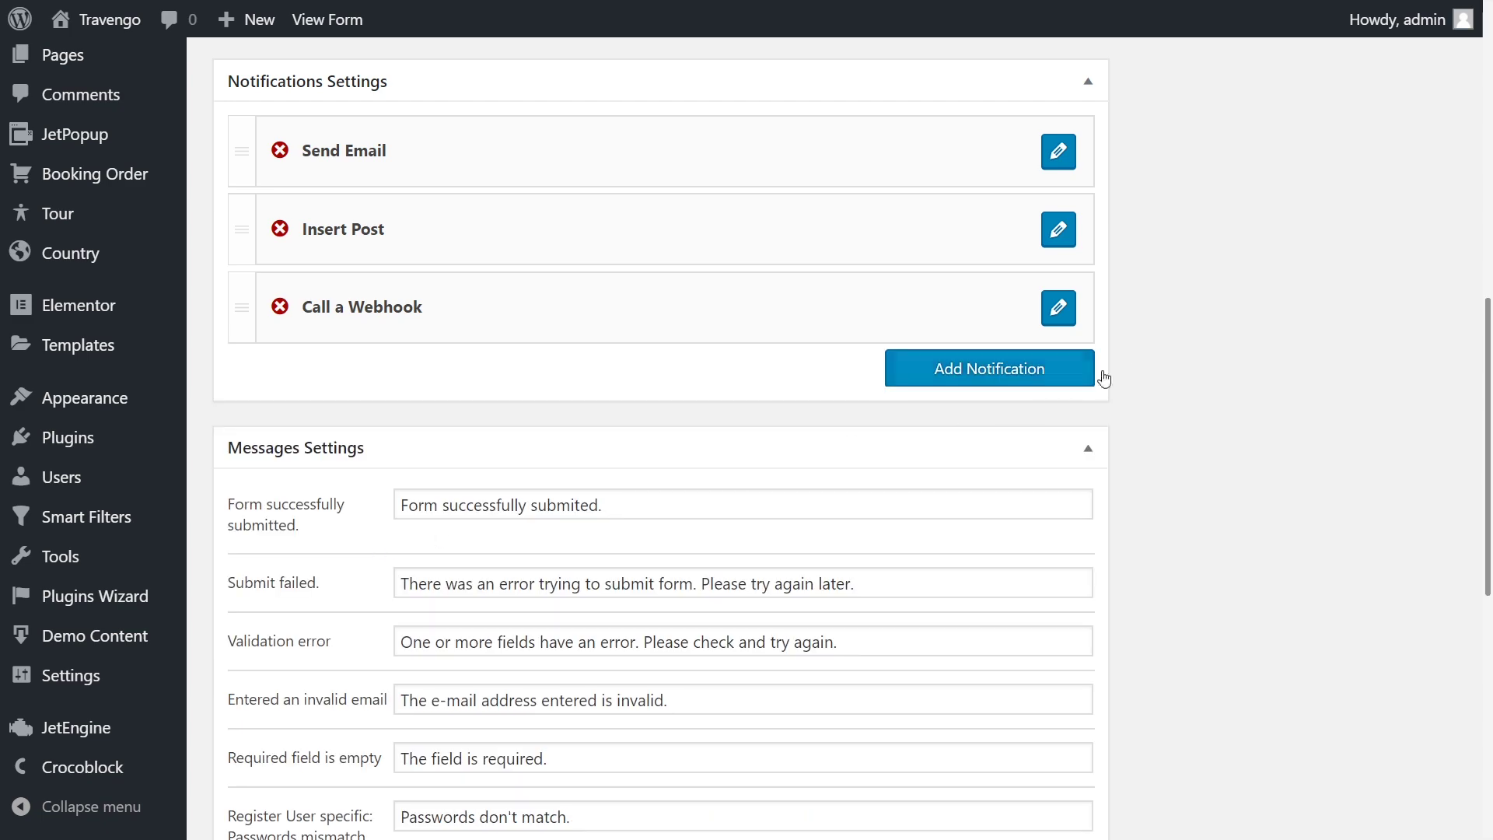
{"action": "scroll", "coordinate": [1121, 306], "scroll_direction": "up", "scroll_amount": 2}
{"action": "scroll", "coordinate": [1119, 307], "scroll_direction": "up", "scroll_amount": 3}
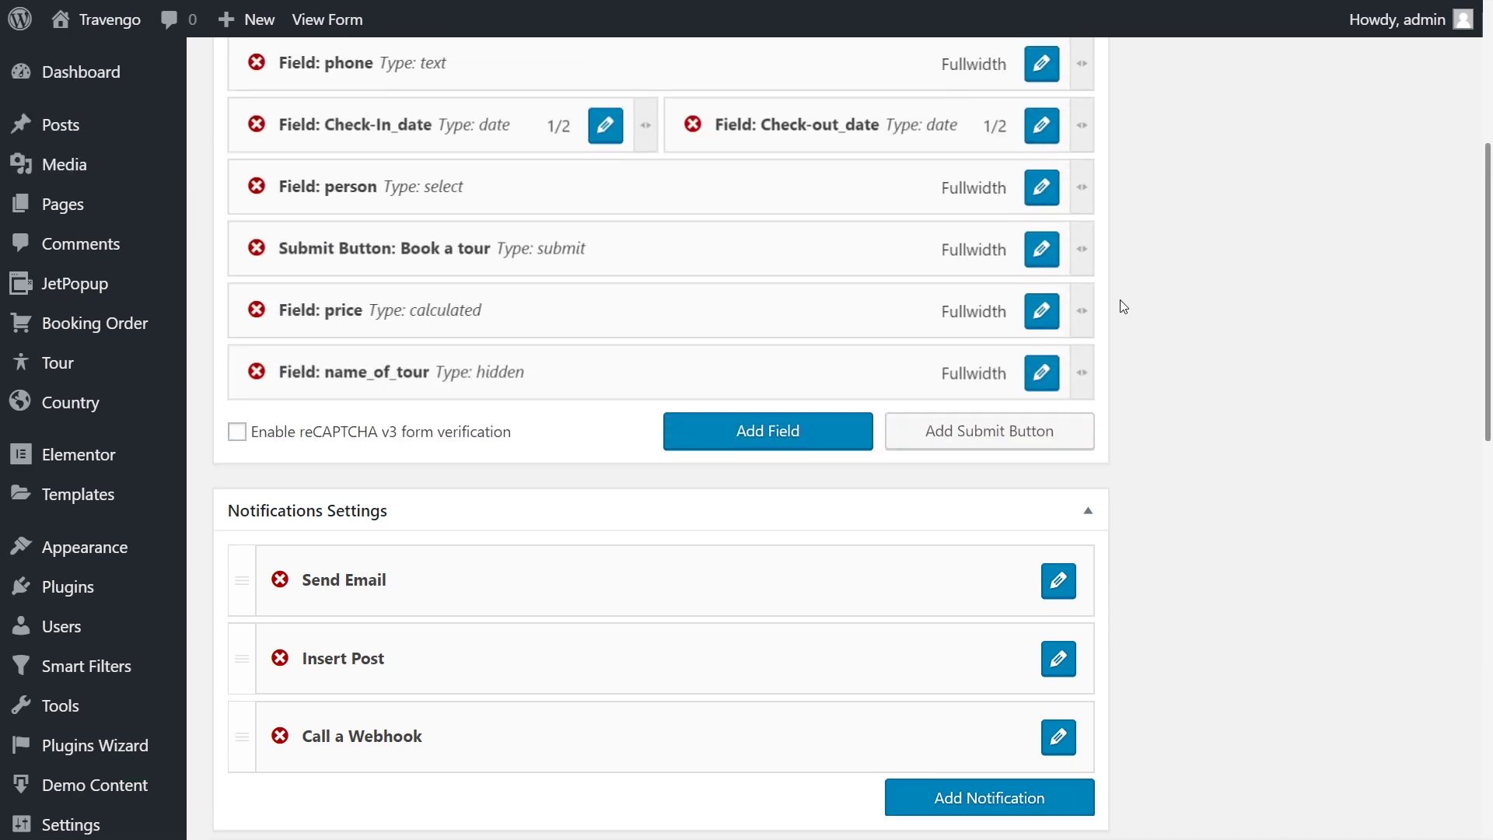
{"action": "scroll", "coordinate": [1120, 307], "scroll_direction": "up", "scroll_amount": 3}
{"action": "left_click", "coordinate": [1405, 324]}
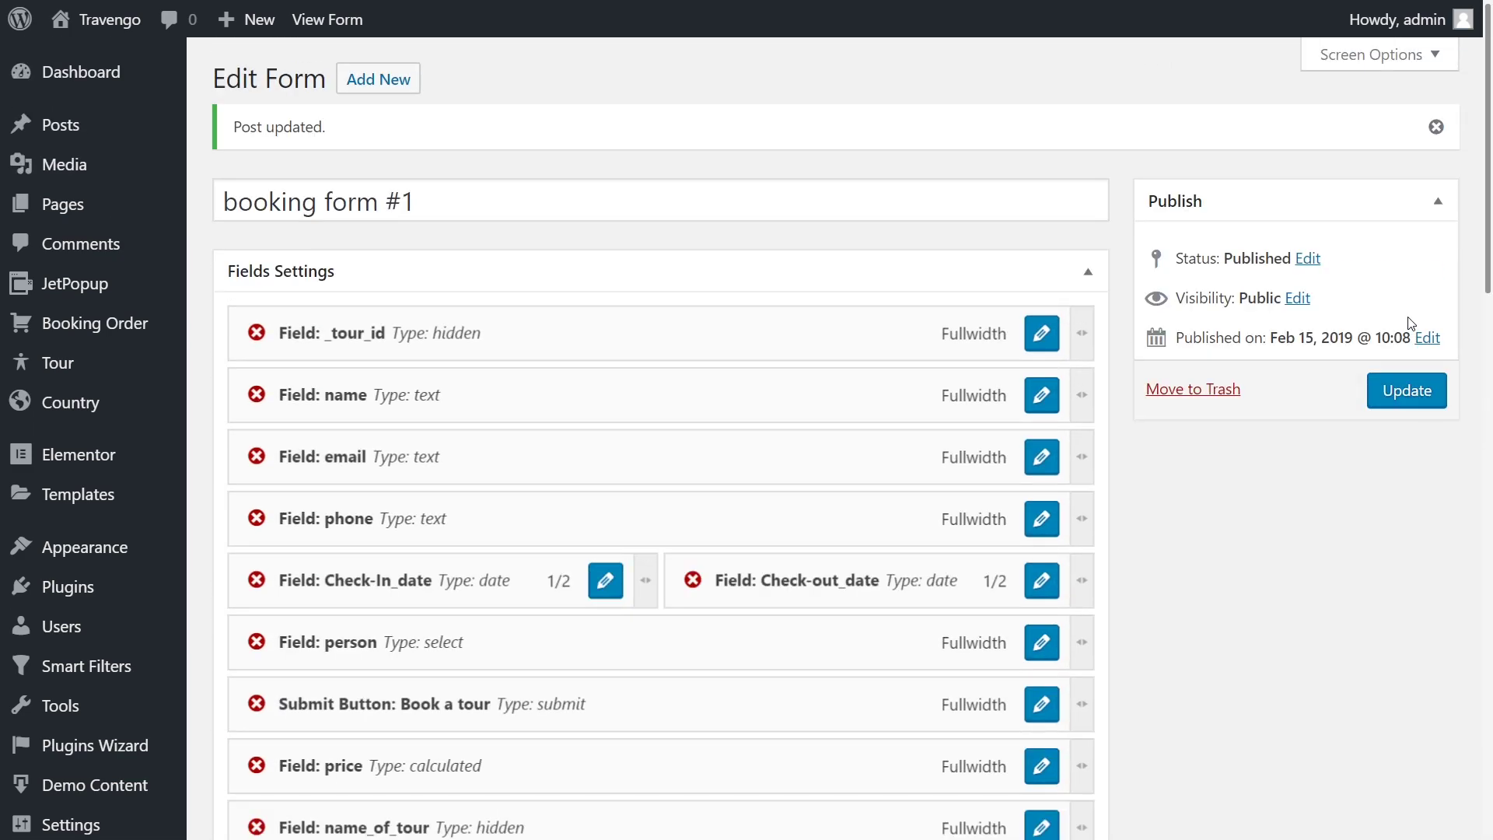
{"action": "scroll", "coordinate": [1313, 243], "scroll_direction": "down", "scroll_amount": 1}
{"action": "scroll", "coordinate": [1312, 243], "scroll_direction": "down", "scroll_amount": 2}
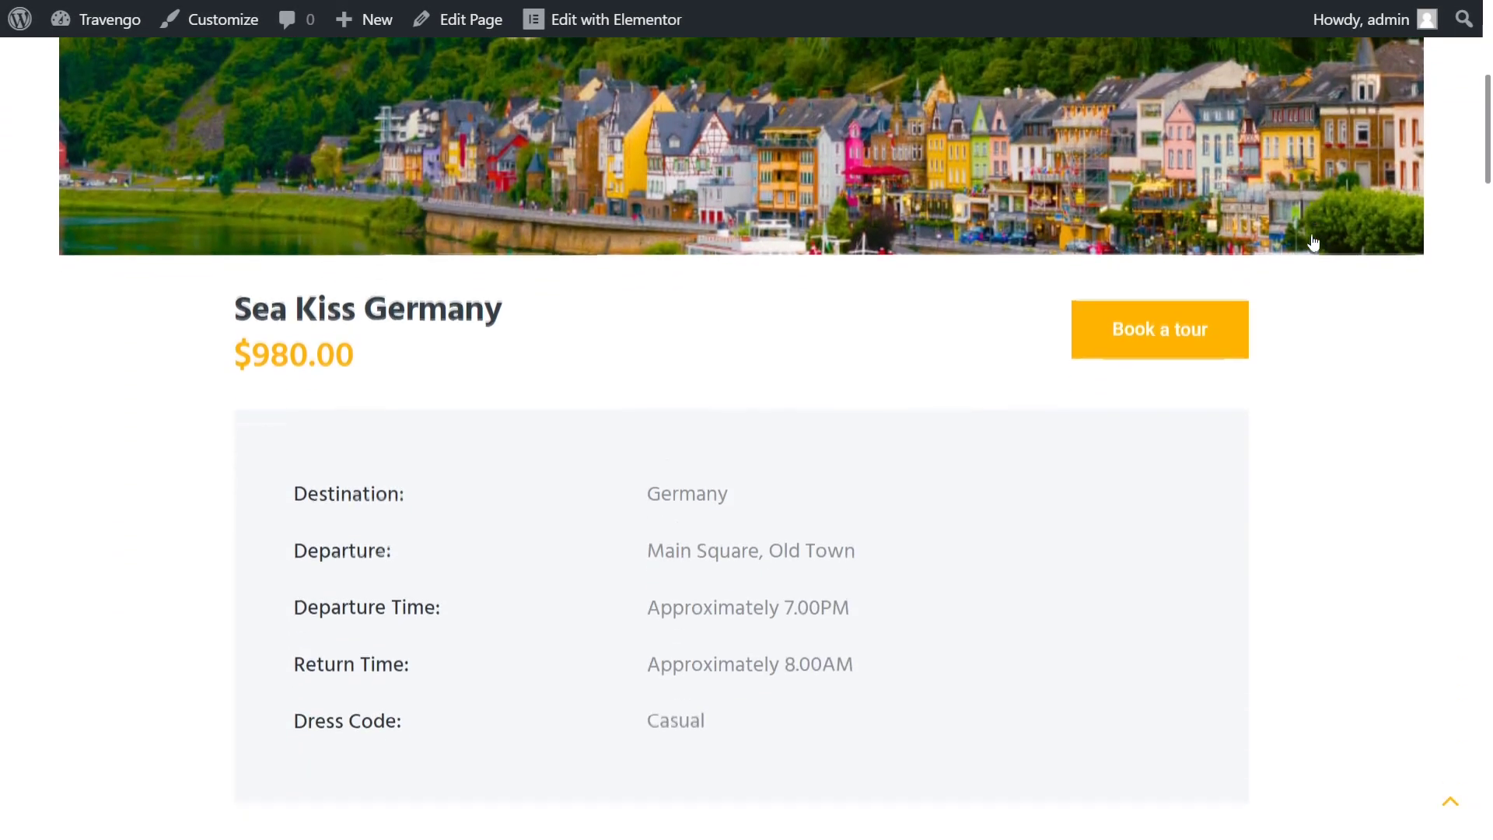
{"action": "scroll", "coordinate": [1312, 243], "scroll_direction": "down", "scroll_amount": 2}
Book the Sea Kiss Germany tour with name, mail, phone, check-in/out dates and 5 persons
{"action": "left_click", "coordinate": [1219, 138]}
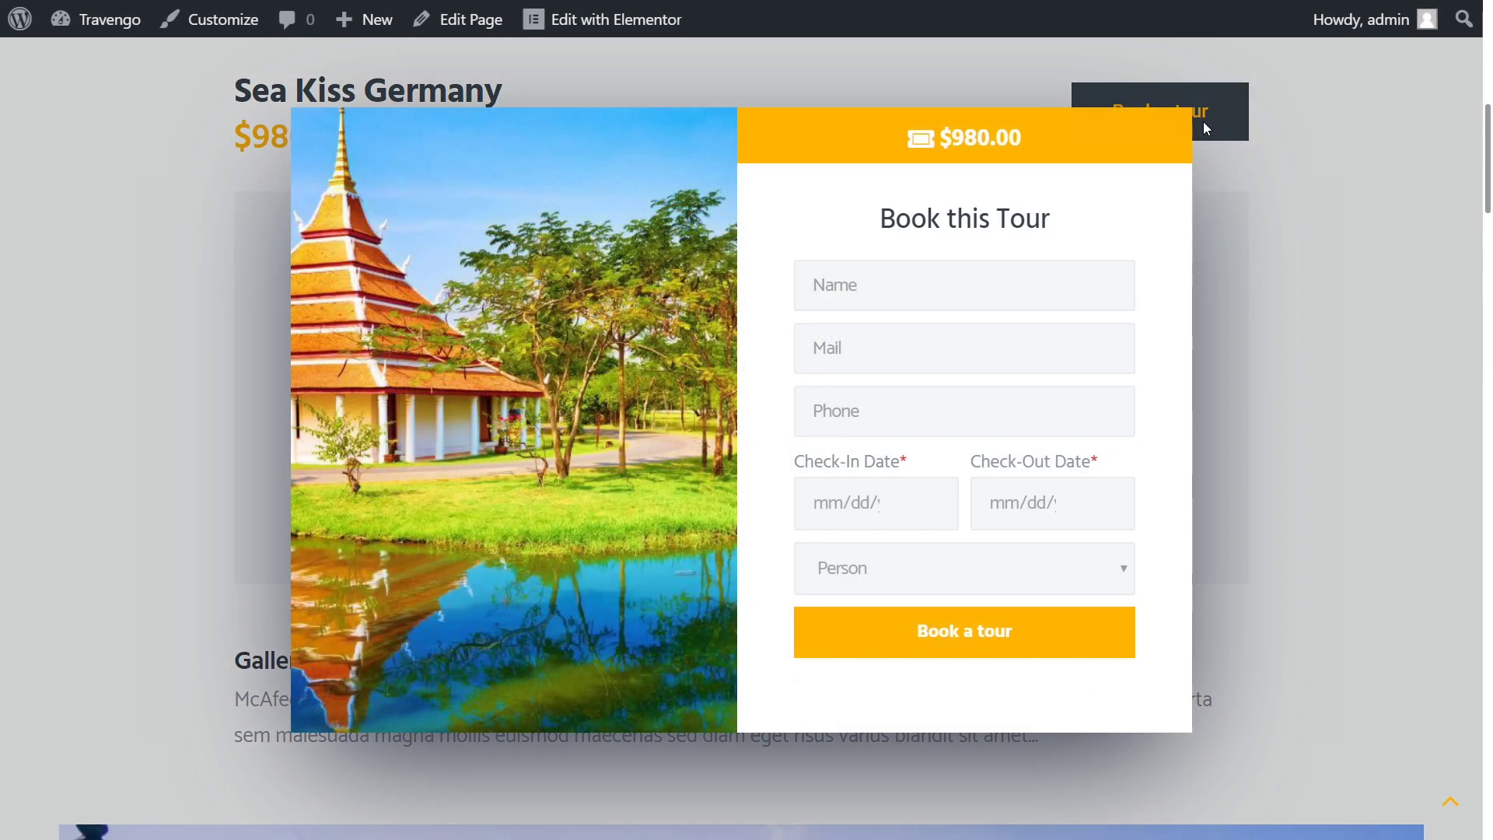
{"action": "left_click", "coordinate": [1058, 270]}
{"action": "type", "text": "Kateryna"}
{"action": "key", "text": "Tab"}
{"action": "key", "text": "Tab"}
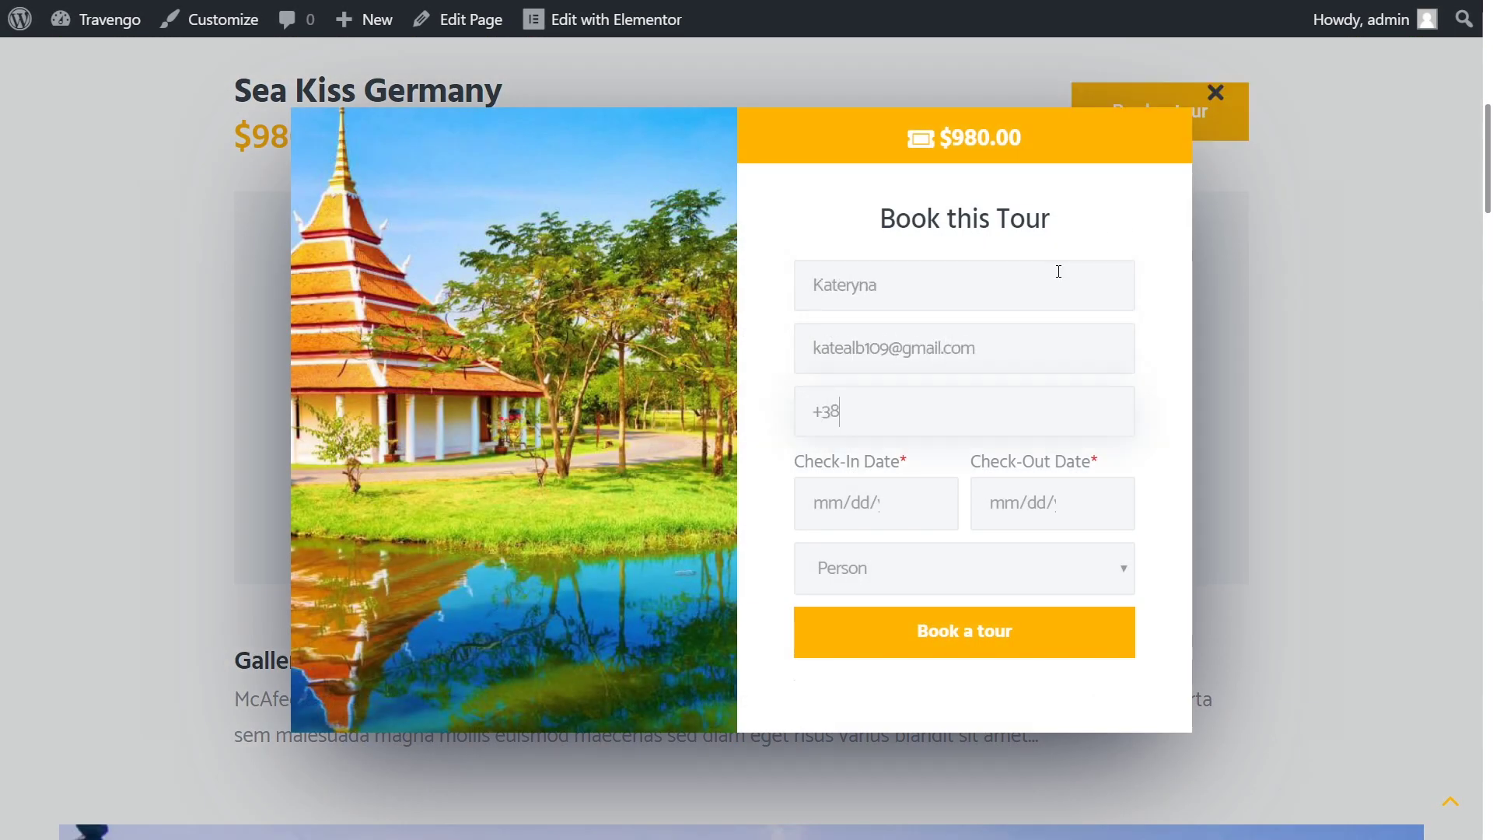
{"action": "left_click", "coordinate": [875, 502]}
{"action": "left_click", "coordinate": [940, 646]}
{"action": "left_click", "coordinate": [1050, 502]}
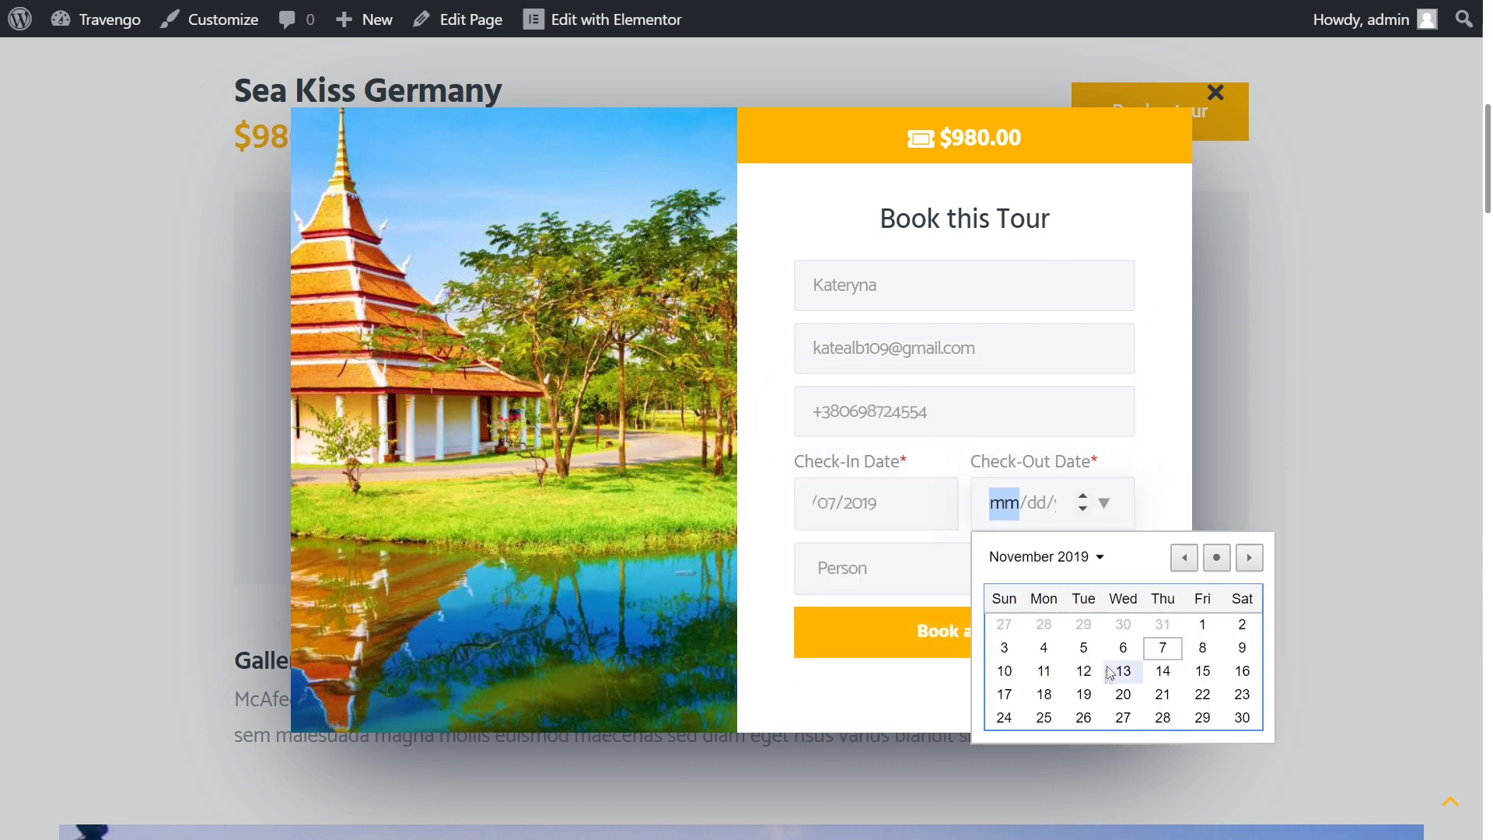
{"action": "left_click", "coordinate": [1077, 693]}
{"action": "left_click", "coordinate": [820, 766]}
{"action": "left_click", "coordinate": [1032, 639]}
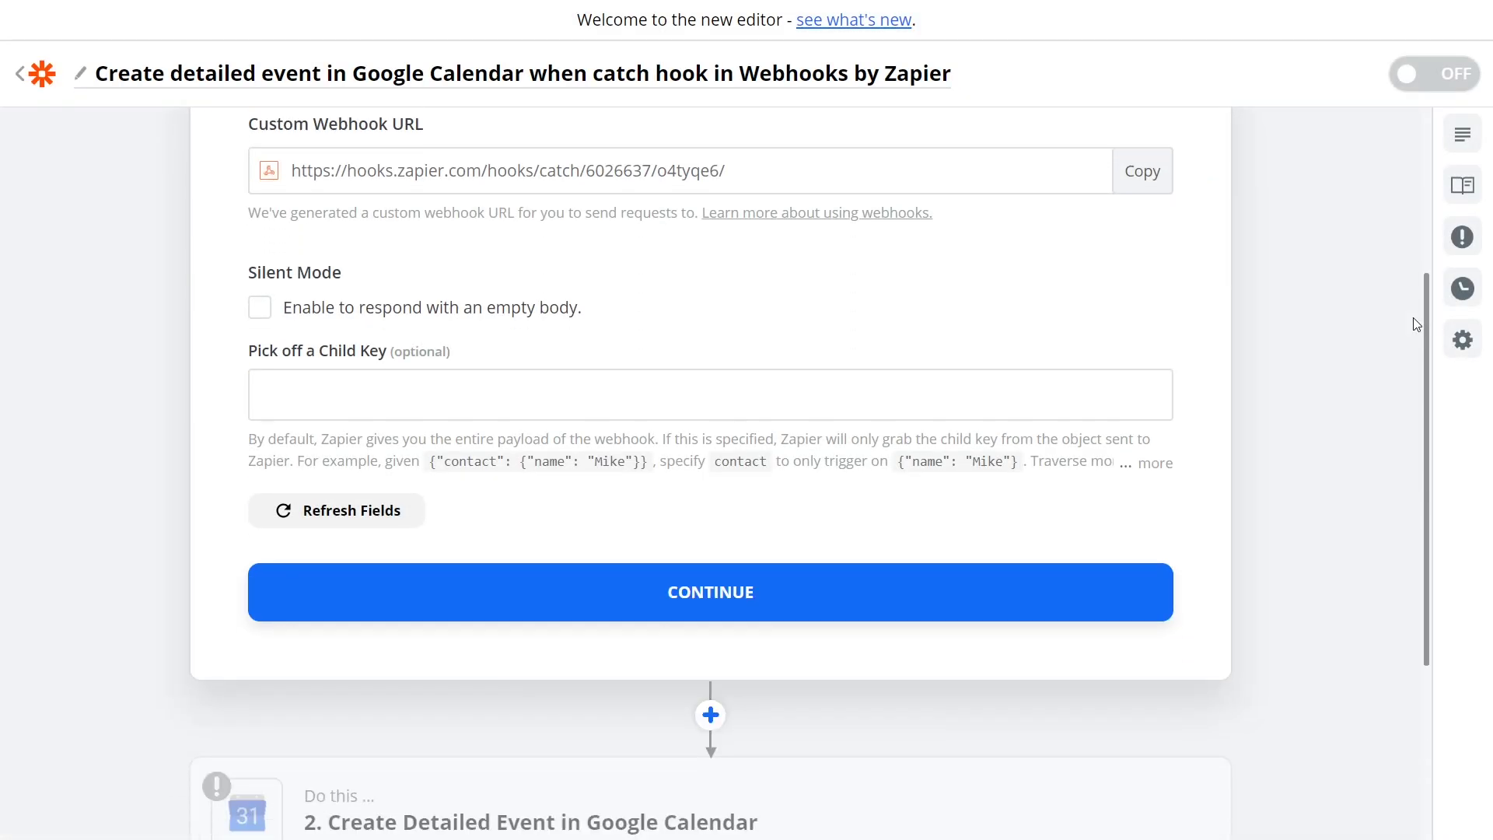
Test the catch hook for booking data and confirm the Google Calendar event action
{"action": "left_click", "coordinate": [875, 595]}
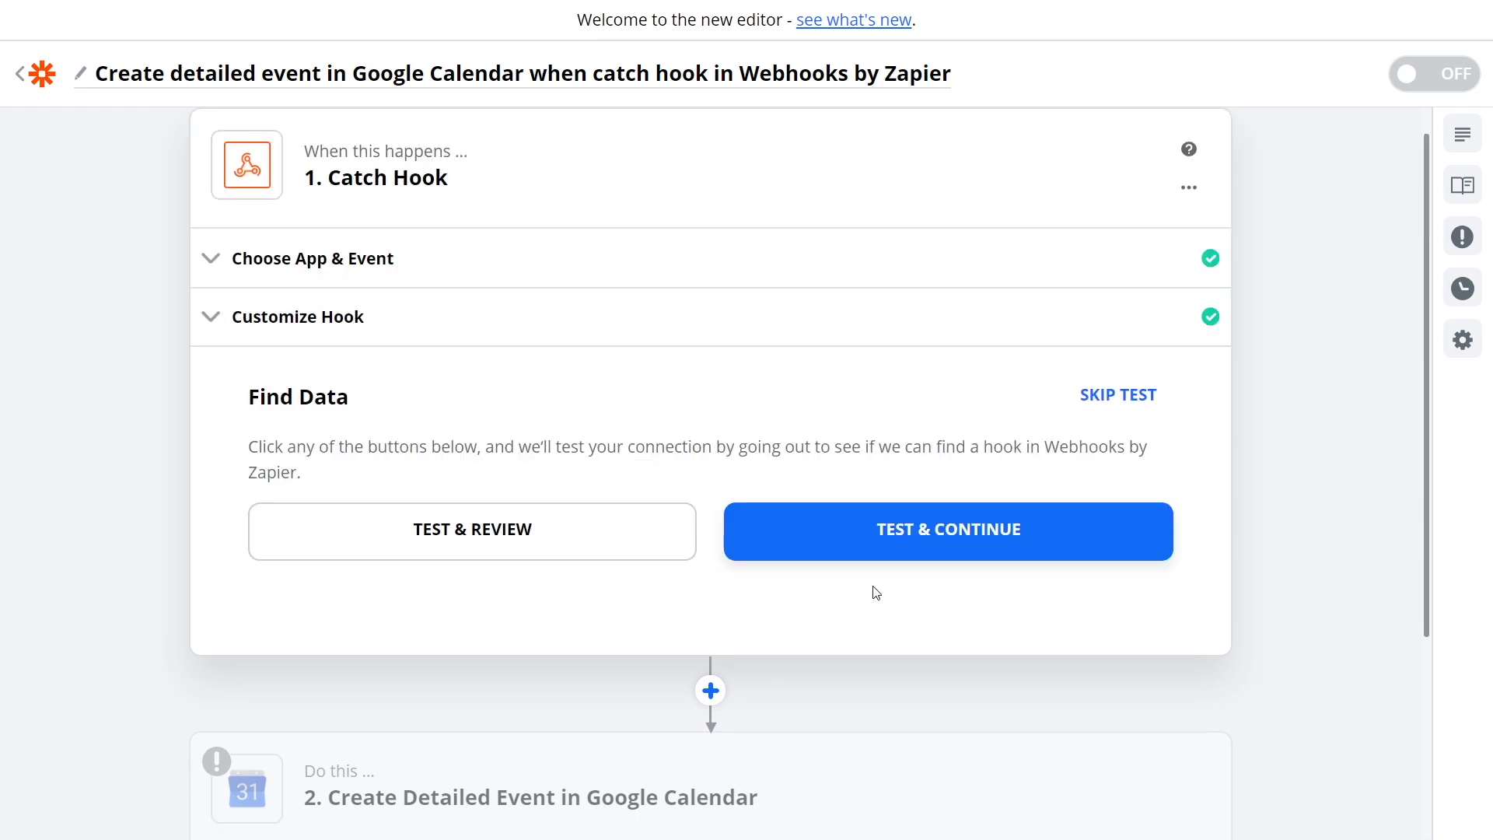
{"action": "left_click", "coordinate": [916, 544]}
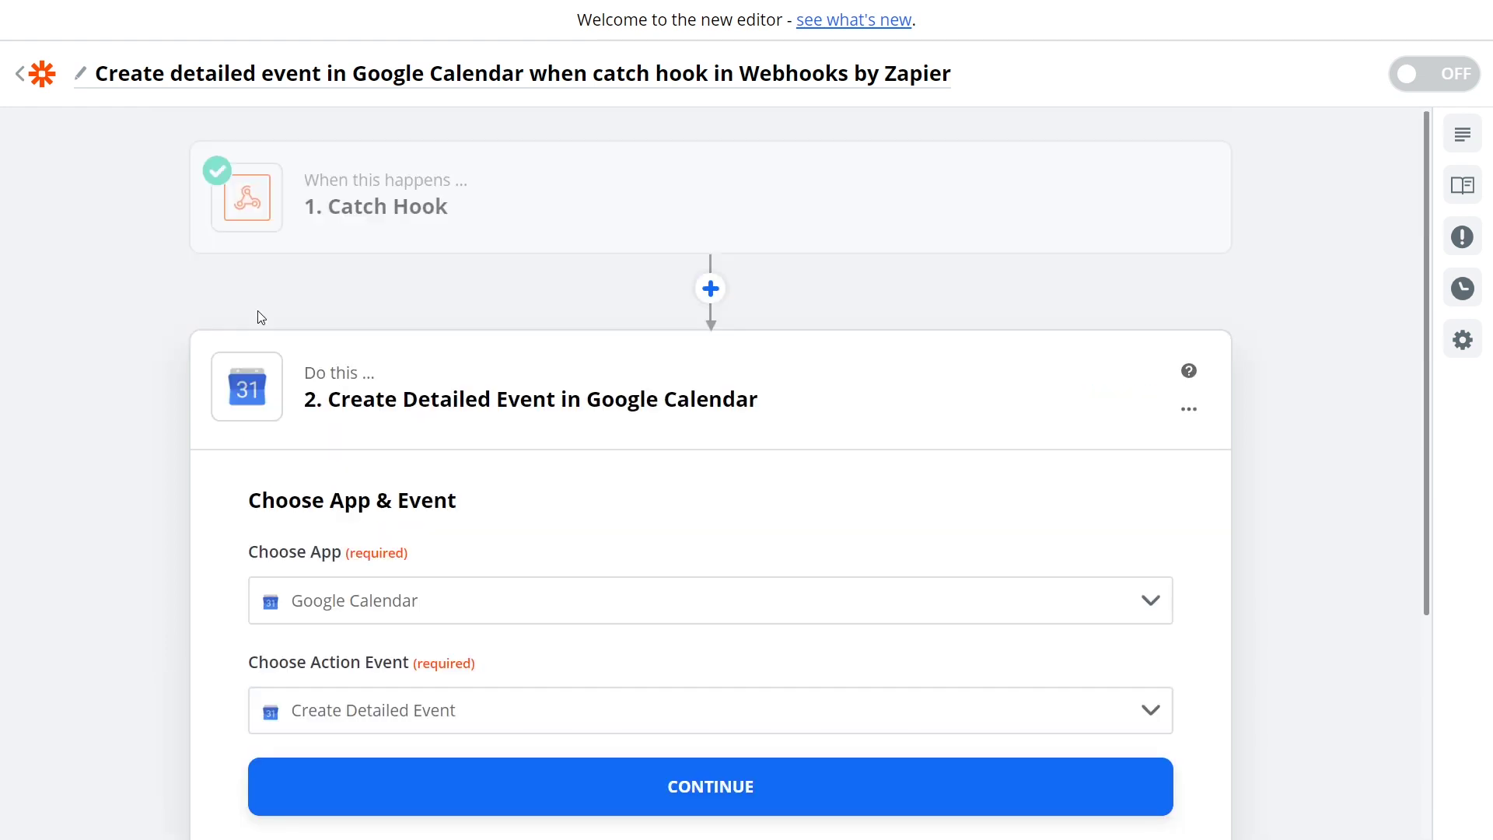
{"action": "scroll", "coordinate": [259, 317], "scroll_direction": "down", "scroll_amount": 2}
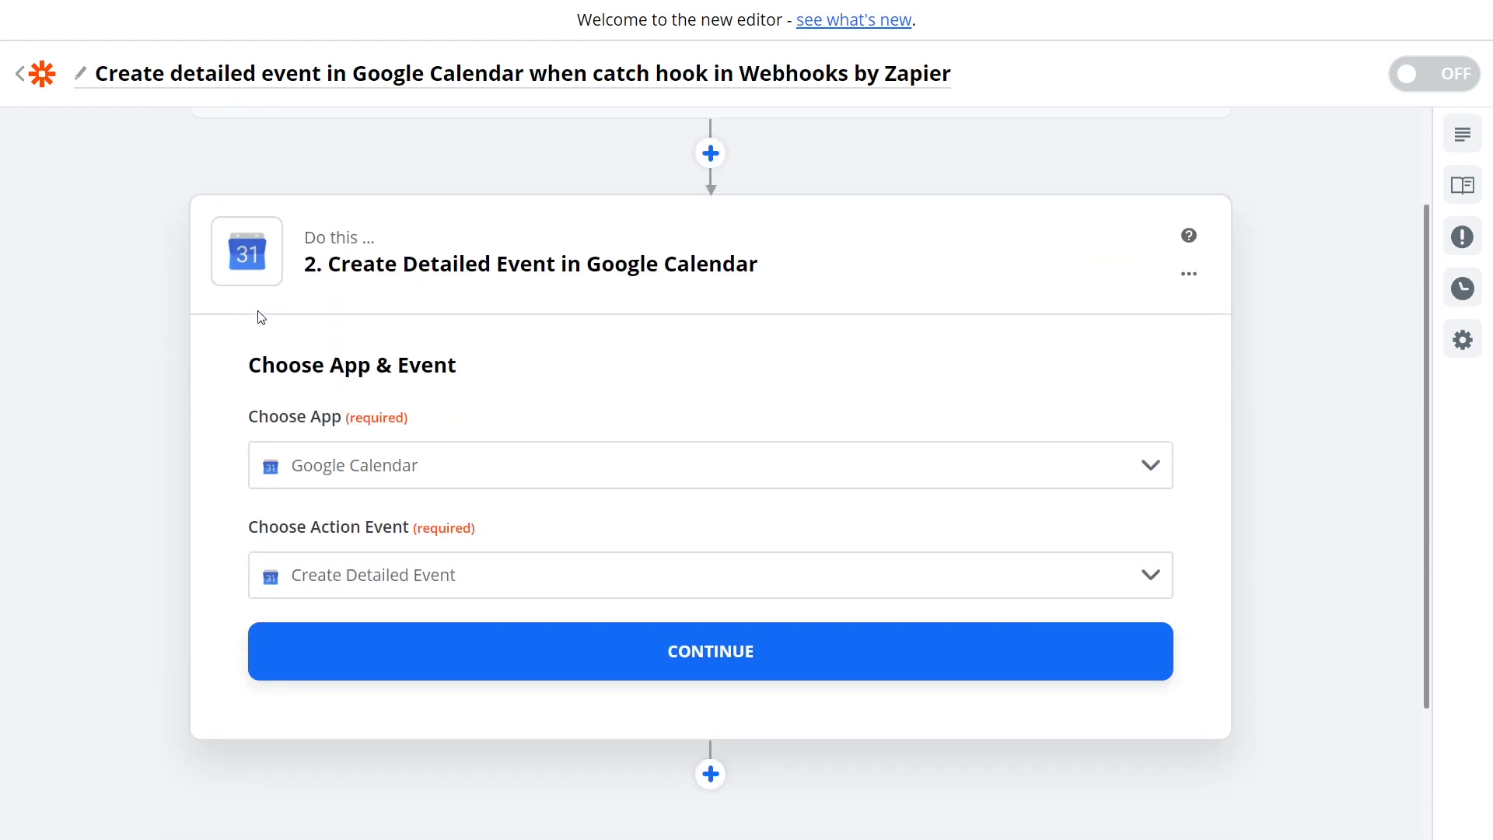
{"action": "scroll", "coordinate": [258, 316], "scroll_direction": "down", "scroll_amount": 2}
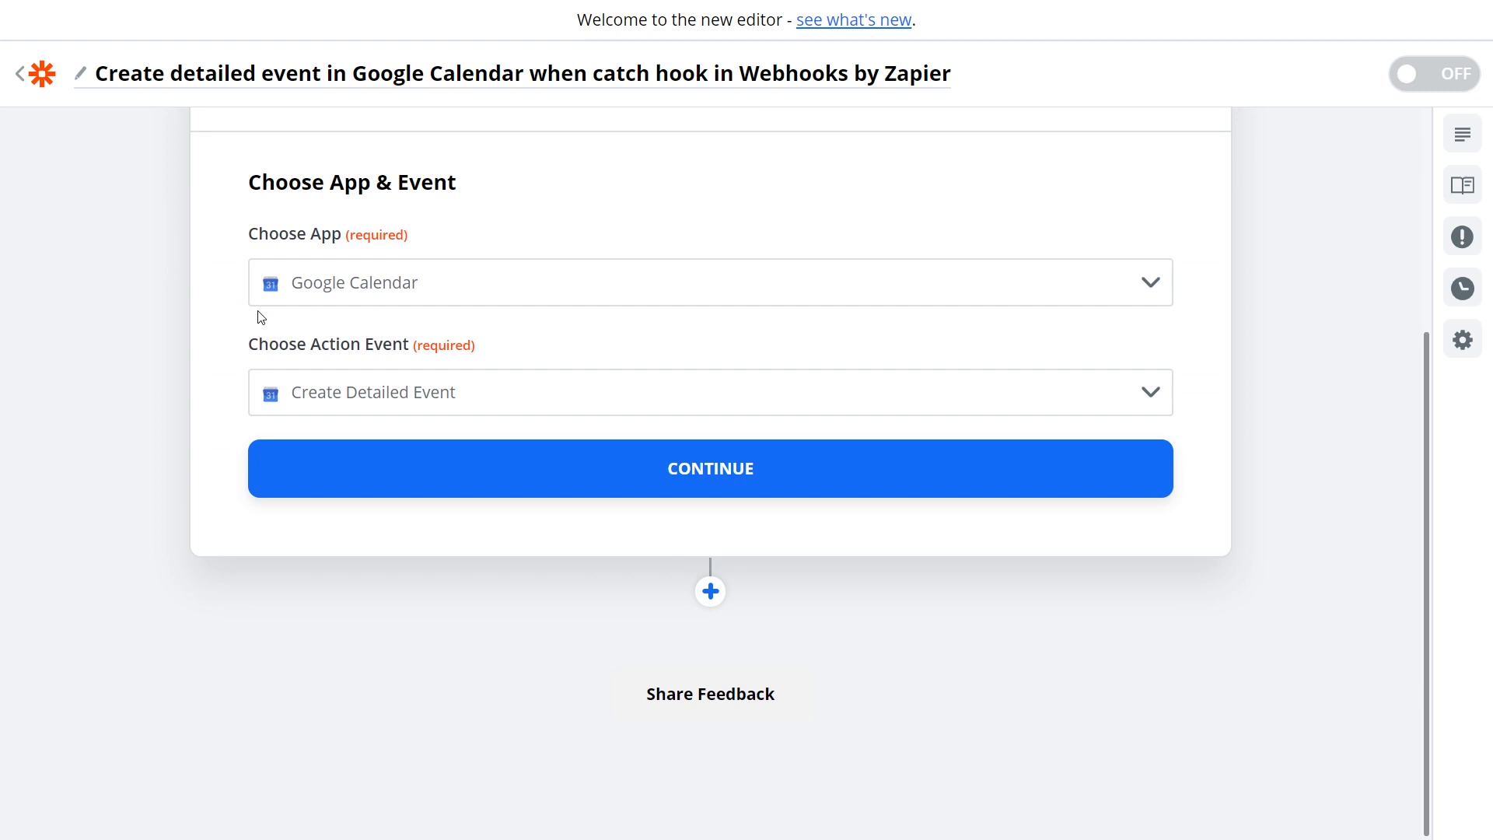
{"action": "left_click", "coordinate": [756, 478]}
Connect the Google account, allowing Zapier access to its calendars, and check the target calendar
{"action": "left_click", "coordinate": [750, 434]}
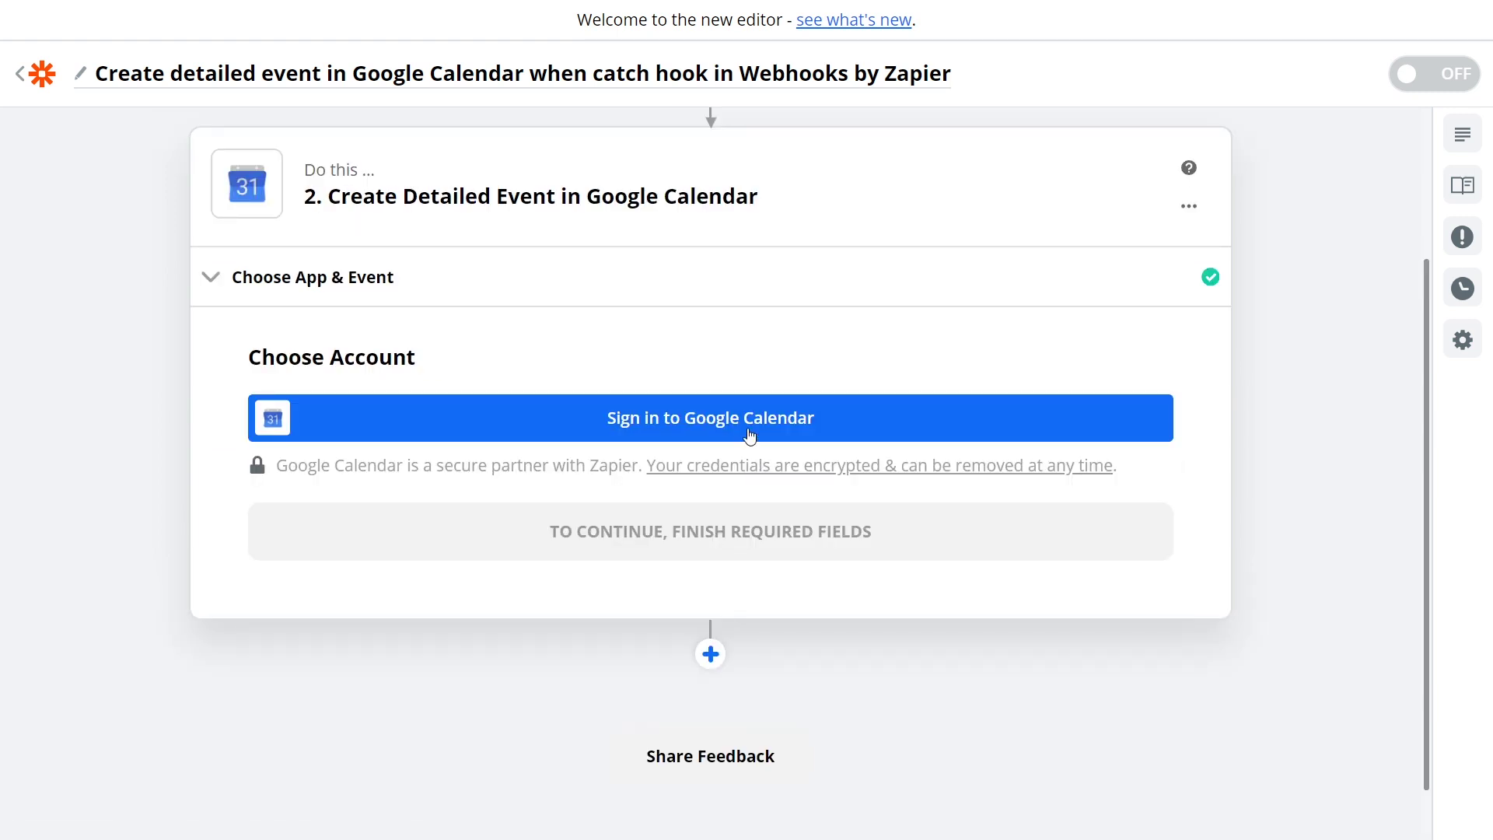
{"action": "left_click", "coordinate": [492, 391]}
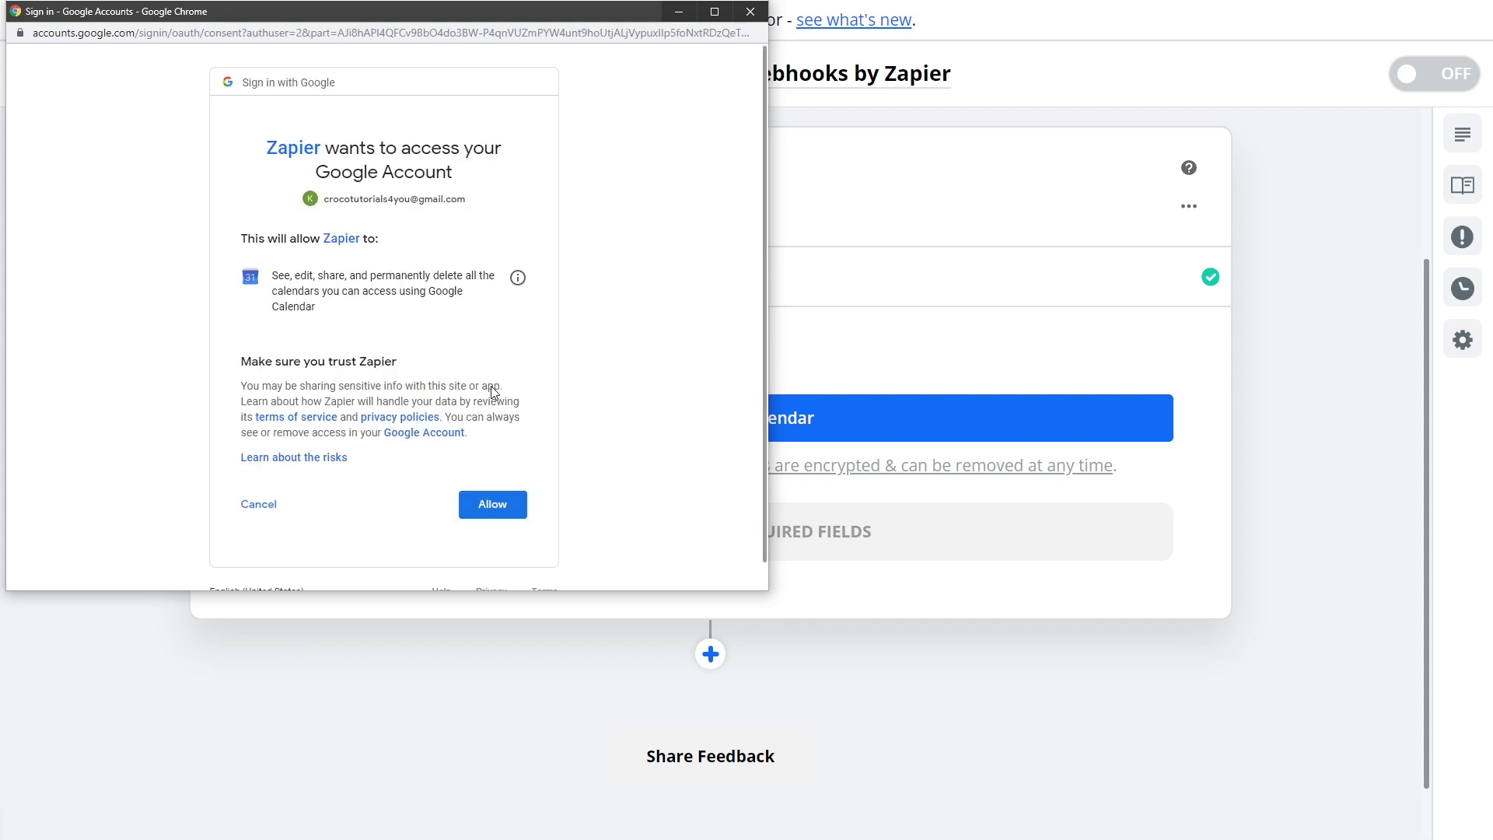
{"action": "left_click", "coordinate": [494, 505]}
{"action": "left_click", "coordinate": [760, 576]}
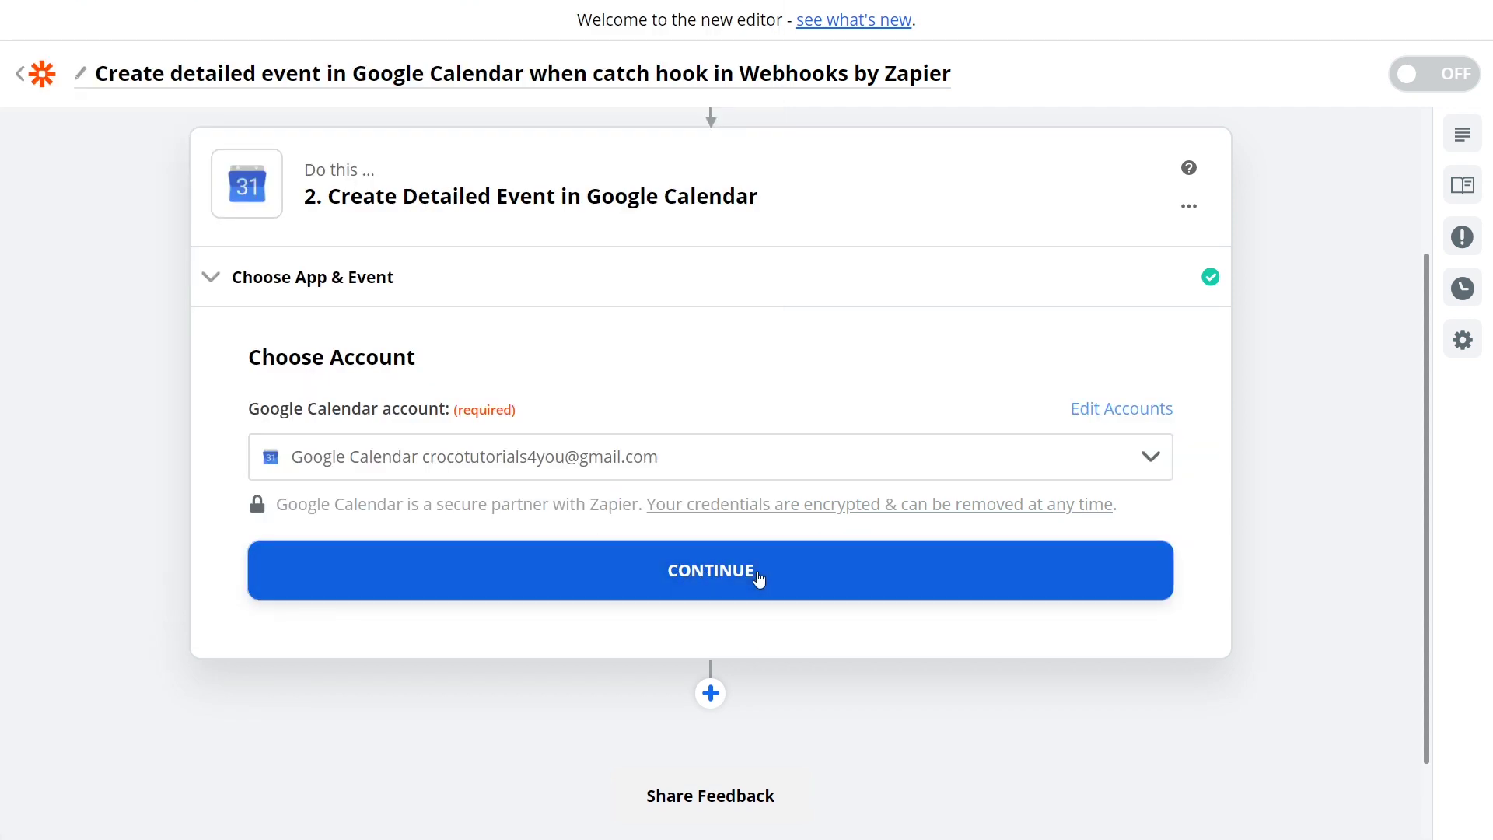
{"action": "left_click", "coordinate": [1147, 473]}
Keep the same calendar and use Name Of Tour as the event summary
{"action": "left_click", "coordinate": [1109, 576]}
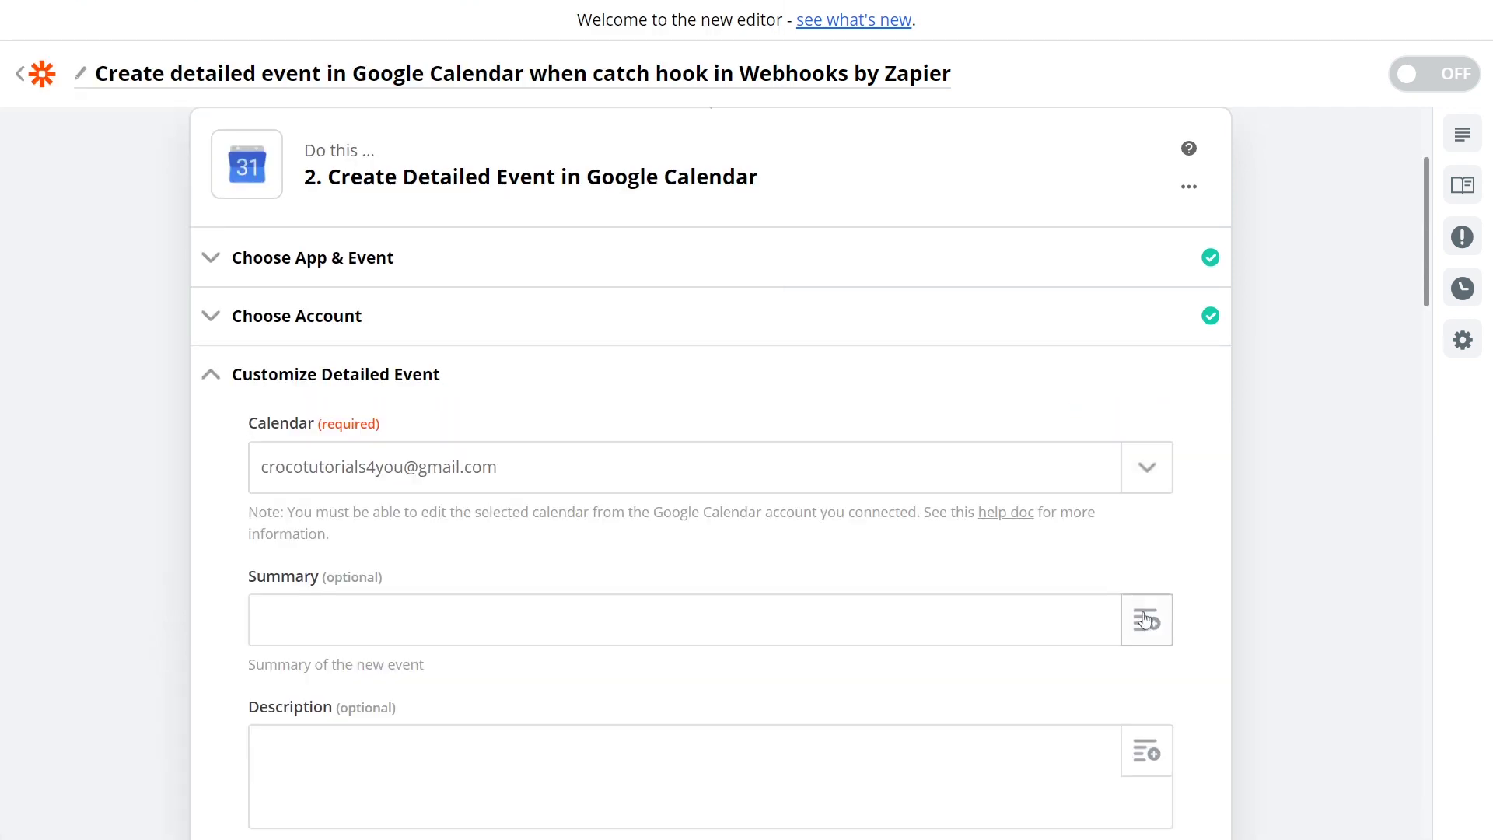
{"action": "left_click", "coordinate": [1146, 622]}
{"action": "left_click_drag", "start_coordinate": [1166, 667], "coordinate": [1167, 704]}
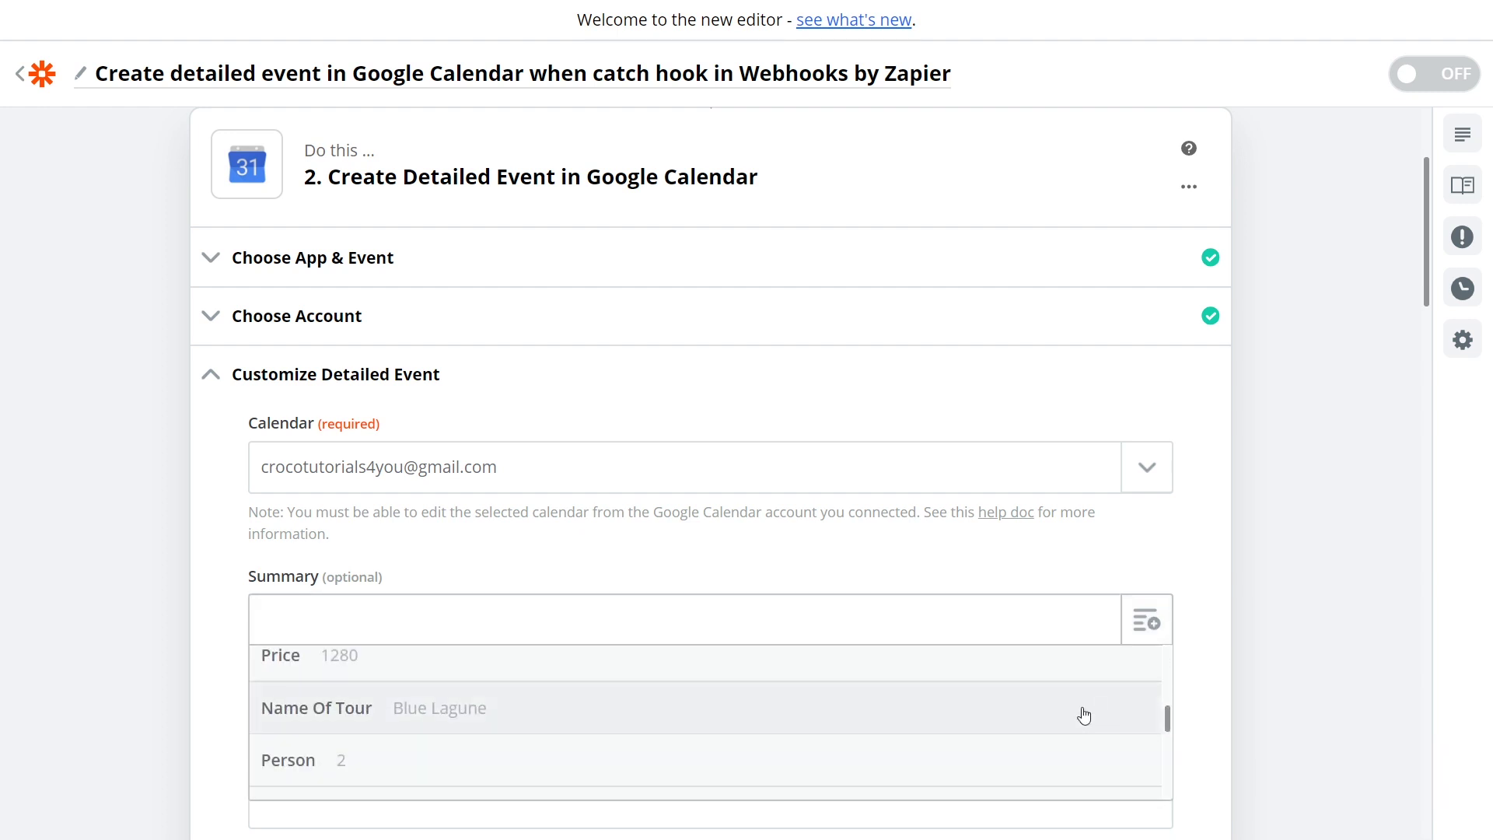
{"action": "left_click", "coordinate": [1083, 711]}
{"action": "scroll", "coordinate": [1191, 656], "scroll_direction": "down", "scroll_amount": 2}
{"action": "scroll", "coordinate": [1192, 657], "scroll_direction": "down", "scroll_amount": 2}
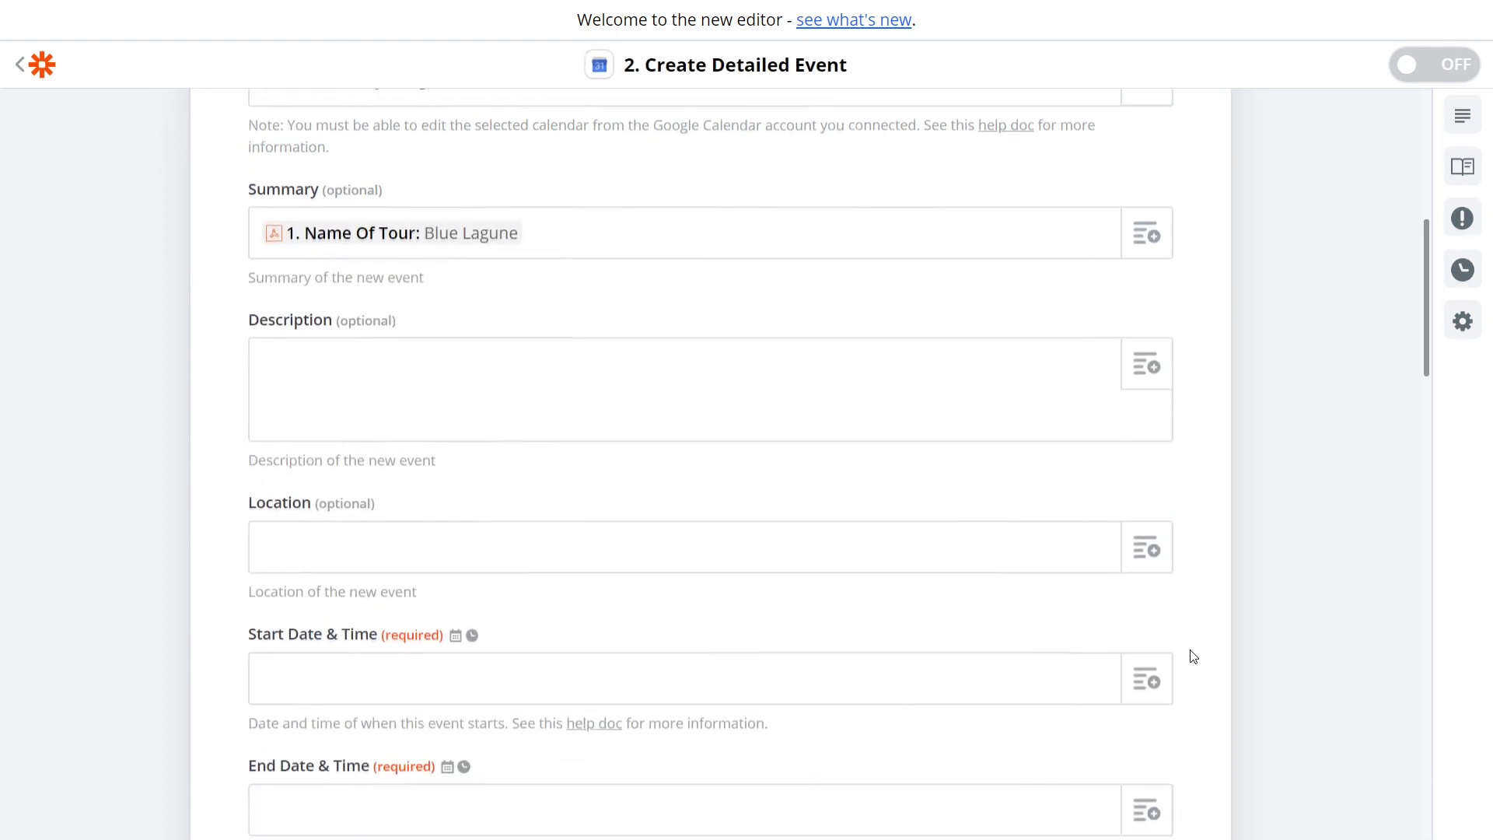
{"action": "scroll", "coordinate": [1191, 657], "scroll_direction": "down", "scroll_amount": 2}
Write the event description with Person, Price and Tour ID booking fields
{"action": "left_click", "coordinate": [941, 173]}
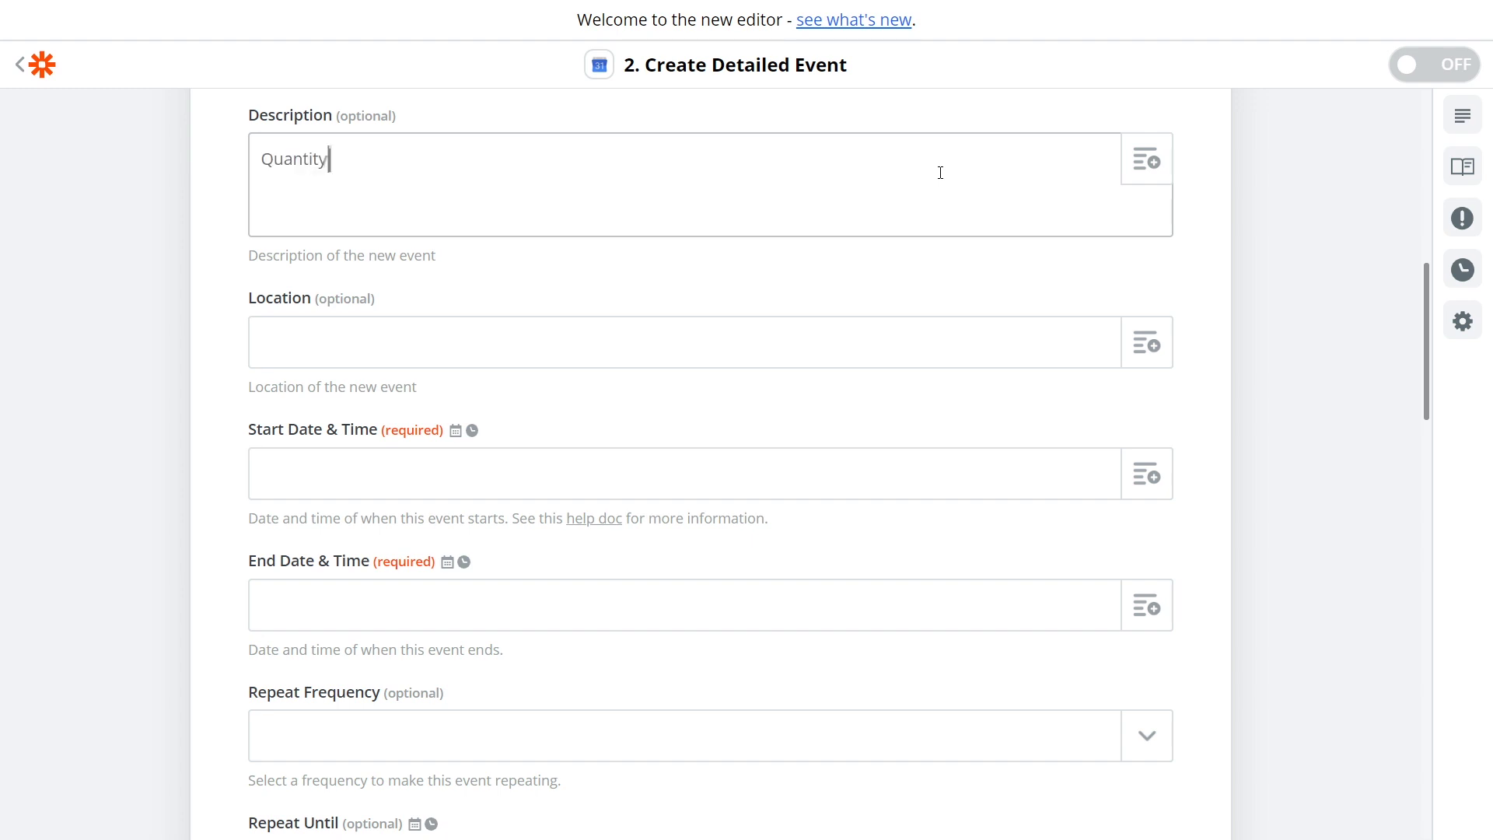
{"action": "type", "text": "ple -"}
{"action": "left_click", "coordinate": [1146, 157]}
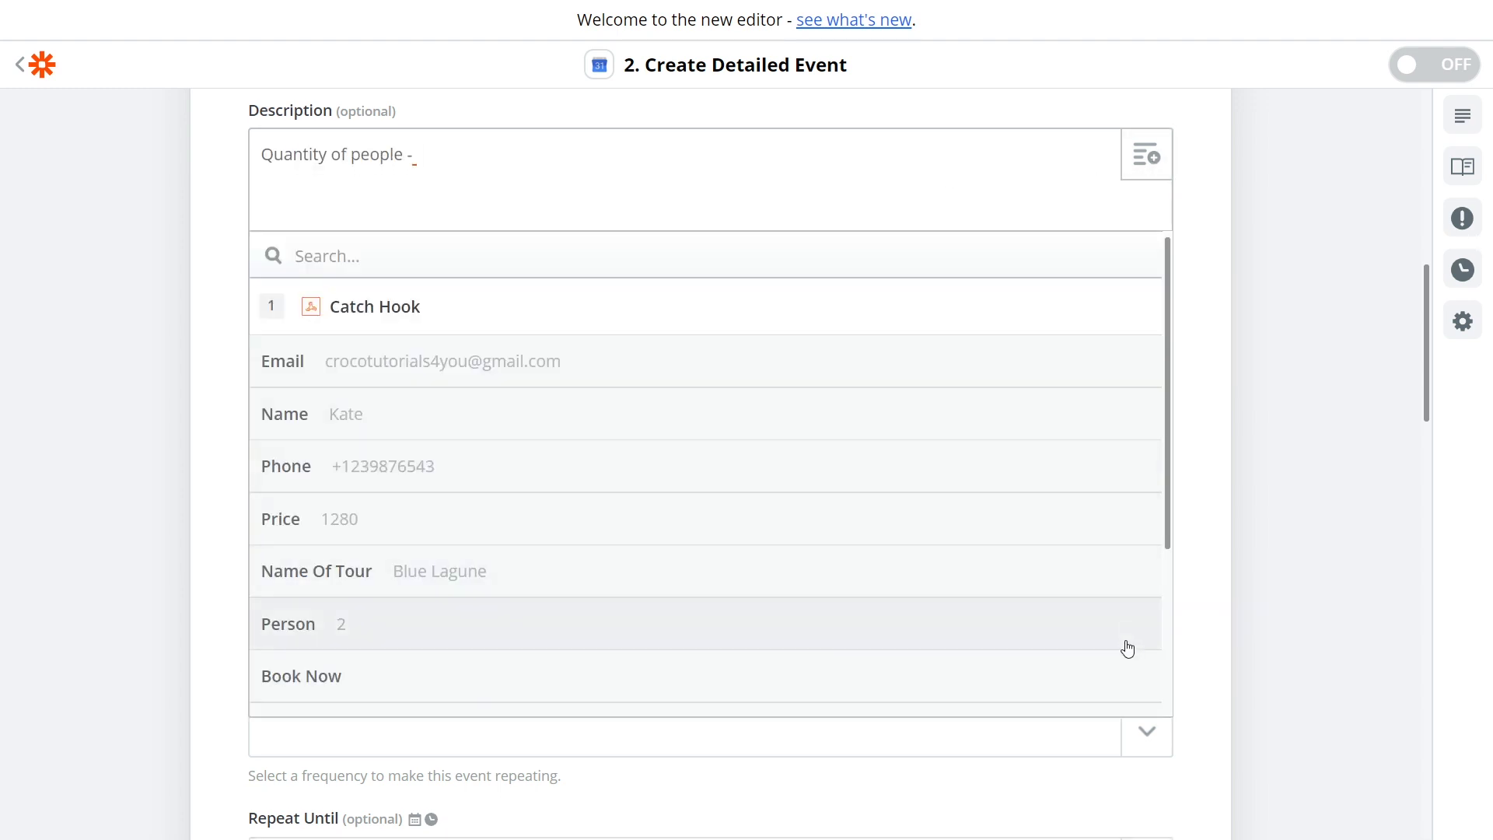
{"action": "left_click", "coordinate": [1128, 642]}
{"action": "left_click", "coordinate": [1146, 158]}
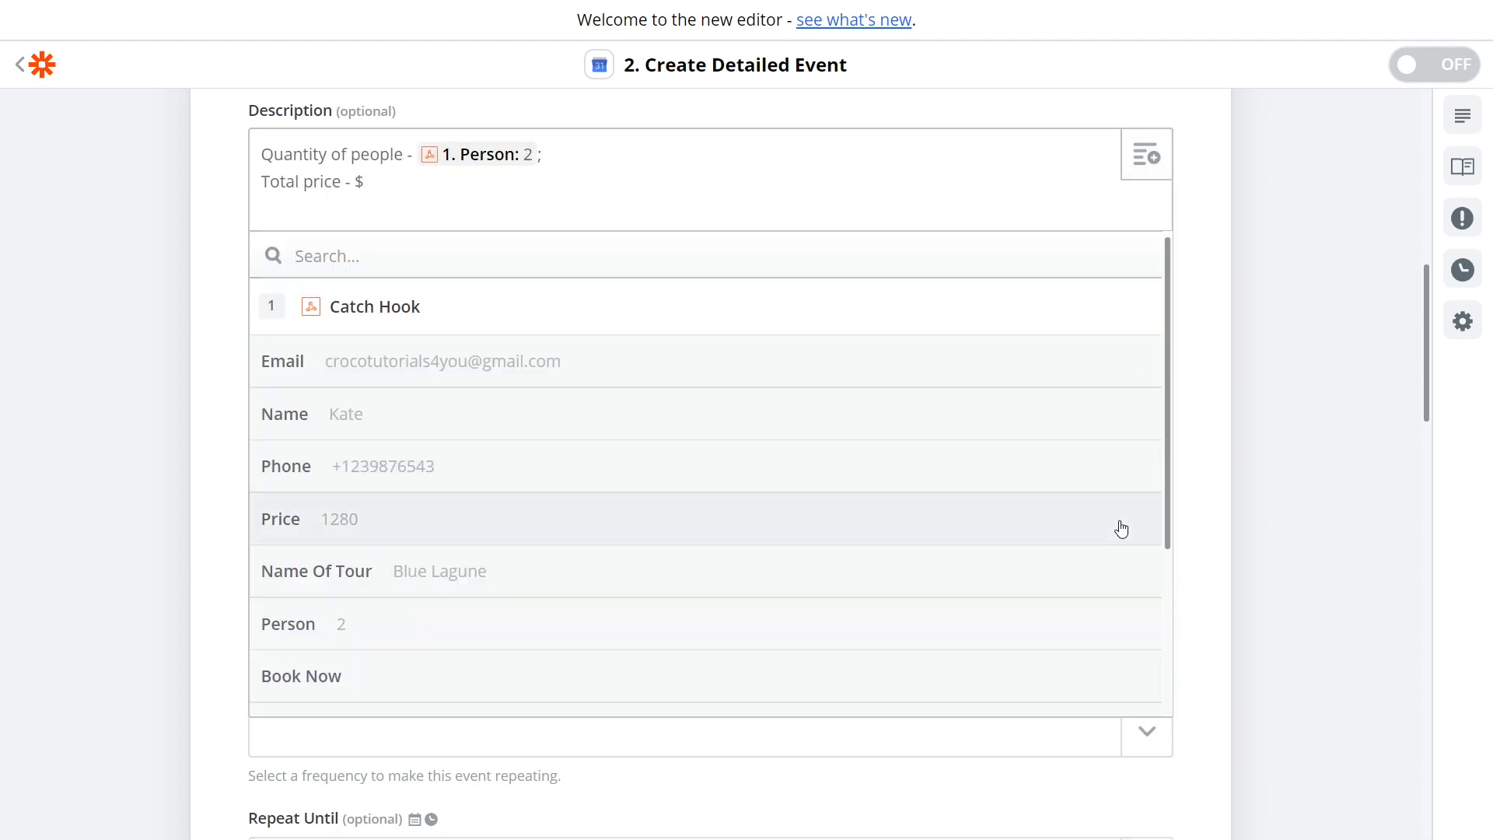
{"action": "left_click", "coordinate": [1120, 523]}
{"action": "type", "text": ";"}
{"action": "key", "text": "Return"}
{"action": "type", "text": "Tour ID -"}
{"action": "left_click", "coordinate": [1145, 173]}
{"action": "scroll", "coordinate": [1160, 544], "scroll_direction": "down", "scroll_amount": 3}
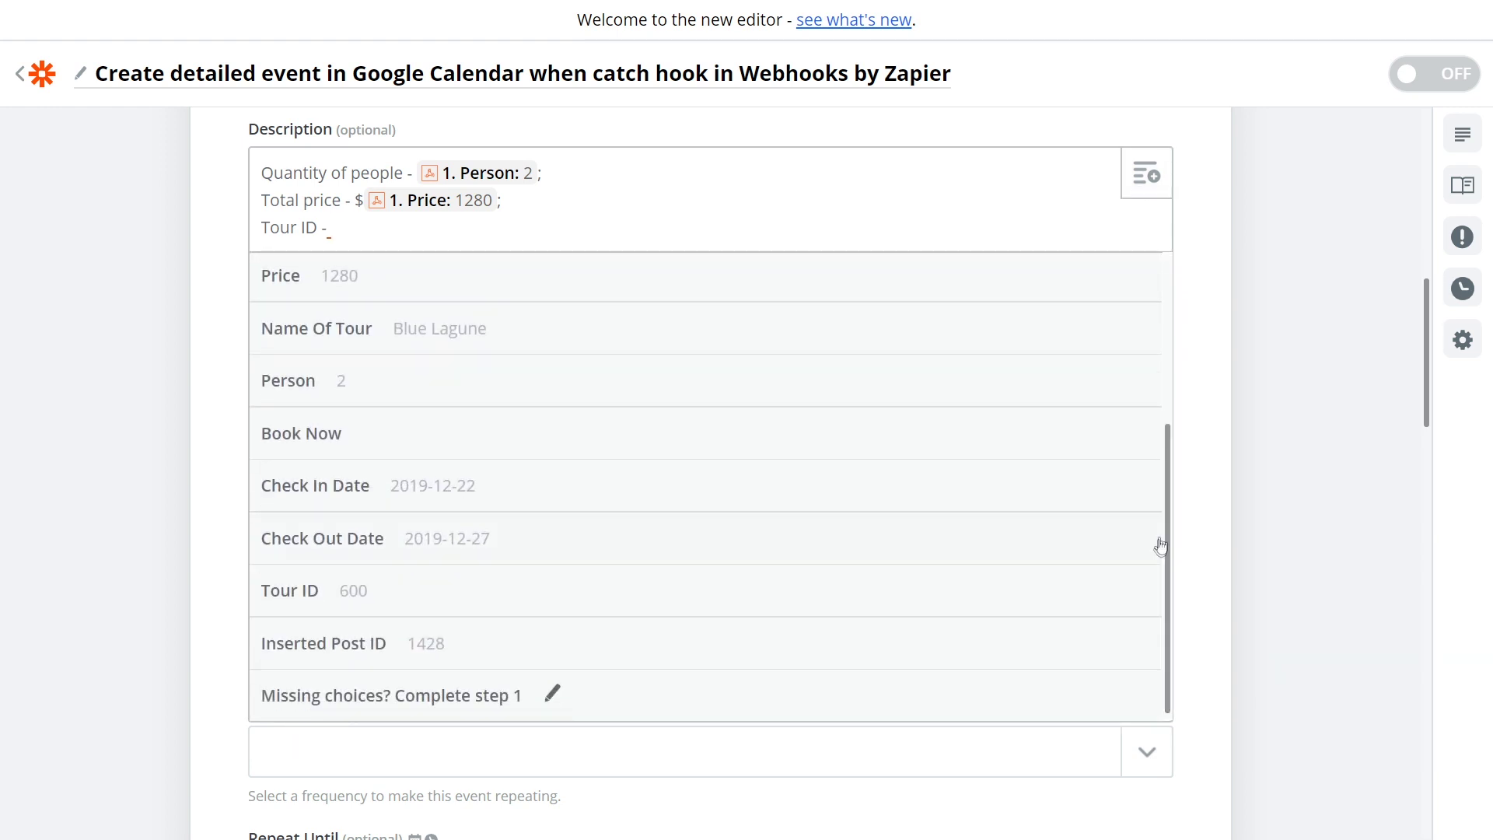
{"action": "left_click", "coordinate": [1155, 543]}
Set the event start to Check In Date and the end to Check Out Date
{"action": "left_click", "coordinate": [1155, 502]}
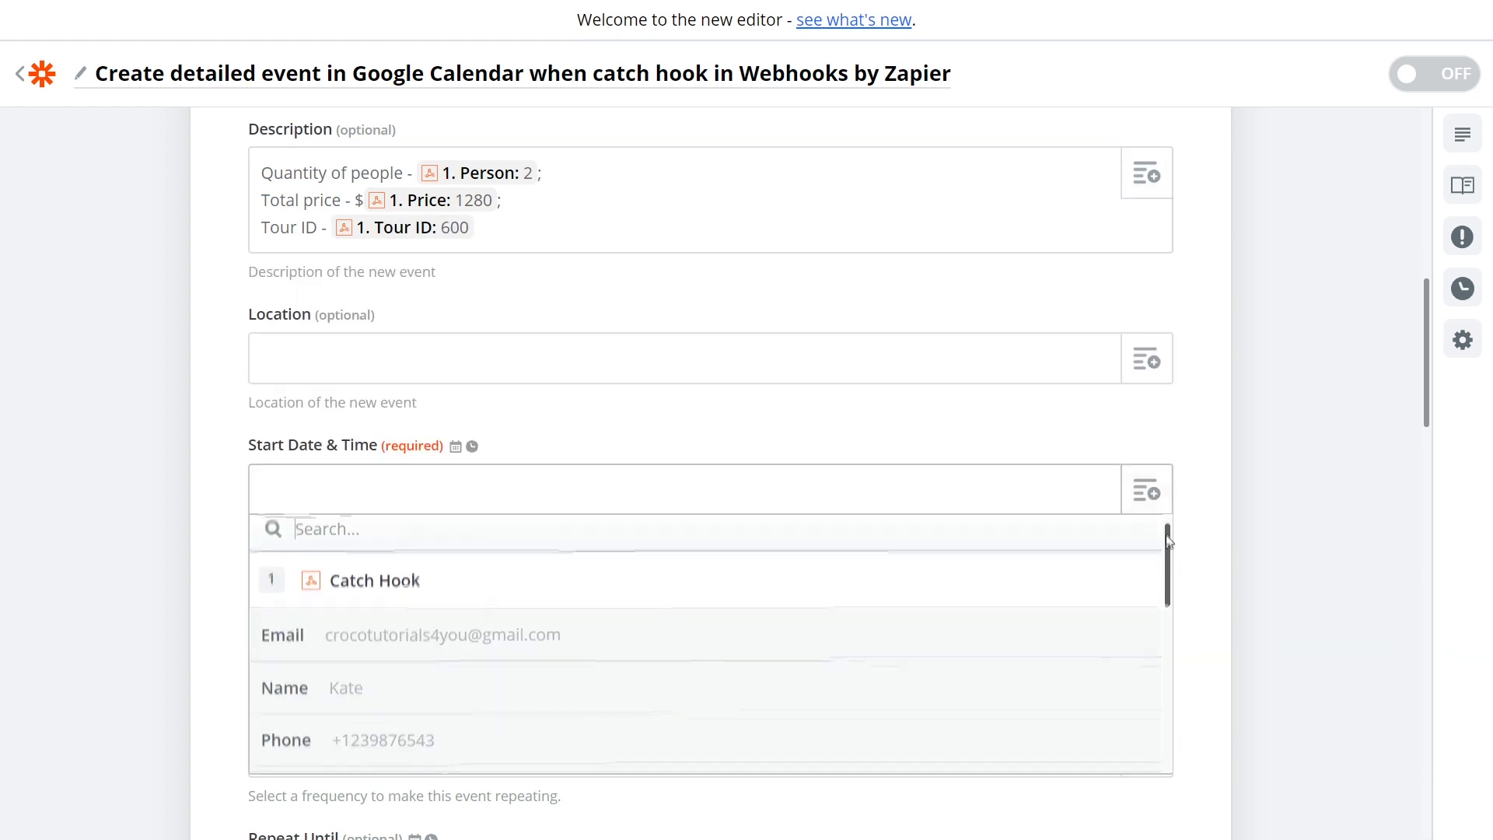
{"action": "scroll", "coordinate": [1169, 641], "scroll_direction": "down", "scroll_amount": 5}
{"action": "scroll", "coordinate": [1169, 640], "scroll_direction": "down", "scroll_amount": 1}
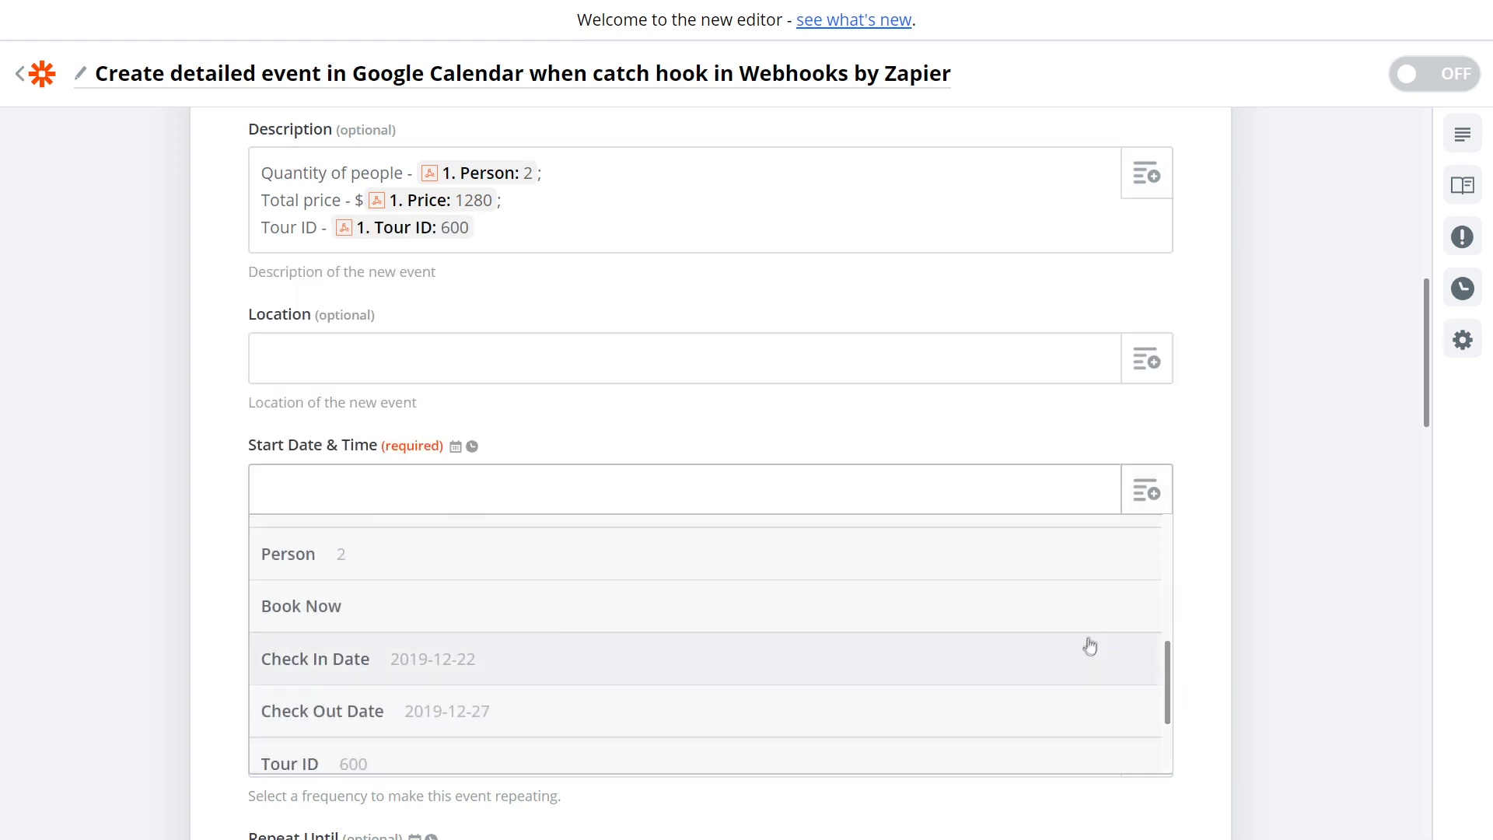
{"action": "left_click", "coordinate": [1085, 643]}
{"action": "left_click", "coordinate": [1145, 624]}
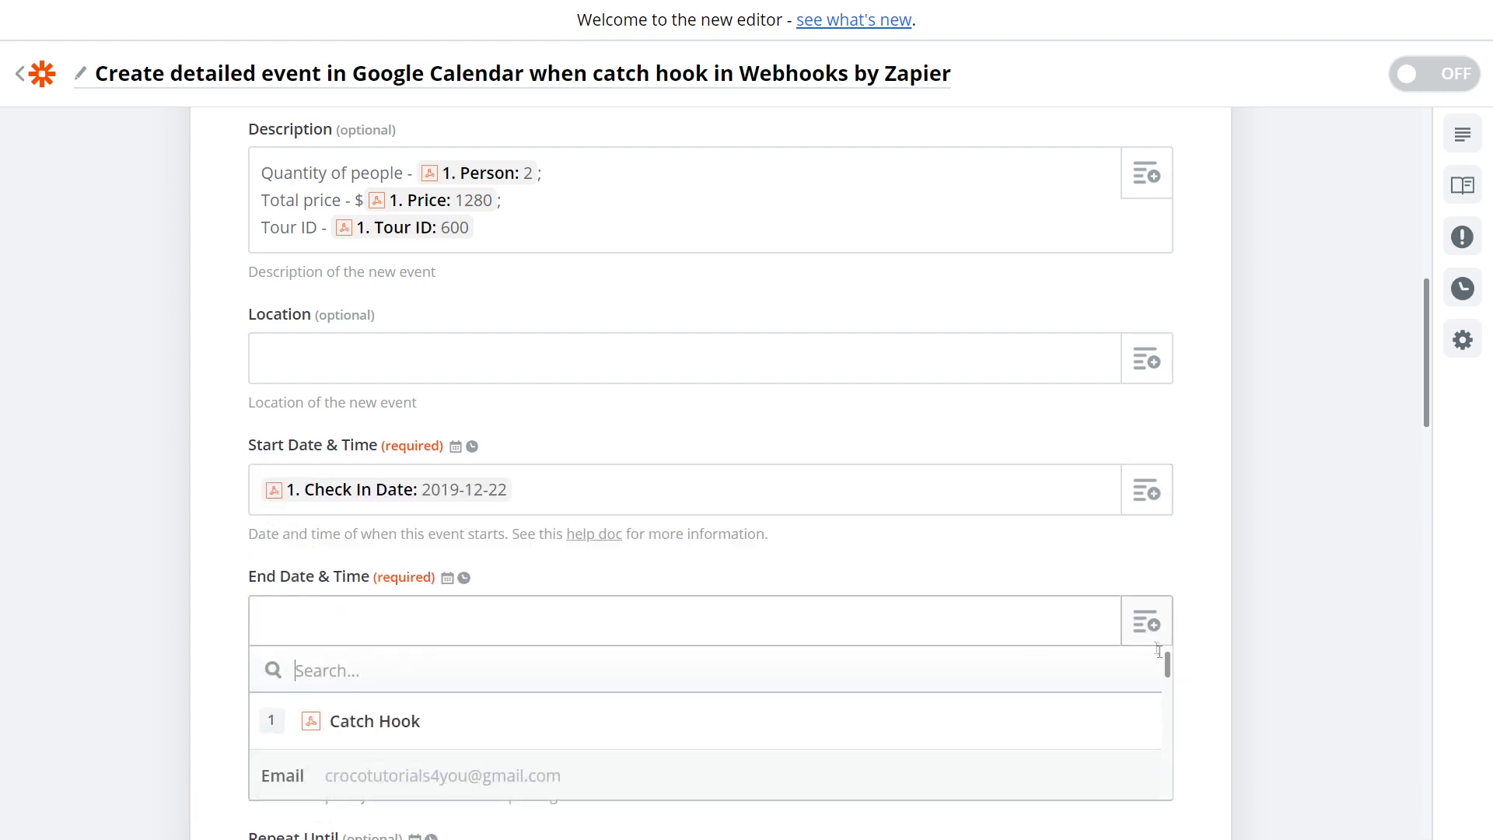
{"action": "scroll", "coordinate": [1170, 697], "scroll_direction": "down", "scroll_amount": 3}
{"action": "left_click_drag", "start_coordinate": [1170, 698], "coordinate": [1178, 756]}
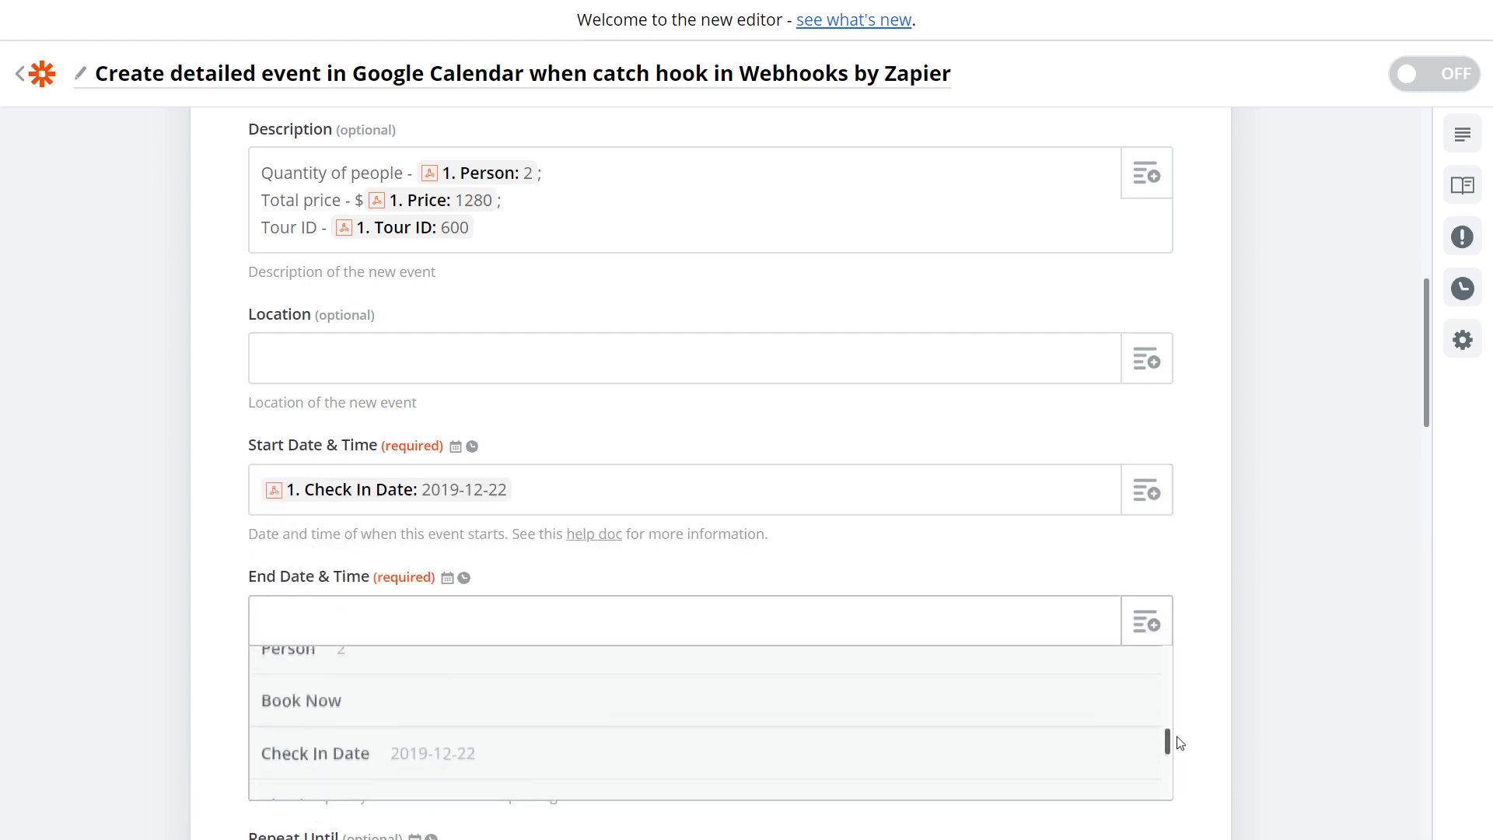
{"action": "left_click", "coordinate": [1116, 741]}
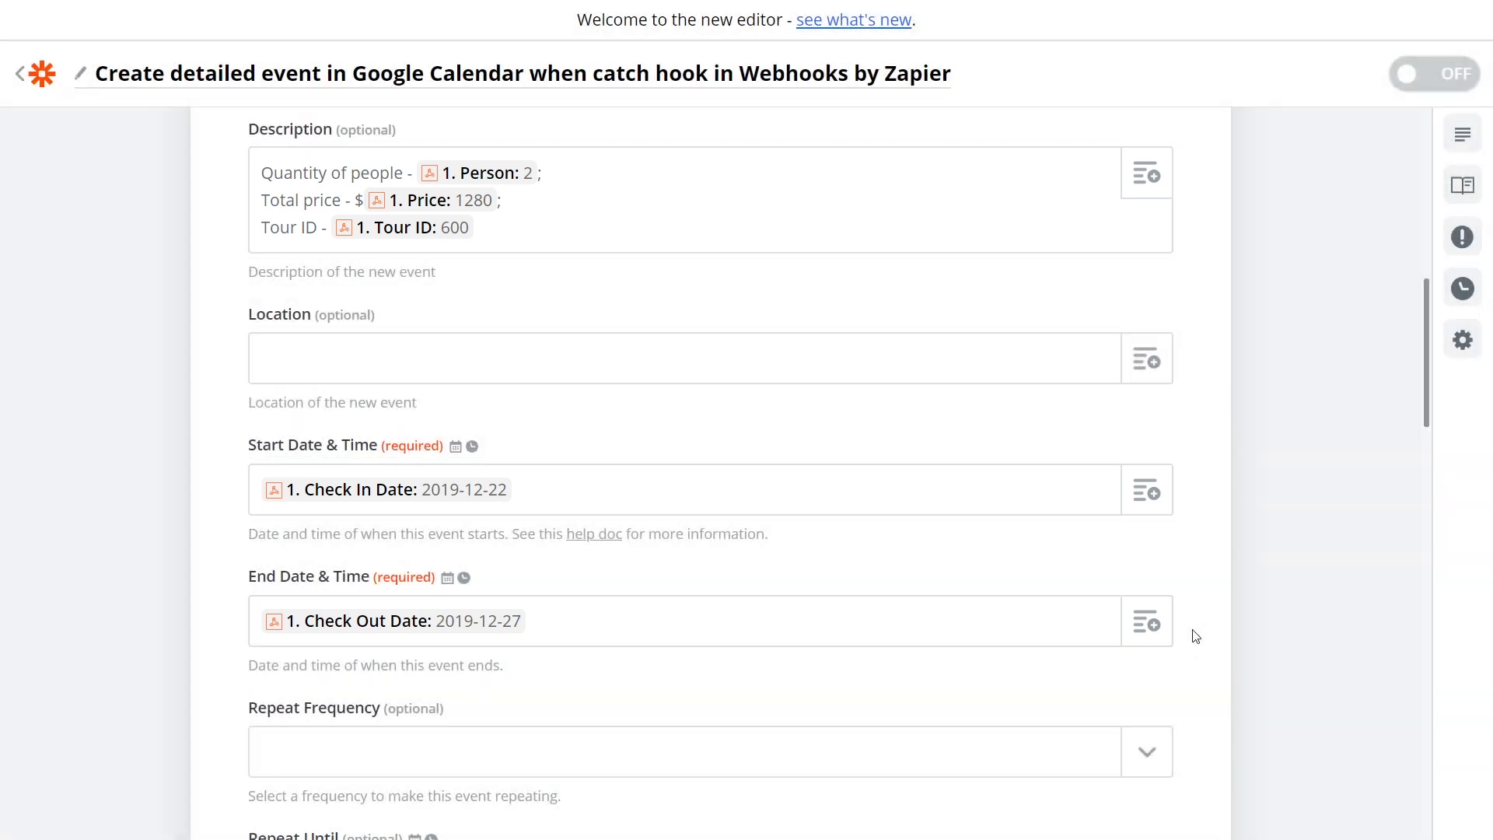
{"action": "scroll", "coordinate": [1193, 636], "scroll_direction": "down", "scroll_amount": 1}
{"action": "scroll", "coordinate": [1193, 636], "scroll_direction": "down", "scroll_amount": 1}
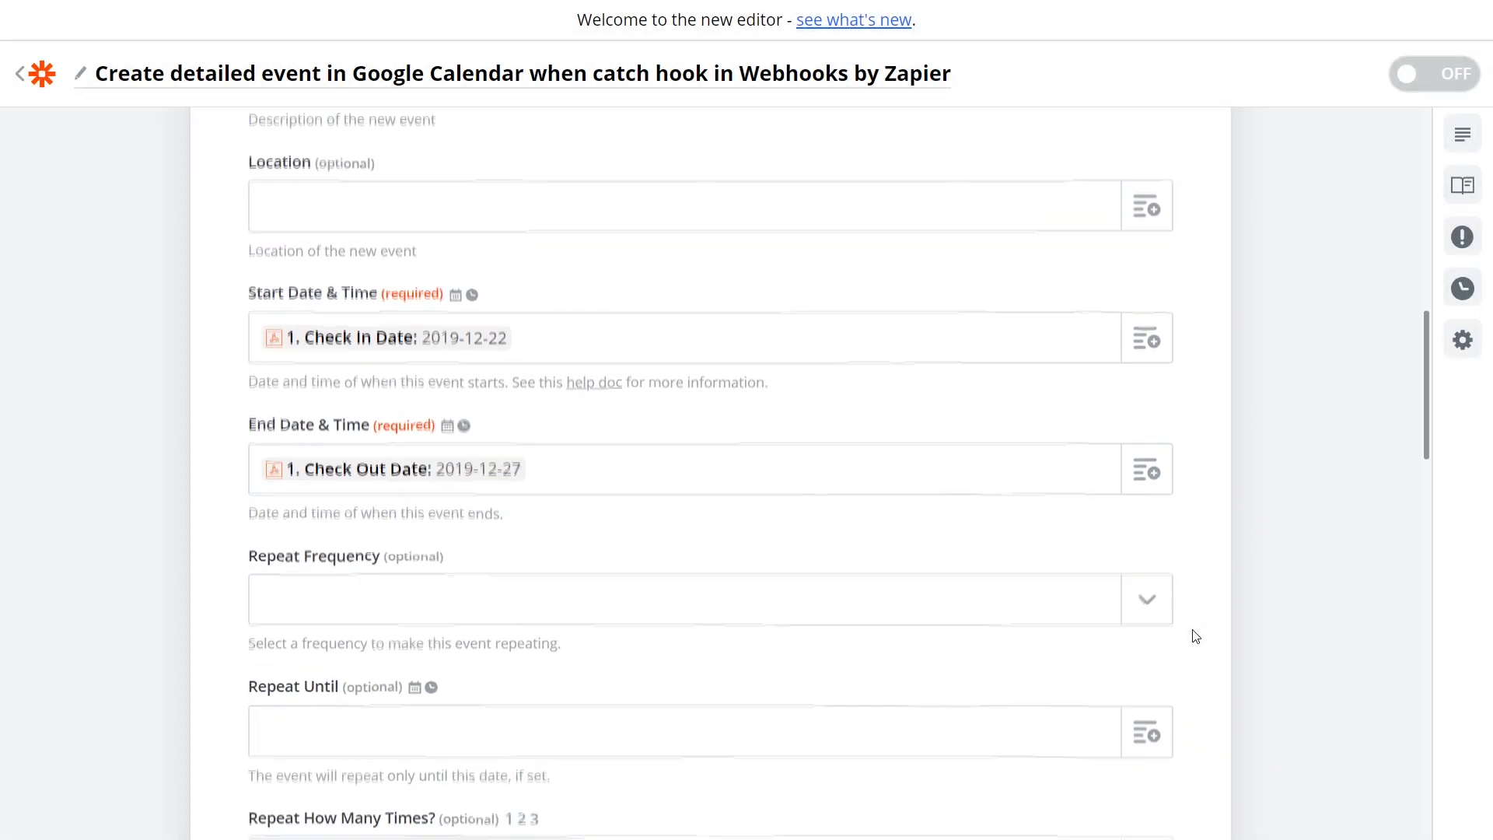
{"action": "scroll", "coordinate": [1193, 636], "scroll_direction": "down", "scroll_amount": 1}
{"action": "scroll", "coordinate": [1193, 636], "scroll_direction": "down", "scroll_amount": 1}
{"action": "scroll", "coordinate": [1193, 635], "scroll_direction": "down", "scroll_amount": 1}
{"action": "scroll", "coordinate": [1193, 636], "scroll_direction": "down", "scroll_amount": 1}
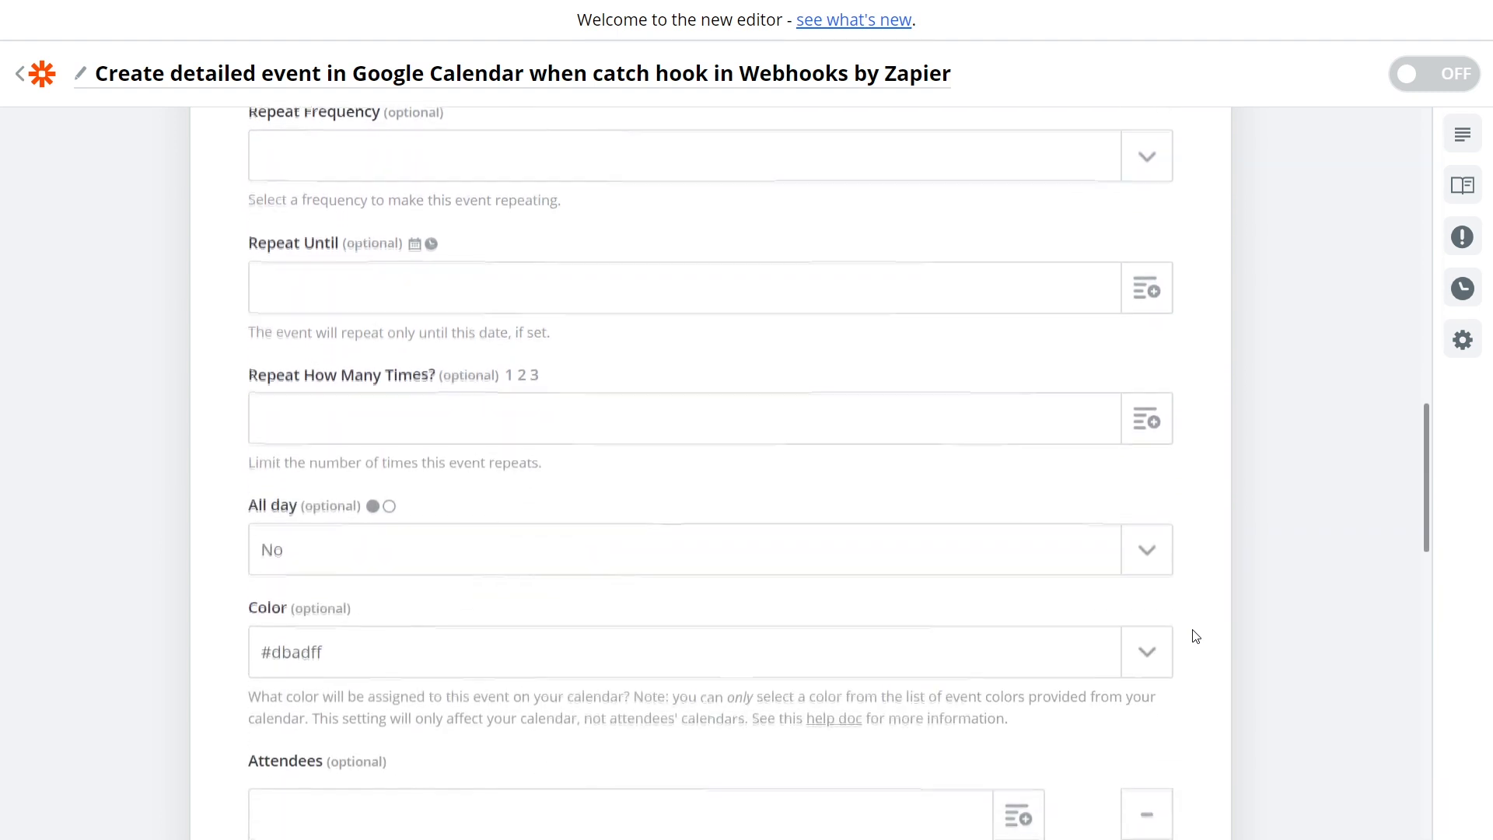
{"action": "scroll", "coordinate": [1194, 636], "scroll_direction": "down", "scroll_amount": 1}
{"action": "scroll", "coordinate": [1193, 635], "scroll_direction": "down", "scroll_amount": 1}
{"action": "scroll", "coordinate": [1193, 636], "scroll_direction": "down", "scroll_amount": 1}
{"action": "scroll", "coordinate": [1194, 636], "scroll_direction": "down", "scroll_amount": 1}
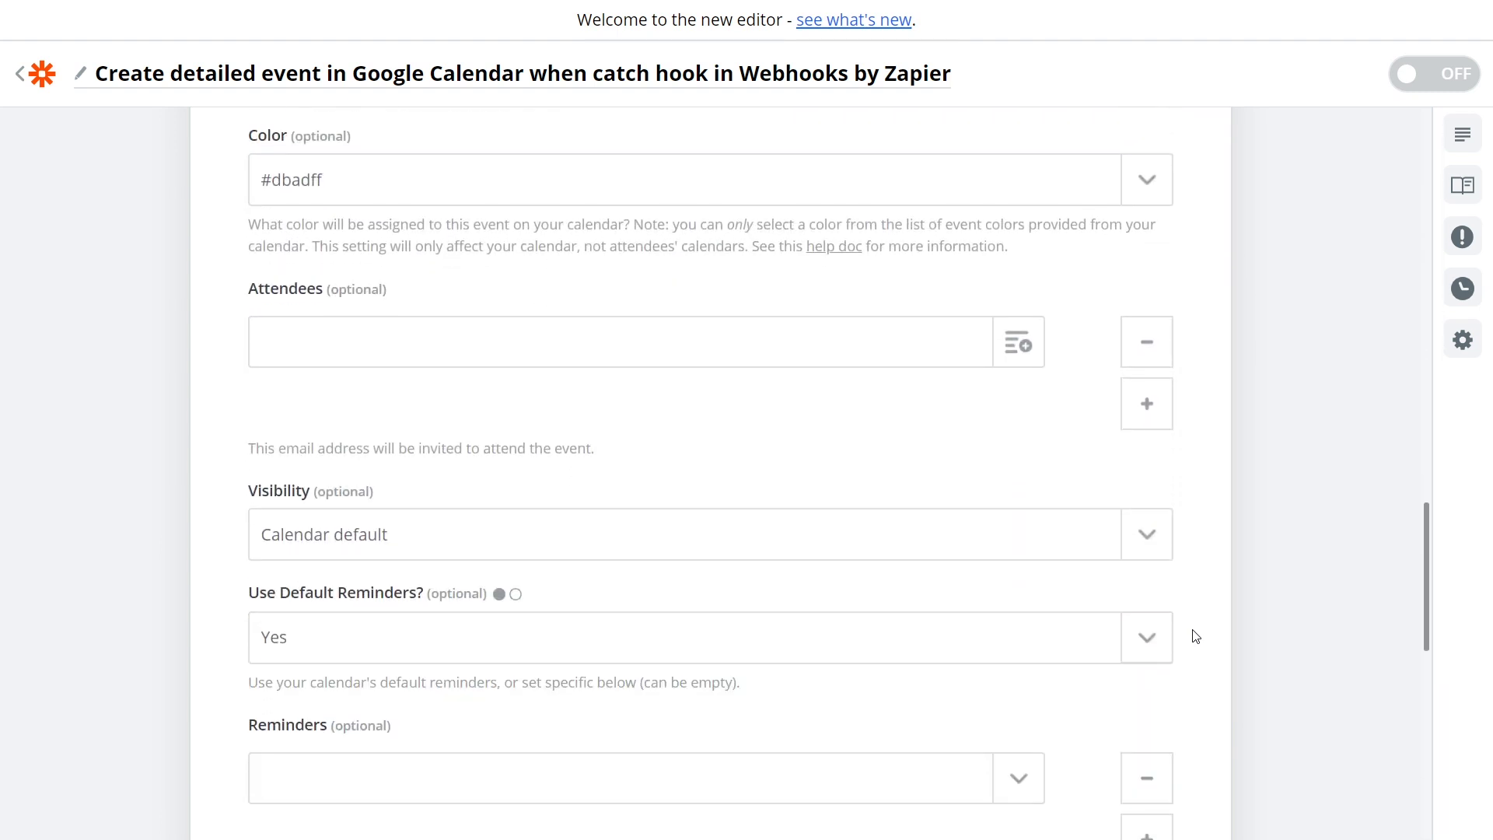
{"action": "scroll", "coordinate": [1193, 635], "scroll_direction": "down", "scroll_amount": 1}
{"action": "scroll", "coordinate": [1192, 636], "scroll_direction": "down", "scroll_amount": 1}
{"action": "scroll", "coordinate": [1193, 636], "scroll_direction": "down", "scroll_amount": 1}
{"action": "scroll", "coordinate": [1194, 635], "scroll_direction": "down", "scroll_amount": 1}
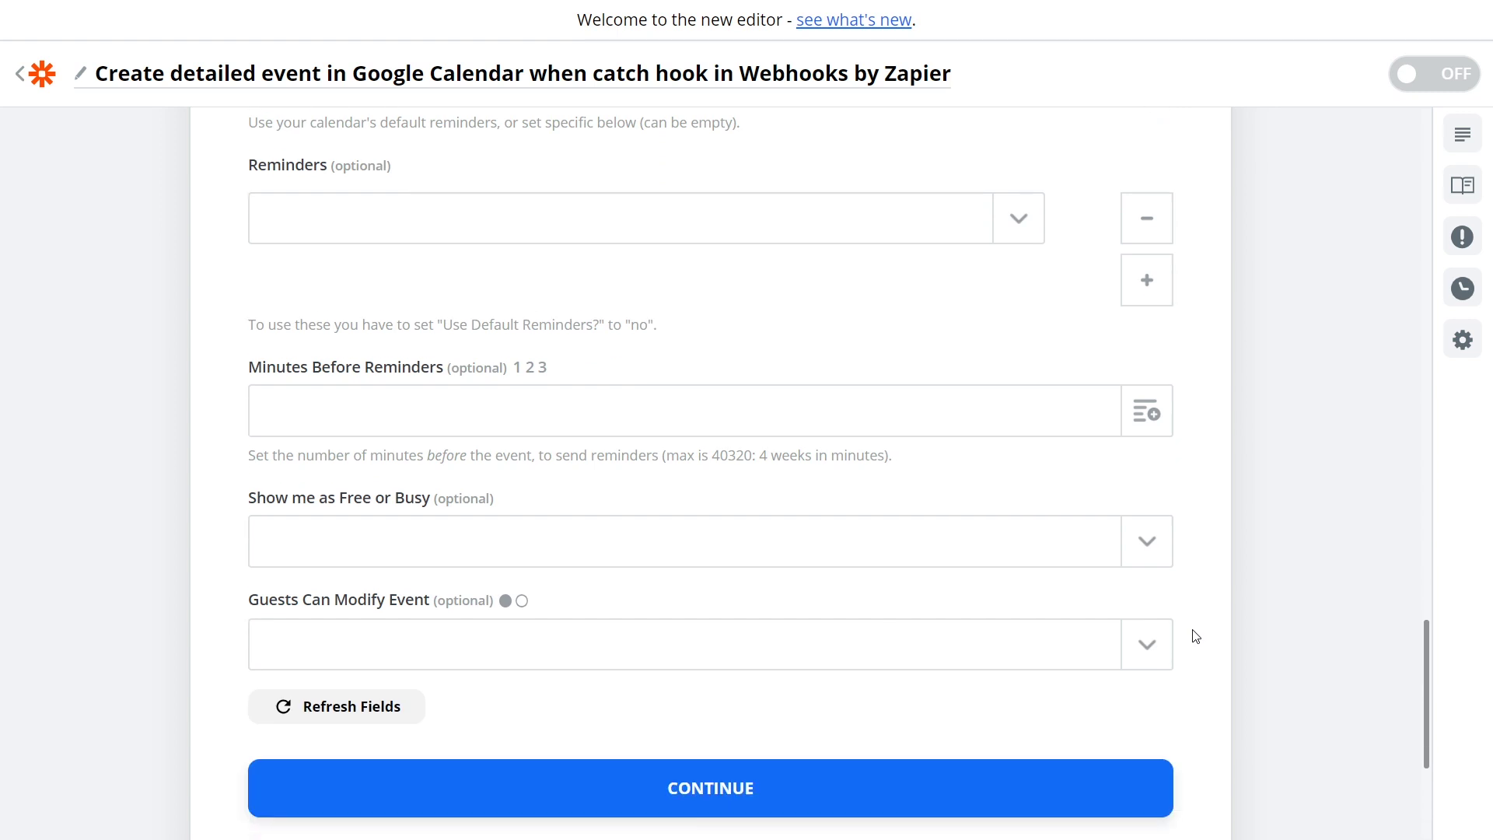
{"action": "scroll", "coordinate": [1193, 636], "scroll_direction": "down", "scroll_amount": 1}
{"action": "scroll", "coordinate": [1193, 636], "scroll_direction": "down", "scroll_amount": 1}
{"action": "scroll", "coordinate": [1191, 635], "scroll_direction": "down", "scroll_amount": 1}
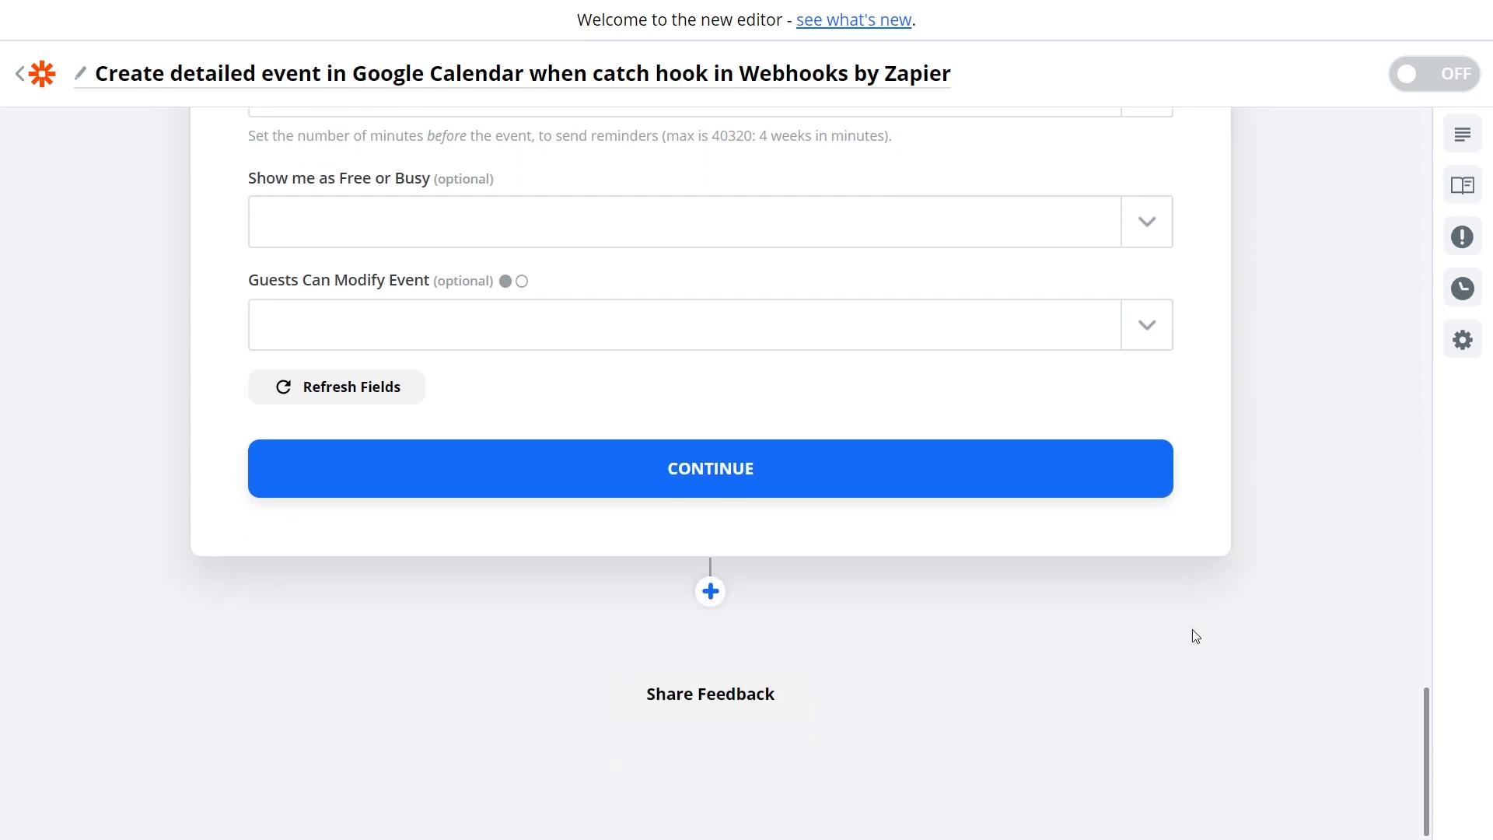
Test the event step, turn the Zap on, and view the Sea Kiss Germany event
{"action": "left_click", "coordinate": [805, 470]}
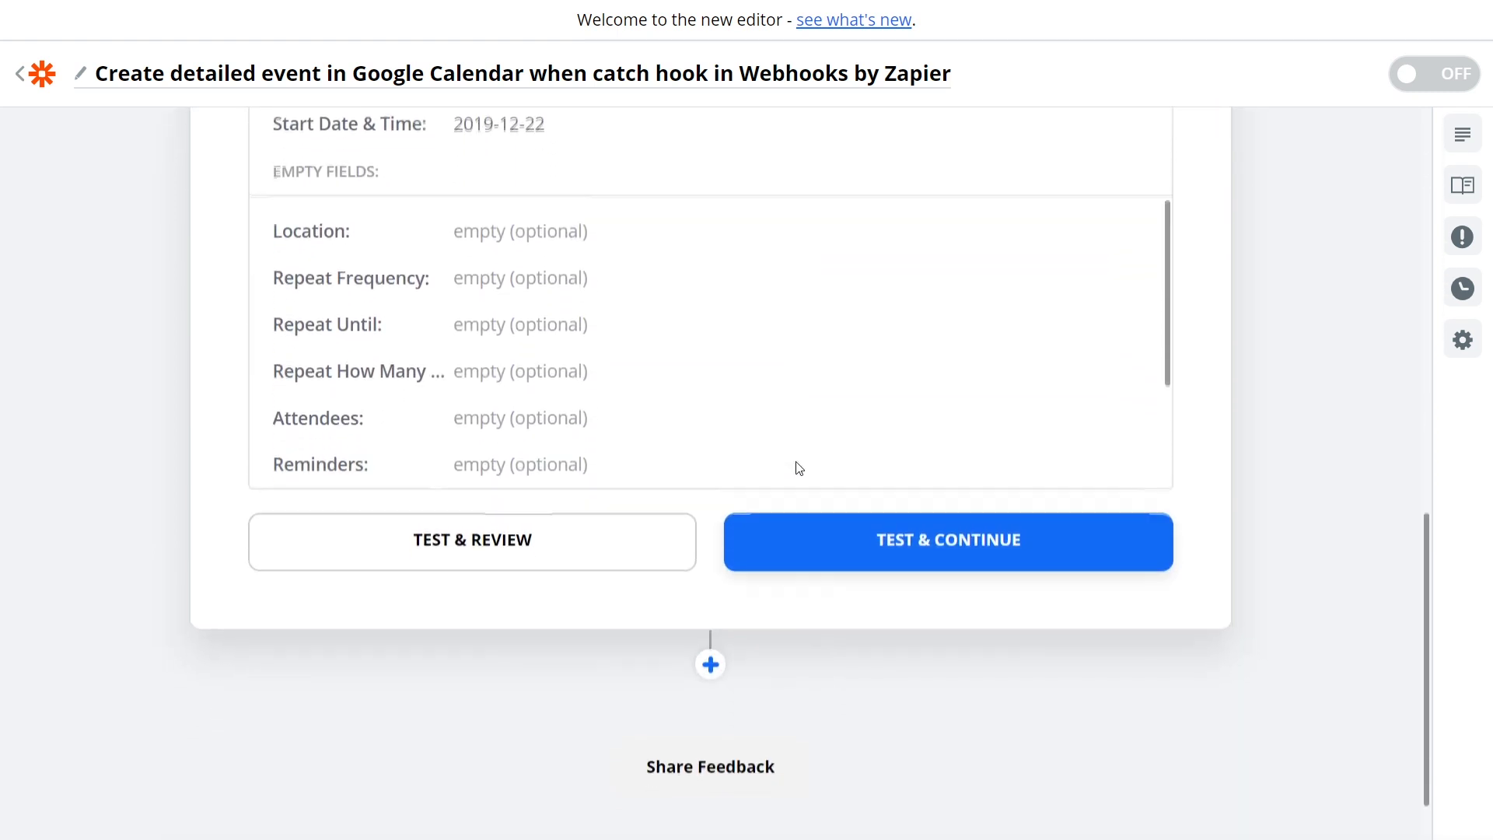
{"action": "left_click", "coordinate": [797, 470]}
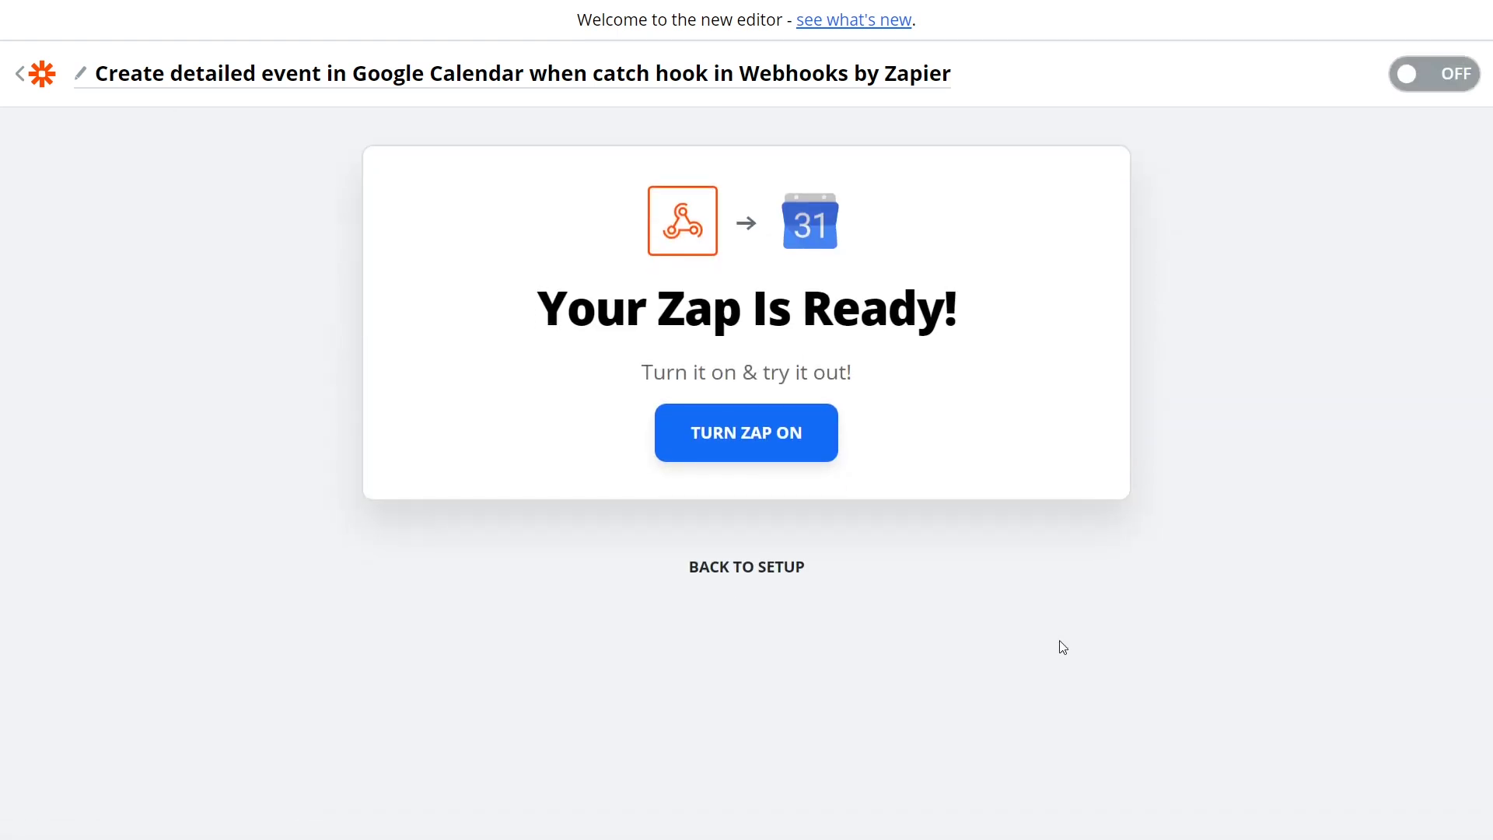
{"action": "left_click", "coordinate": [759, 441]}
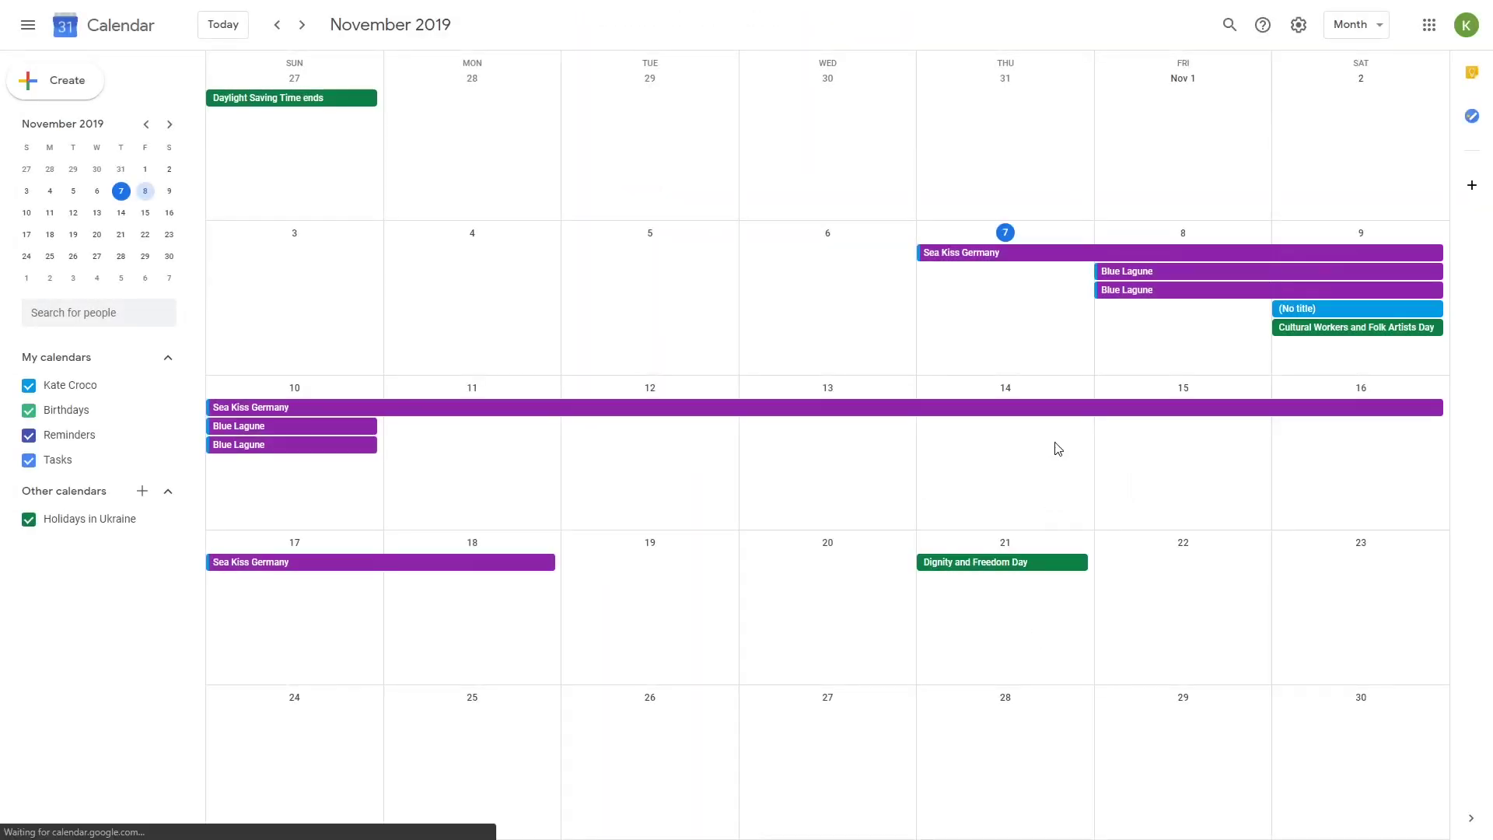
{"action": "left_click", "coordinate": [1041, 254]}
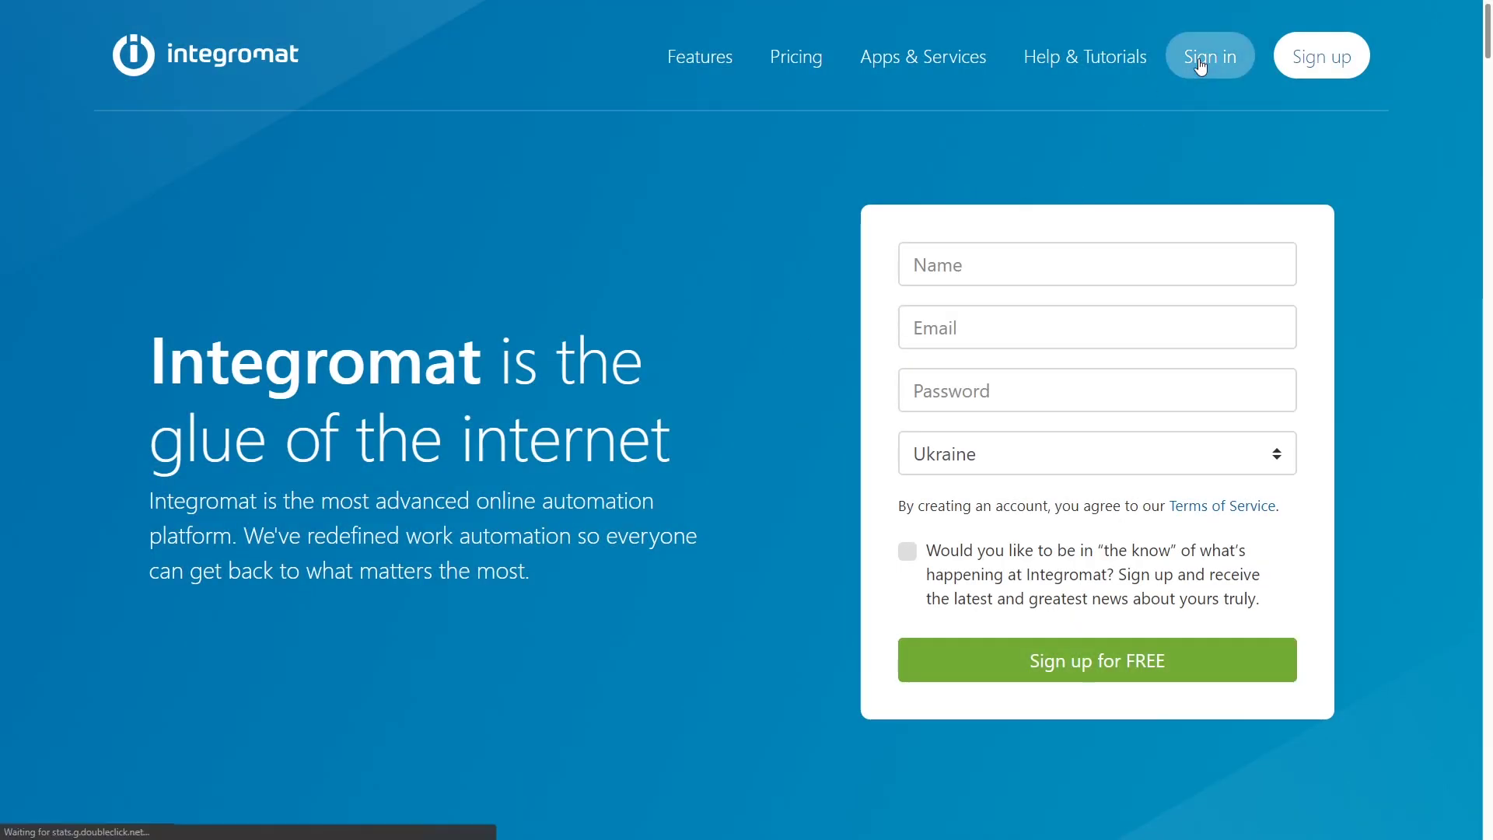
Go to the Integromat sign-in page
{"action": "left_click", "coordinate": [1202, 58]}
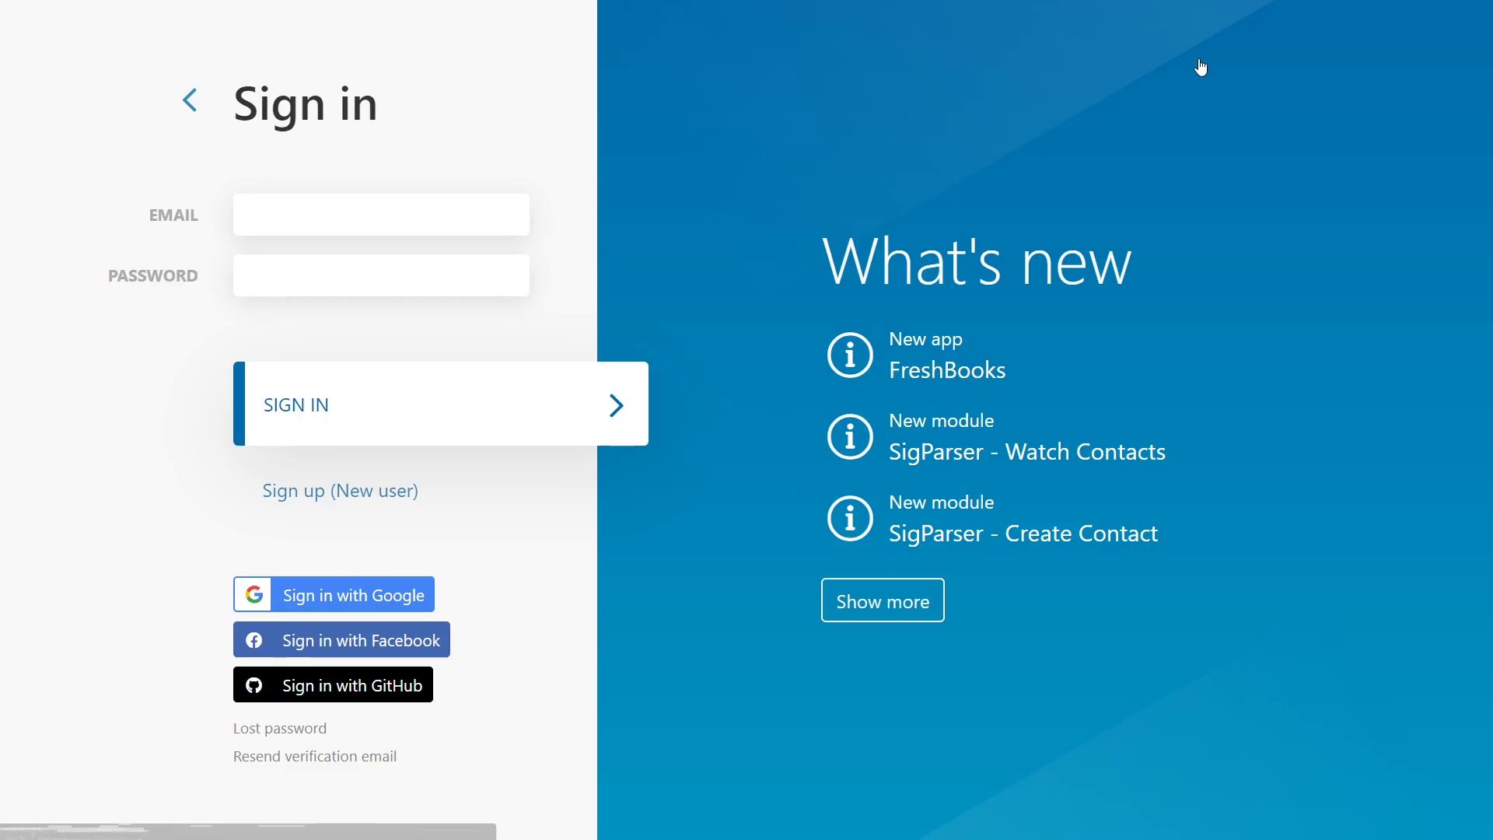
Sign in to Integromat with the Google account and dismiss the tip
{"action": "left_click", "coordinate": [355, 596]}
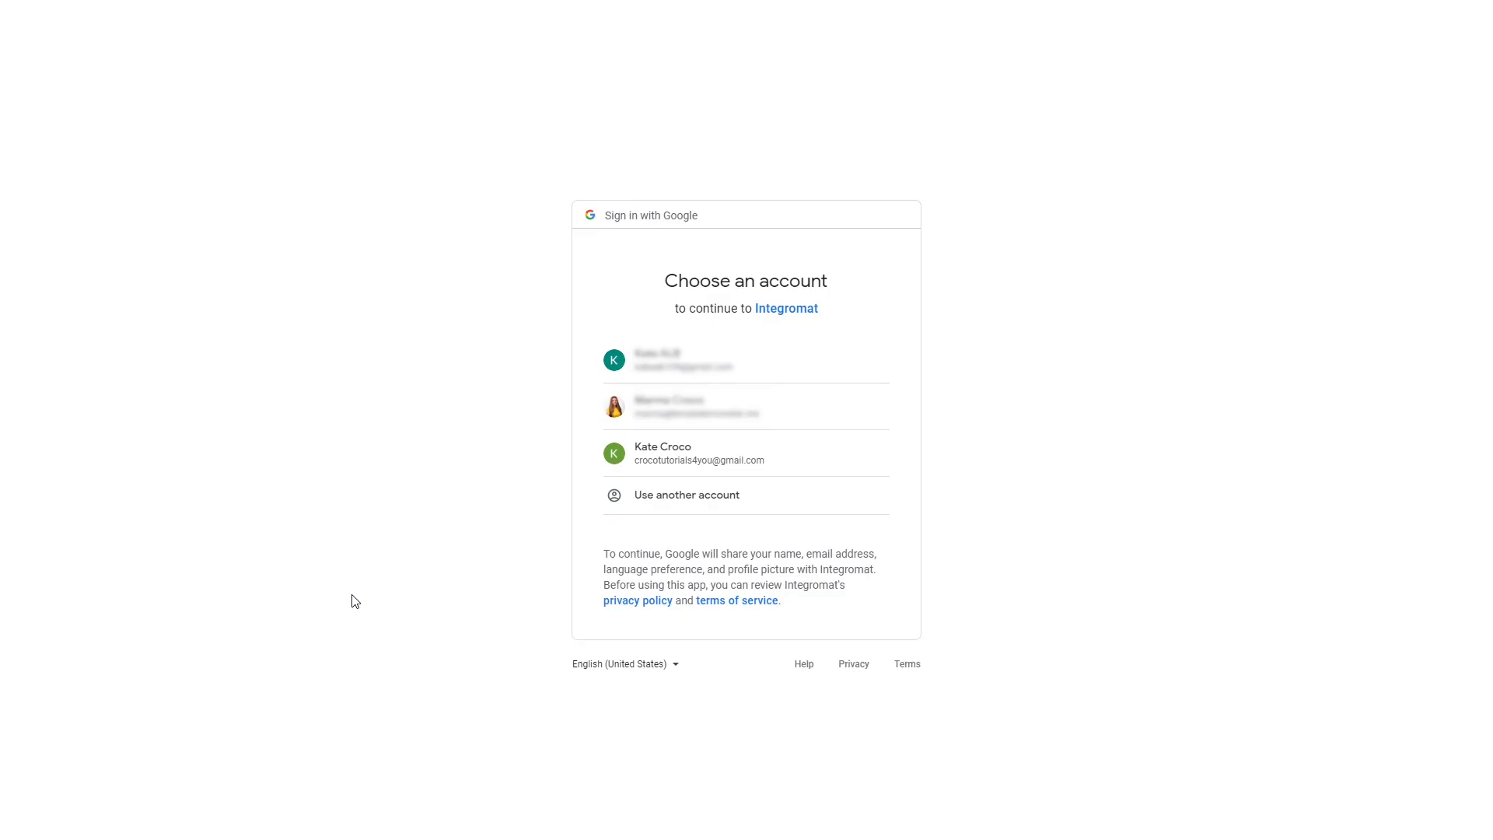
{"action": "left_click", "coordinate": [686, 460]}
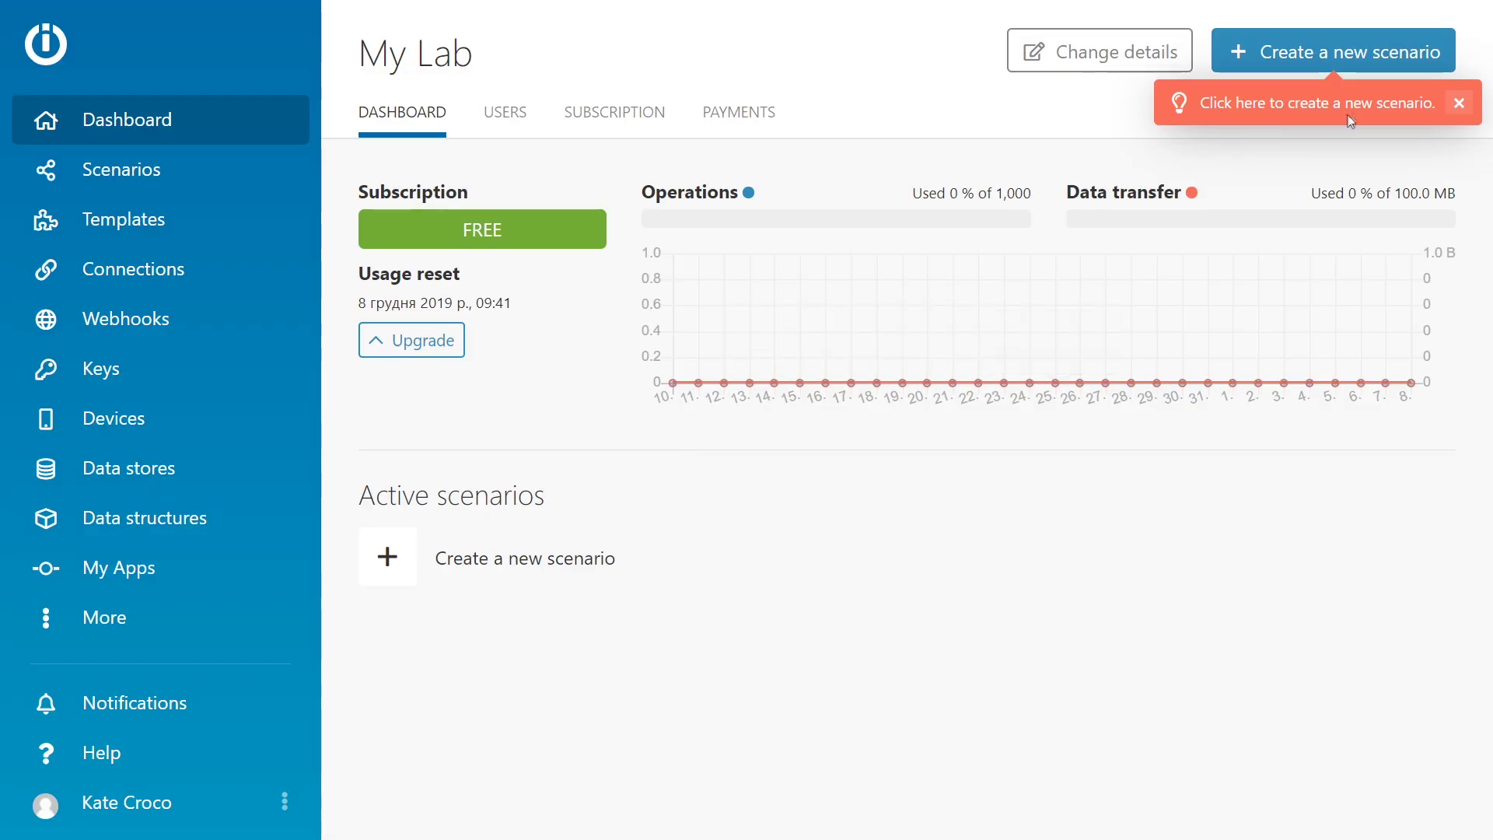
{"action": "left_click", "coordinate": [1455, 105]}
Create a new scenario with Webhooks as the integrated service
{"action": "left_click", "coordinate": [1399, 65]}
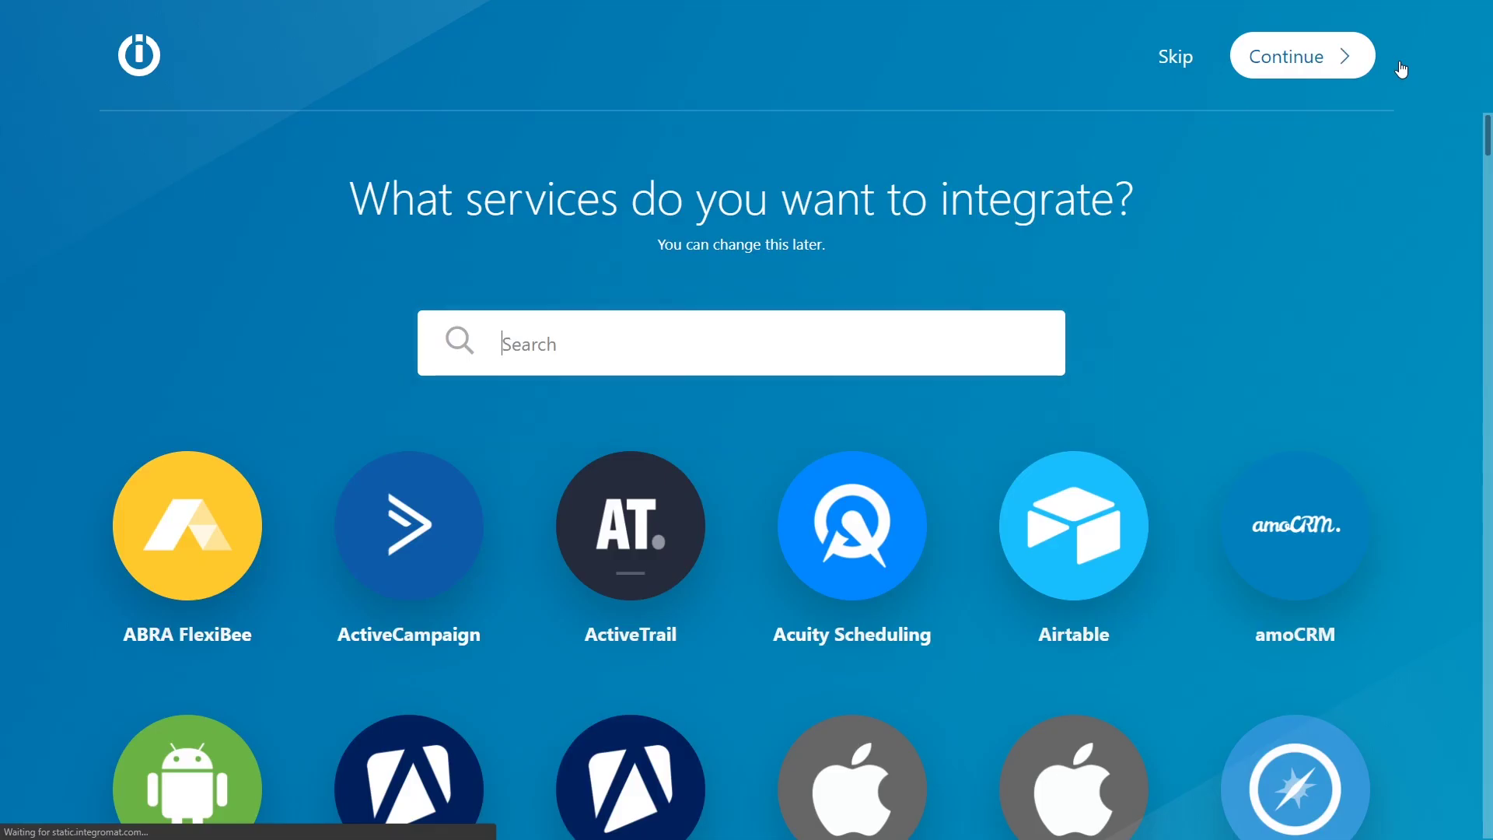
{"action": "left_click", "coordinate": [936, 341]}
{"action": "type", "text": "web"}
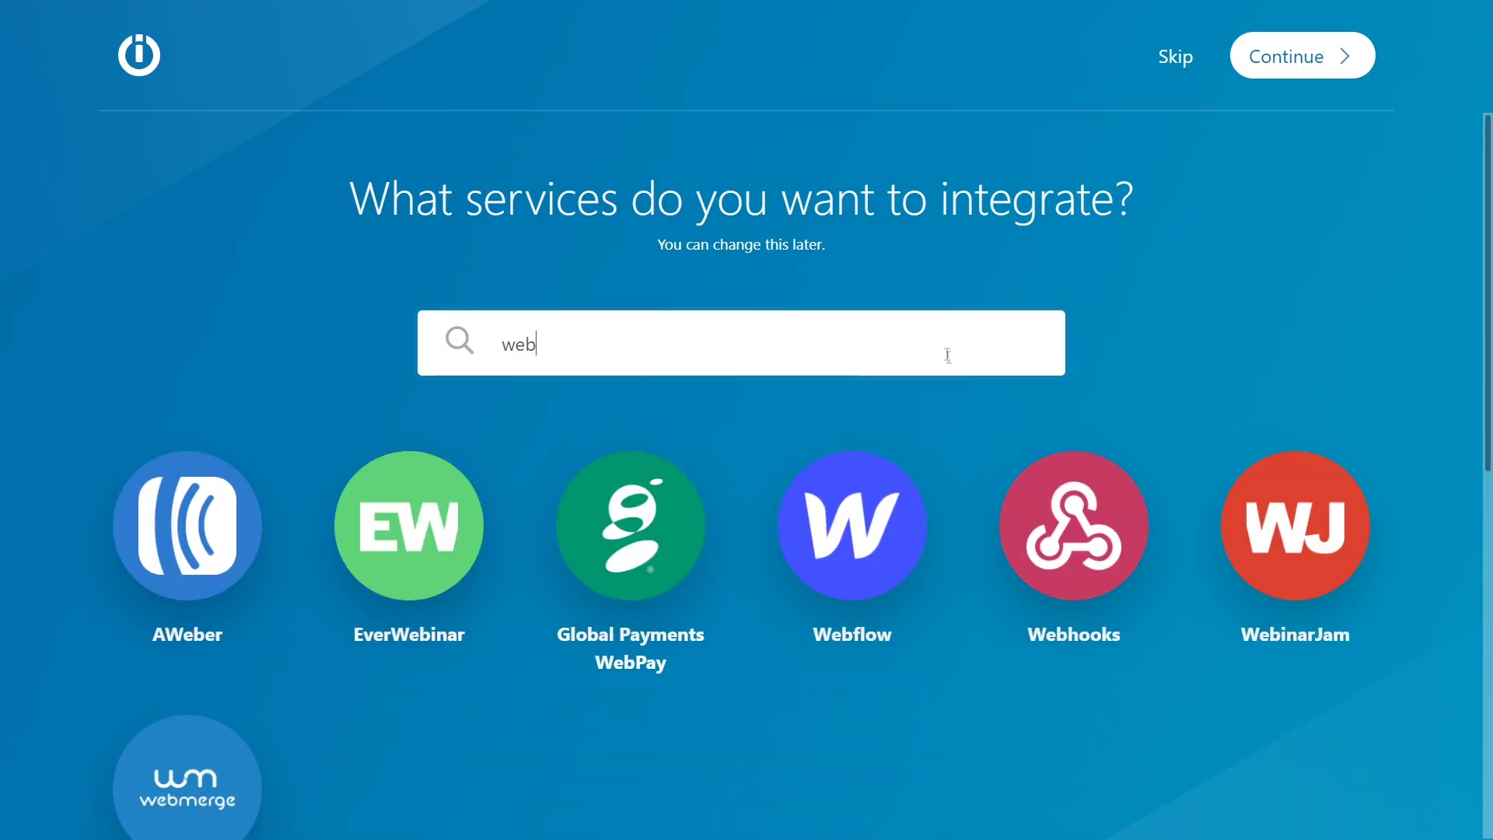
{"action": "left_click", "coordinate": [1060, 521]}
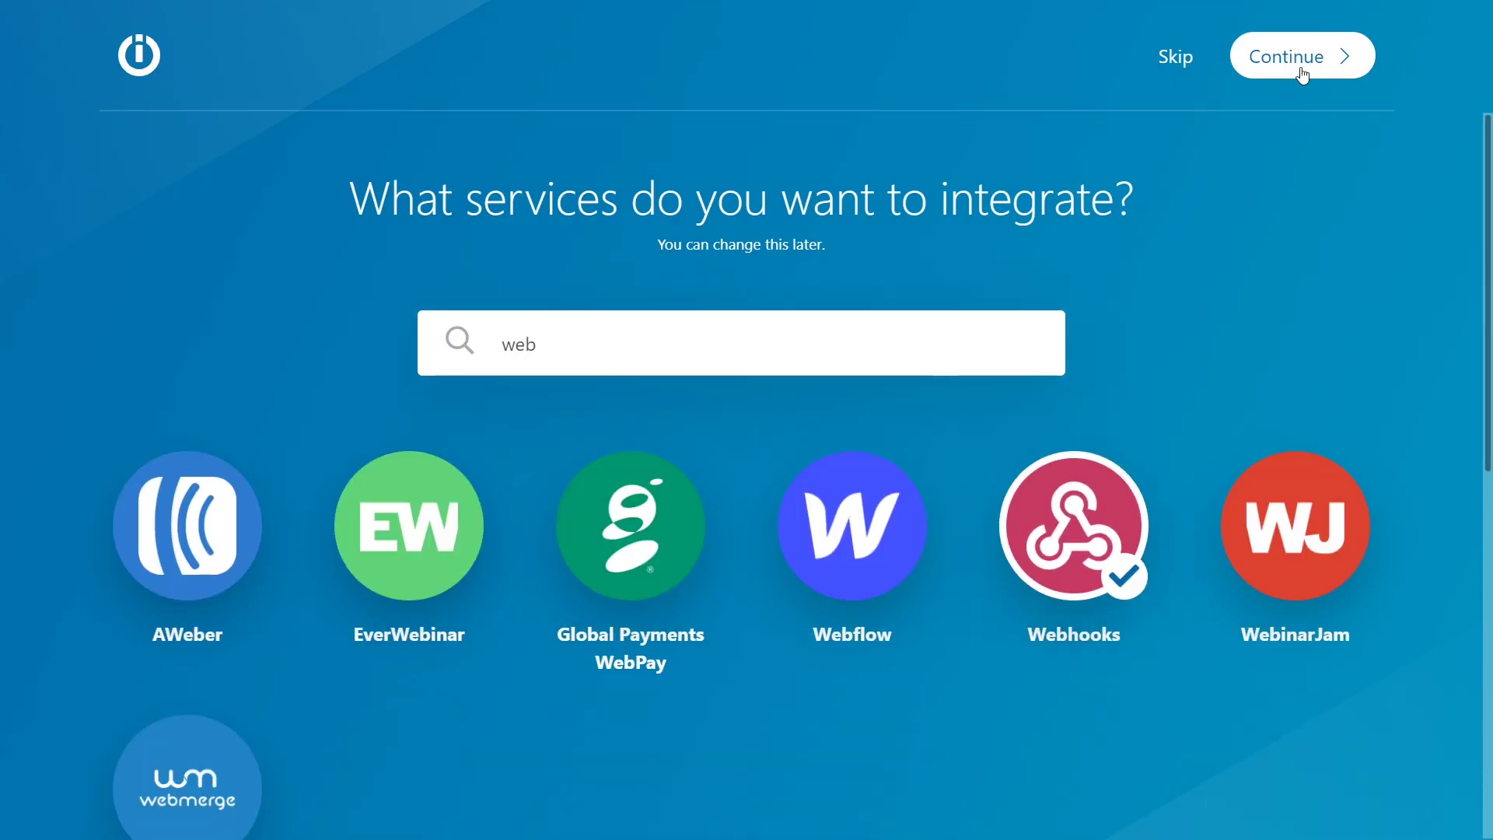
{"action": "left_click", "coordinate": [1301, 59]}
Make the first module a Webhooks Custom webhook trigger
{"action": "left_click", "coordinate": [798, 345]}
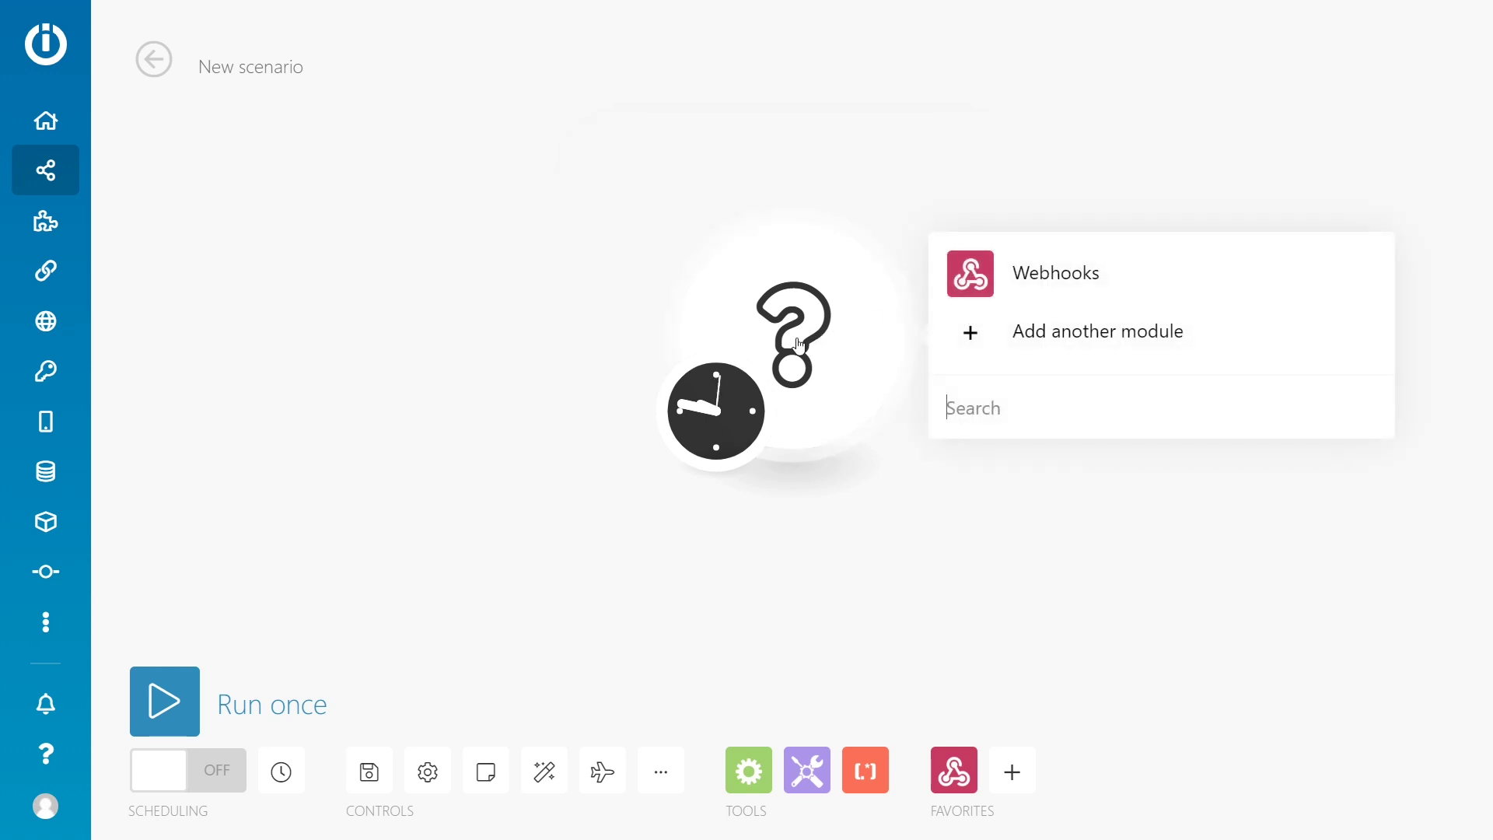
{"action": "left_click", "coordinate": [1026, 282]}
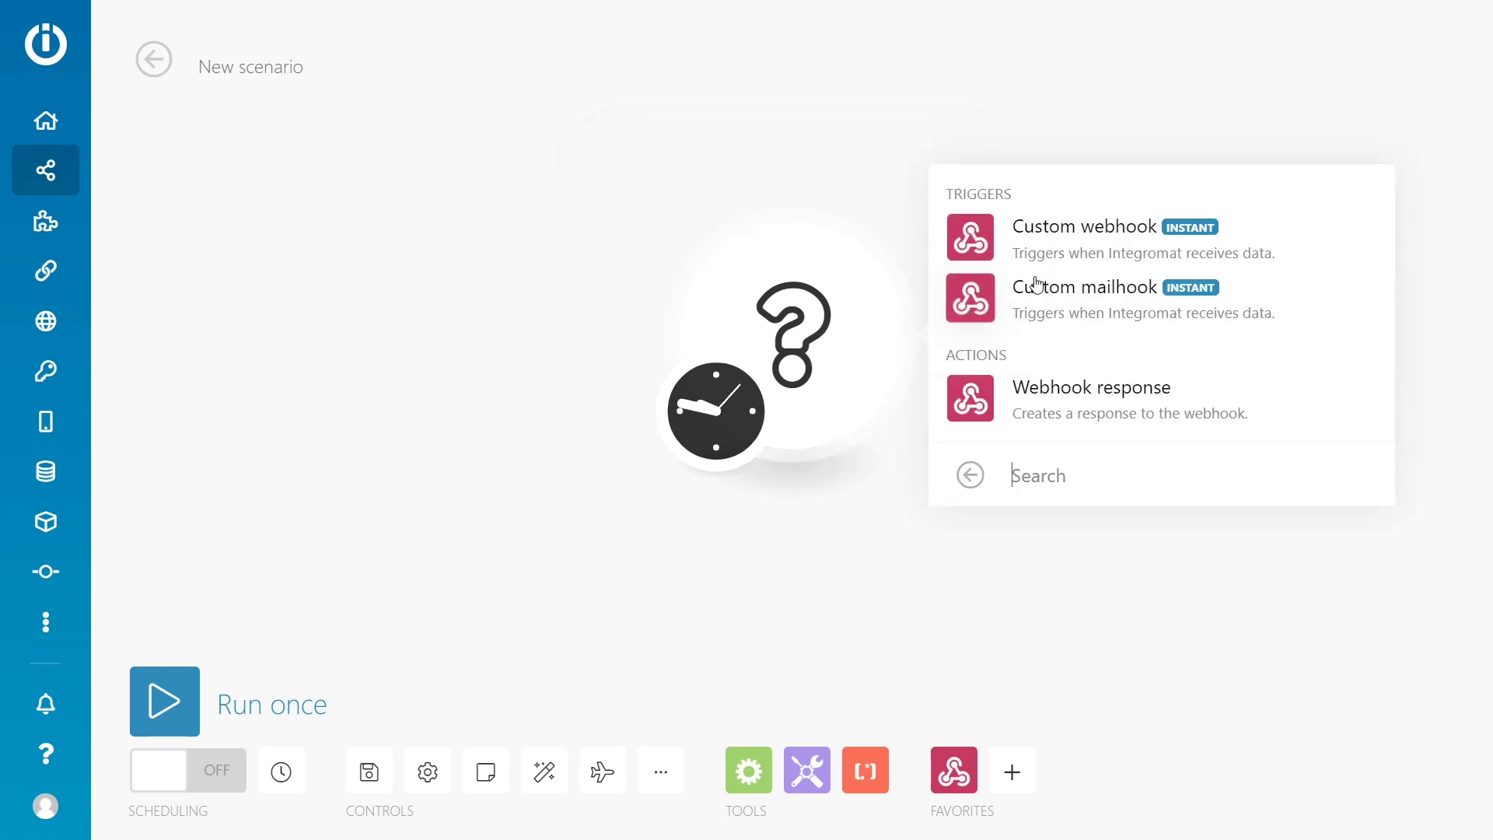
{"action": "left_click", "coordinate": [1072, 240]}
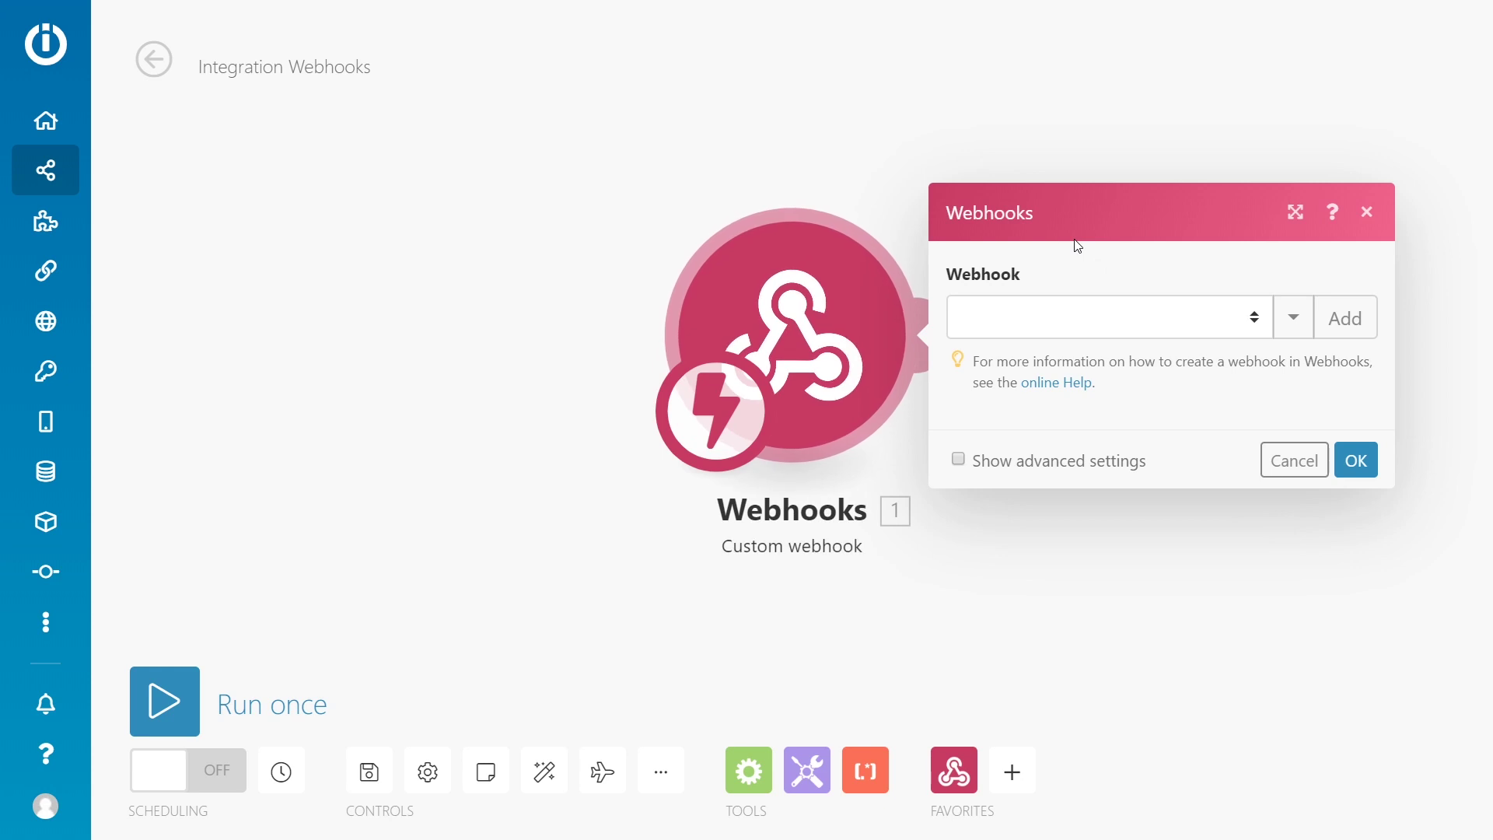
Add a webhook named 'Webhook for Croco', save it, and copy its address
{"action": "left_click", "coordinate": [1345, 318]}
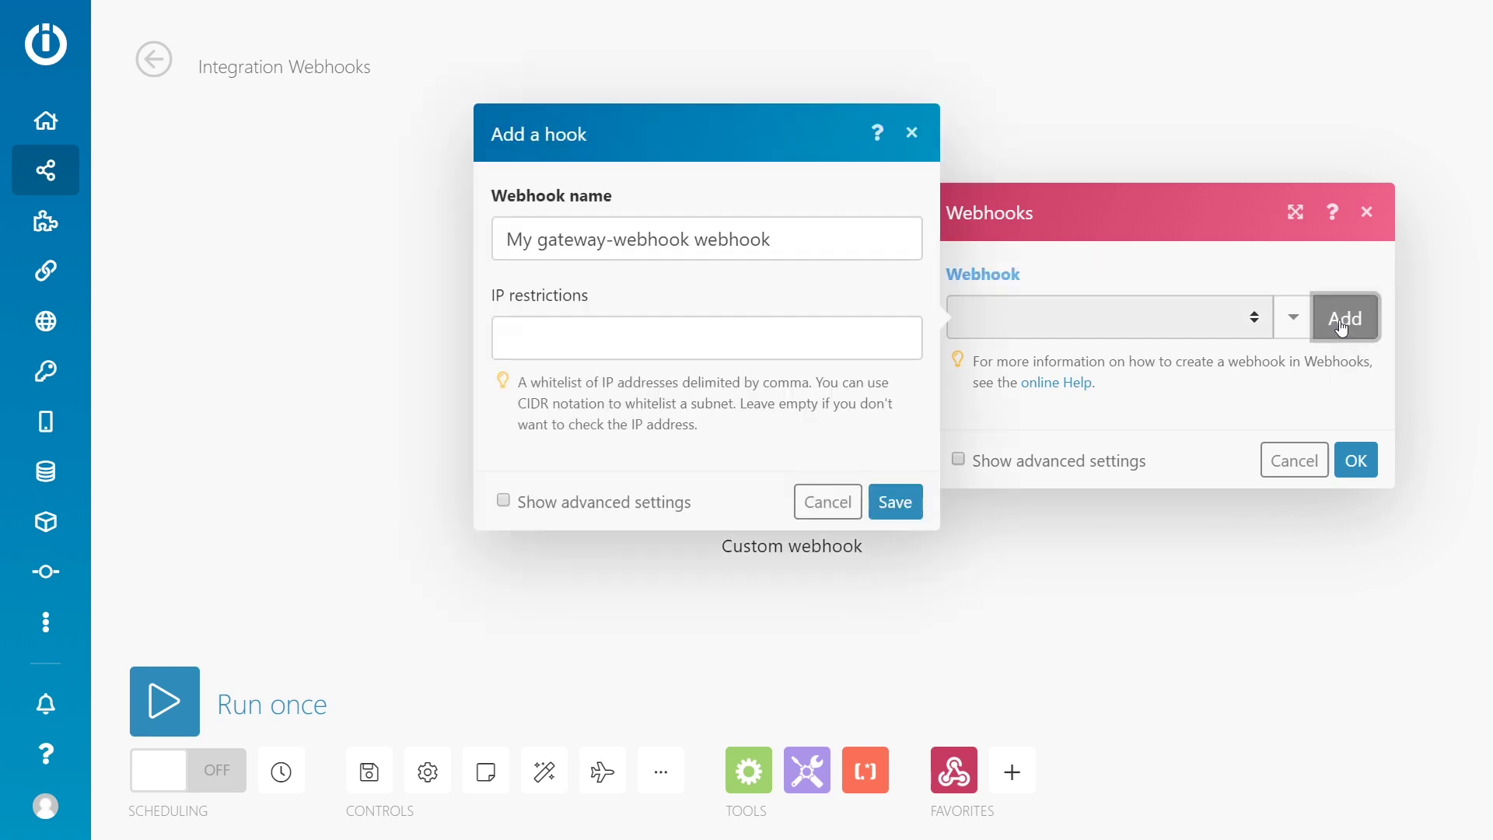
{"action": "left_click_drag", "start_coordinate": [887, 252], "coordinate": [482, 247]}
{"action": "type", "text": "Webhook for Croco"}
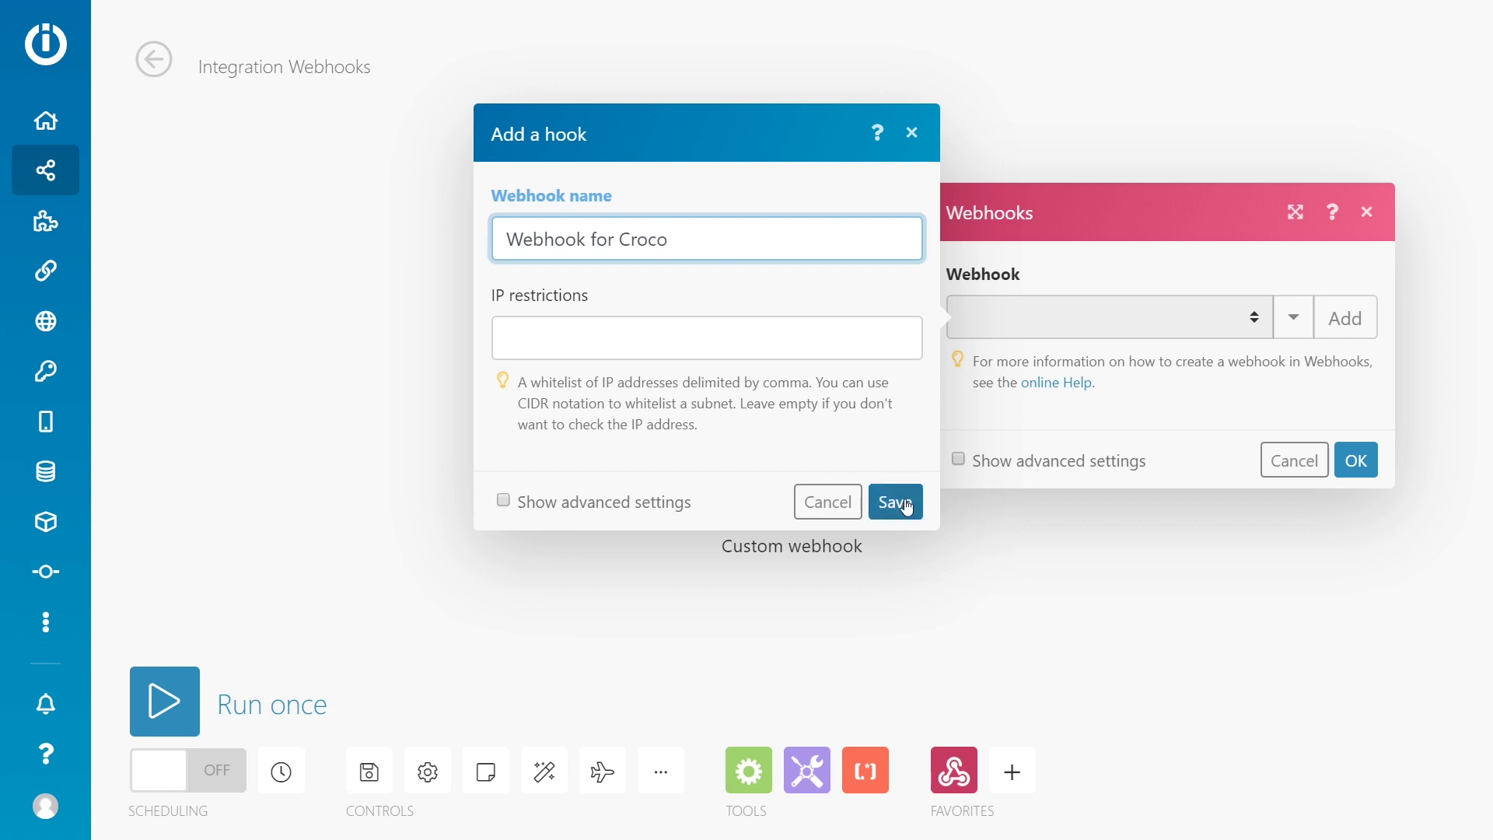
{"action": "left_click", "coordinate": [904, 502]}
{"action": "left_click", "coordinate": [1228, 423]}
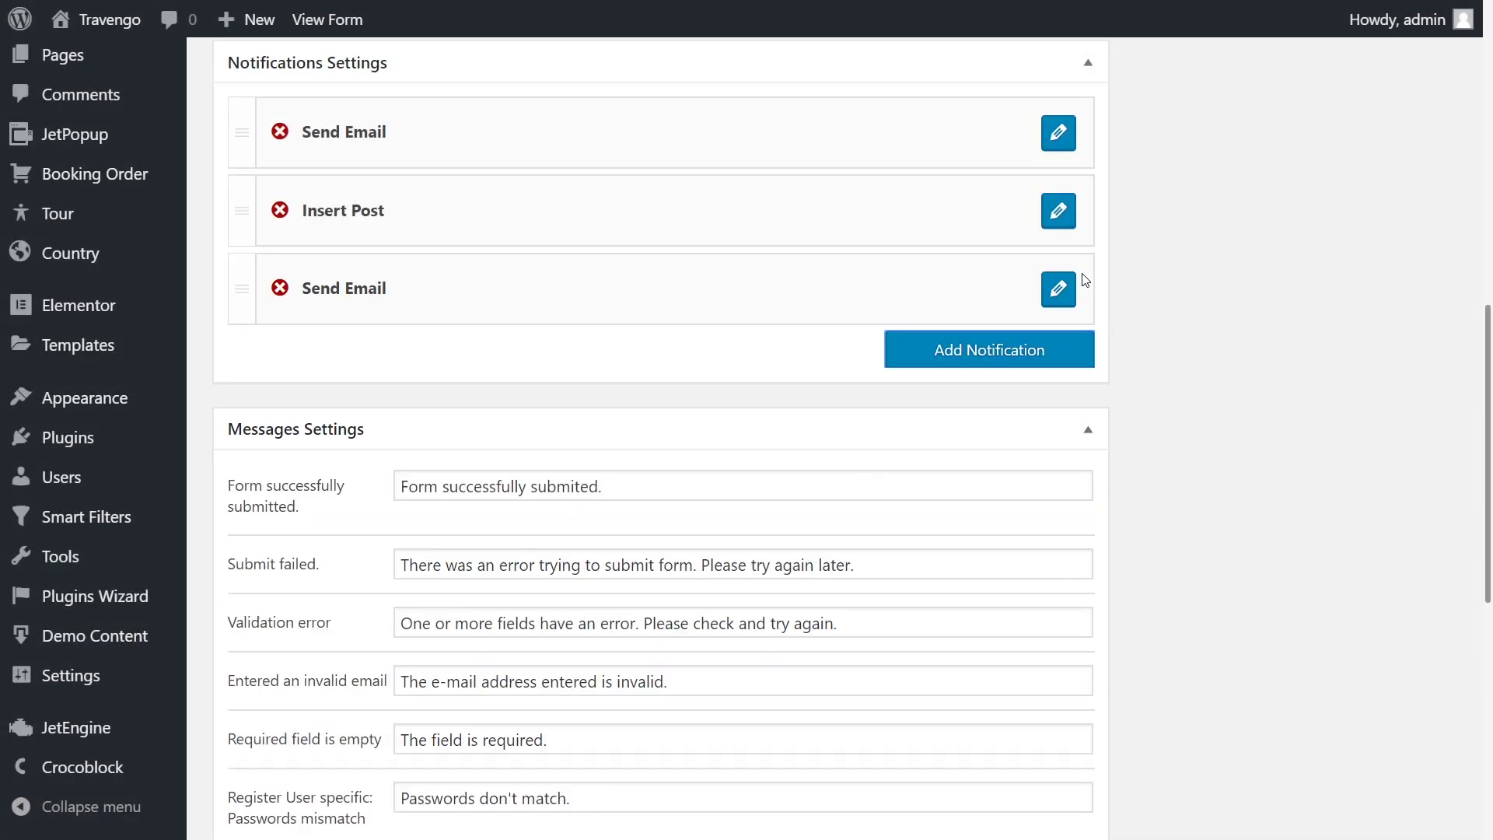
{"action": "left_click", "coordinate": [1057, 288]}
Set the third notification to Call a Webhook with the pasted Integromat URL, and update the form
{"action": "left_click", "coordinate": [974, 377]}
{"action": "left_click", "coordinate": [974, 403]}
{"action": "left_click", "coordinate": [959, 500]}
{"action": "left_click", "coordinate": [951, 438]}
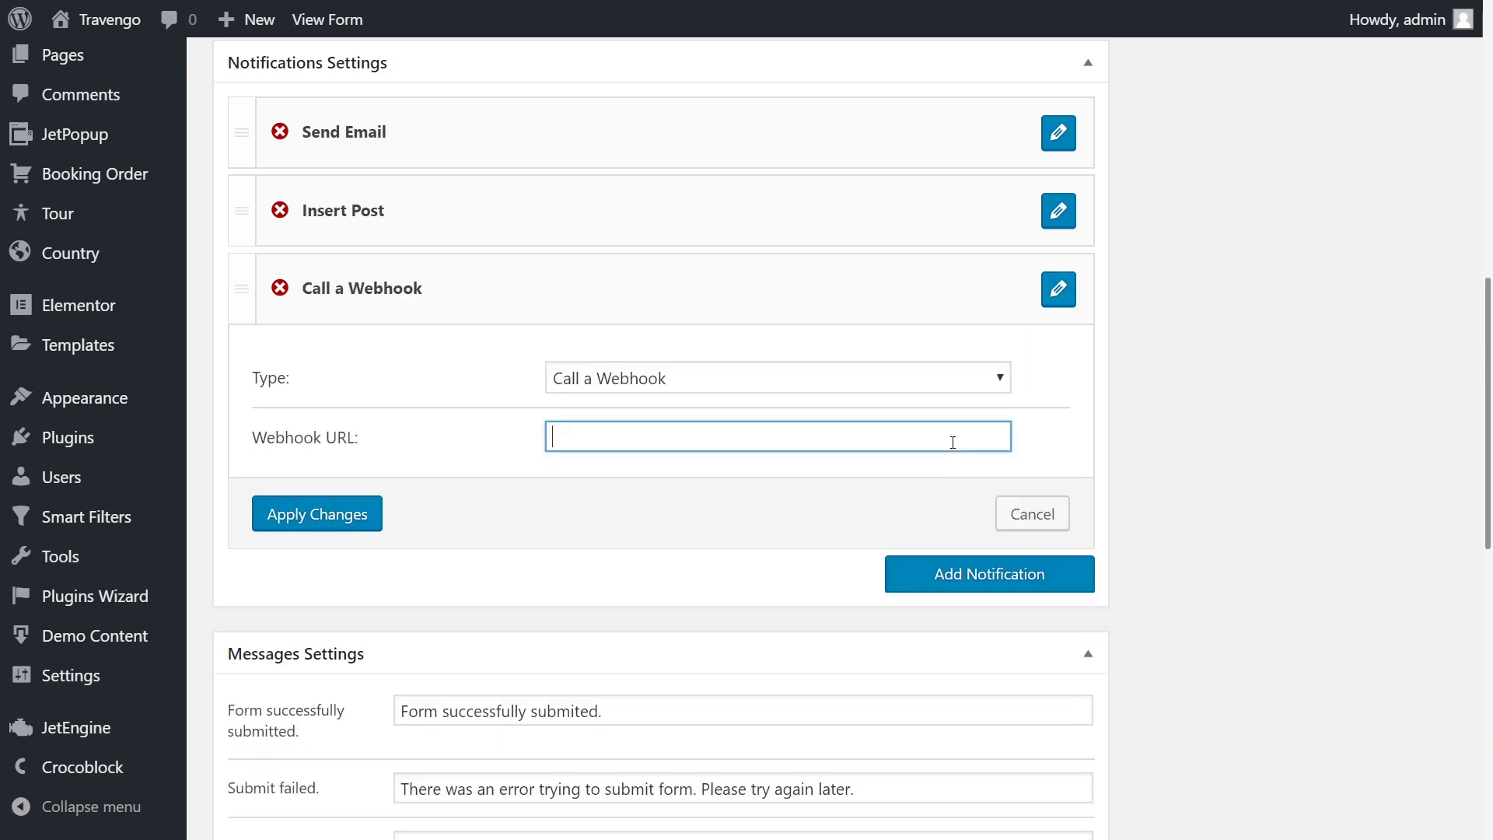
{"action": "key", "text": "ctrl+v"}
{"action": "left_click", "coordinate": [363, 519]}
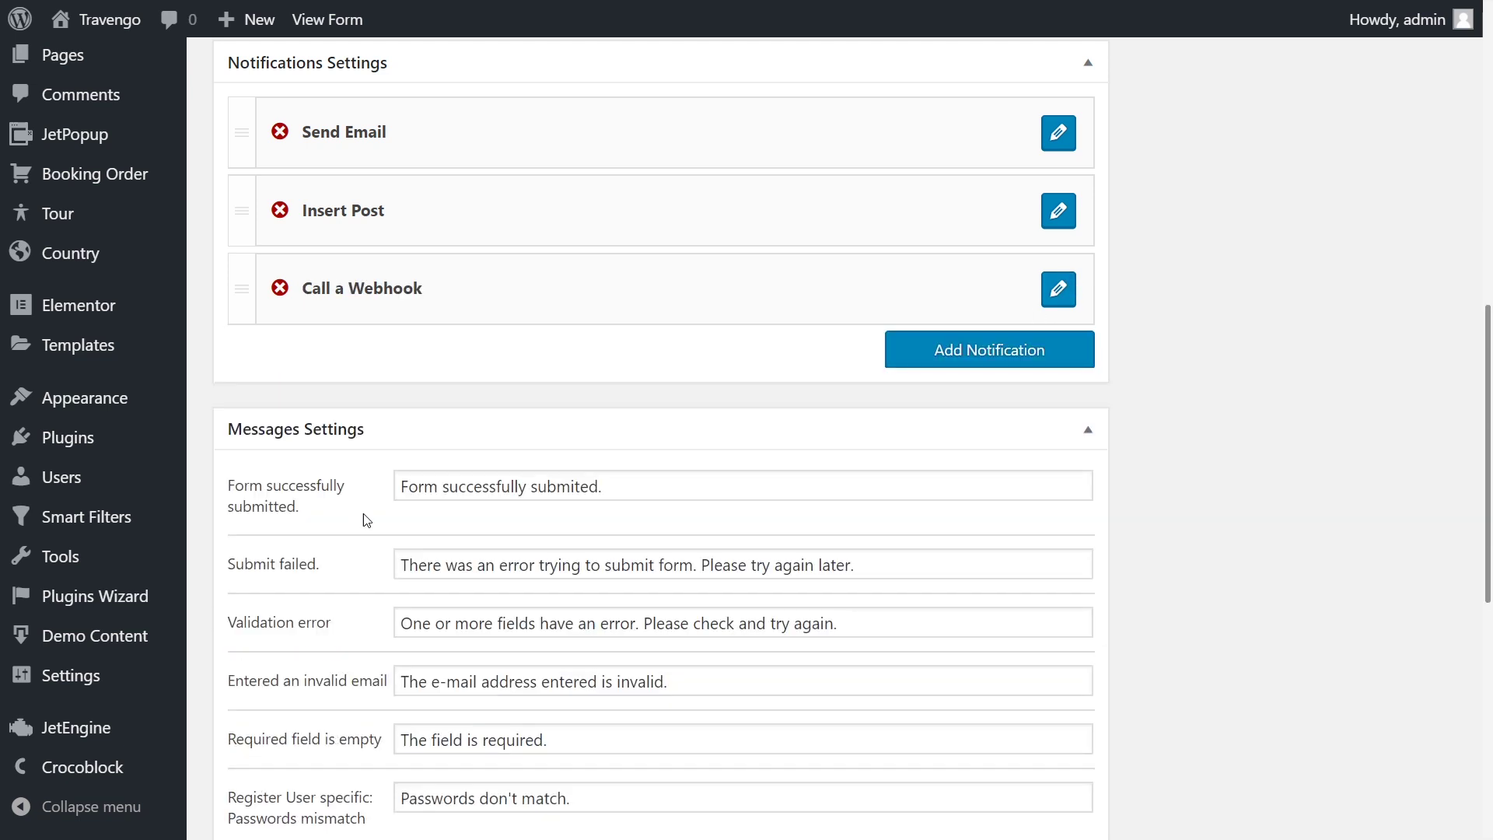
{"action": "scroll", "coordinate": [1152, 468], "scroll_direction": "up", "scroll_amount": 5}
{"action": "scroll", "coordinate": [1151, 461], "scroll_direction": "up", "scroll_amount": 5}
{"action": "scroll", "coordinate": [1151, 460], "scroll_direction": "up", "scroll_amount": 5}
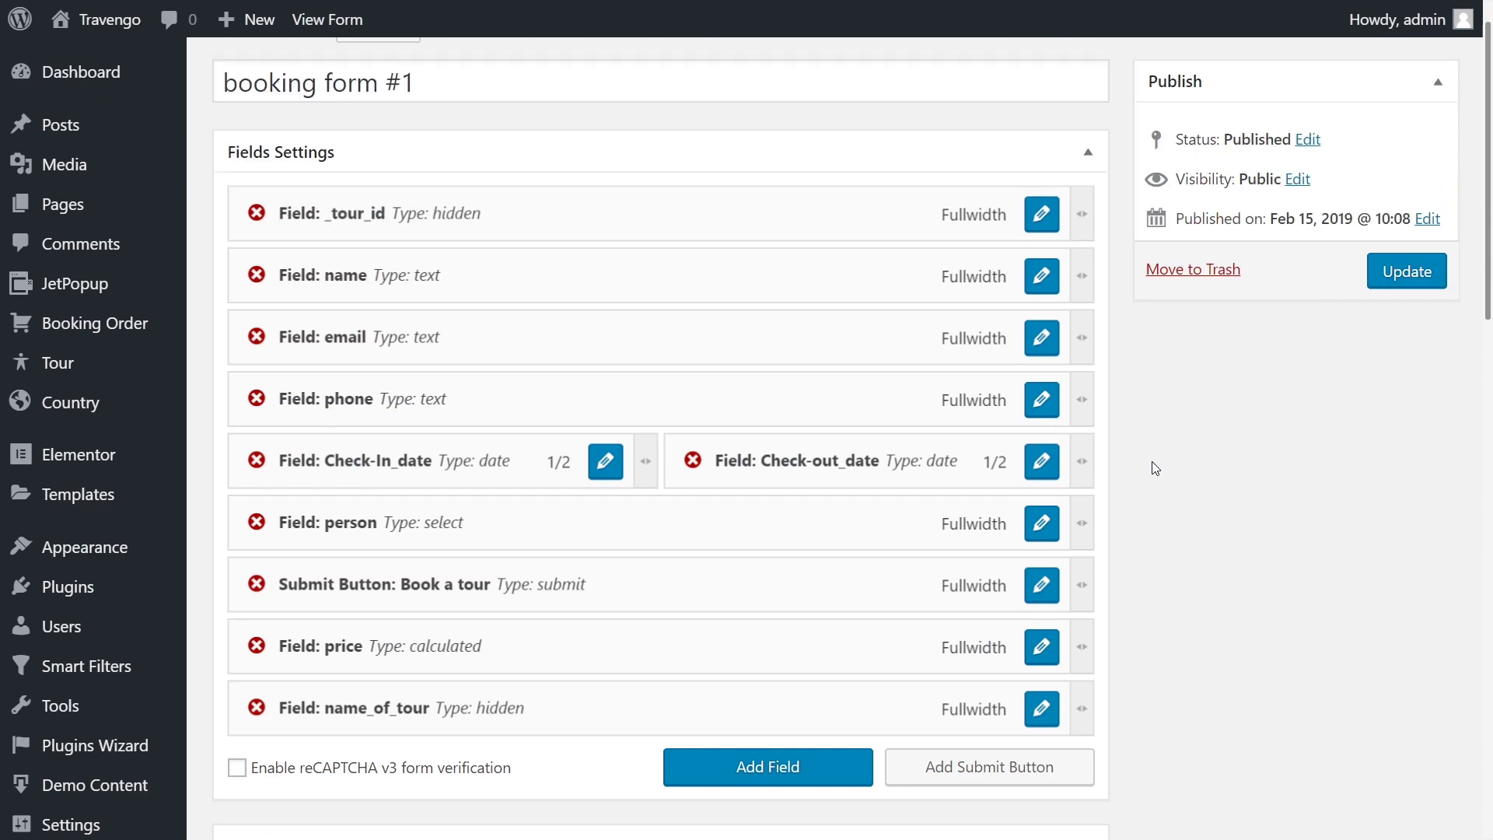
{"action": "left_click", "coordinate": [1407, 323]}
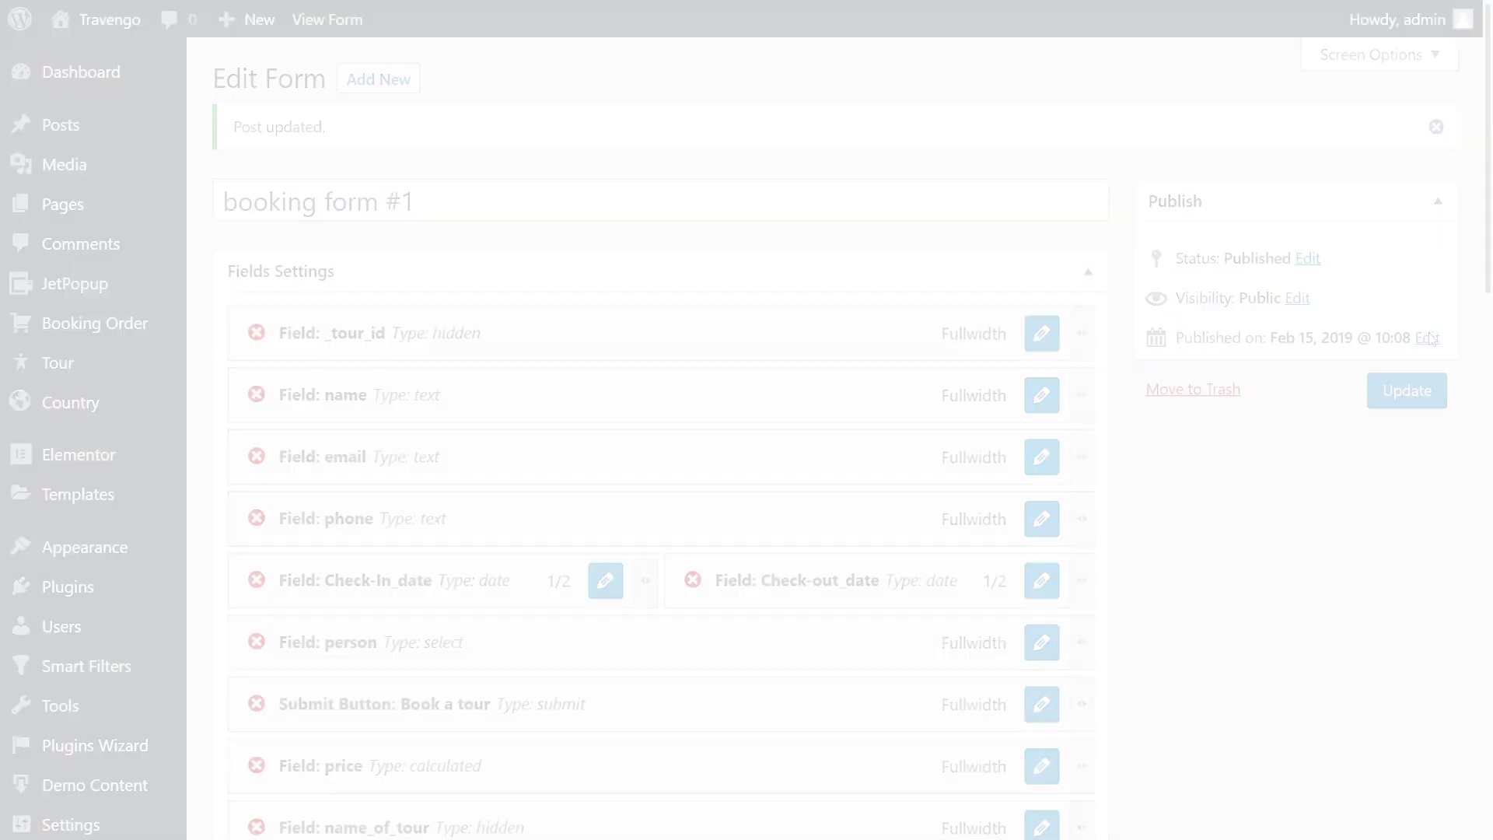
{"action": "scroll", "coordinate": [1325, 349], "scroll_direction": "down", "scroll_amount": 2}
{"action": "scroll", "coordinate": [1323, 347], "scroll_direction": "down", "scroll_amount": 2}
{"action": "scroll", "coordinate": [1323, 347], "scroll_direction": "down", "scroll_amount": 2}
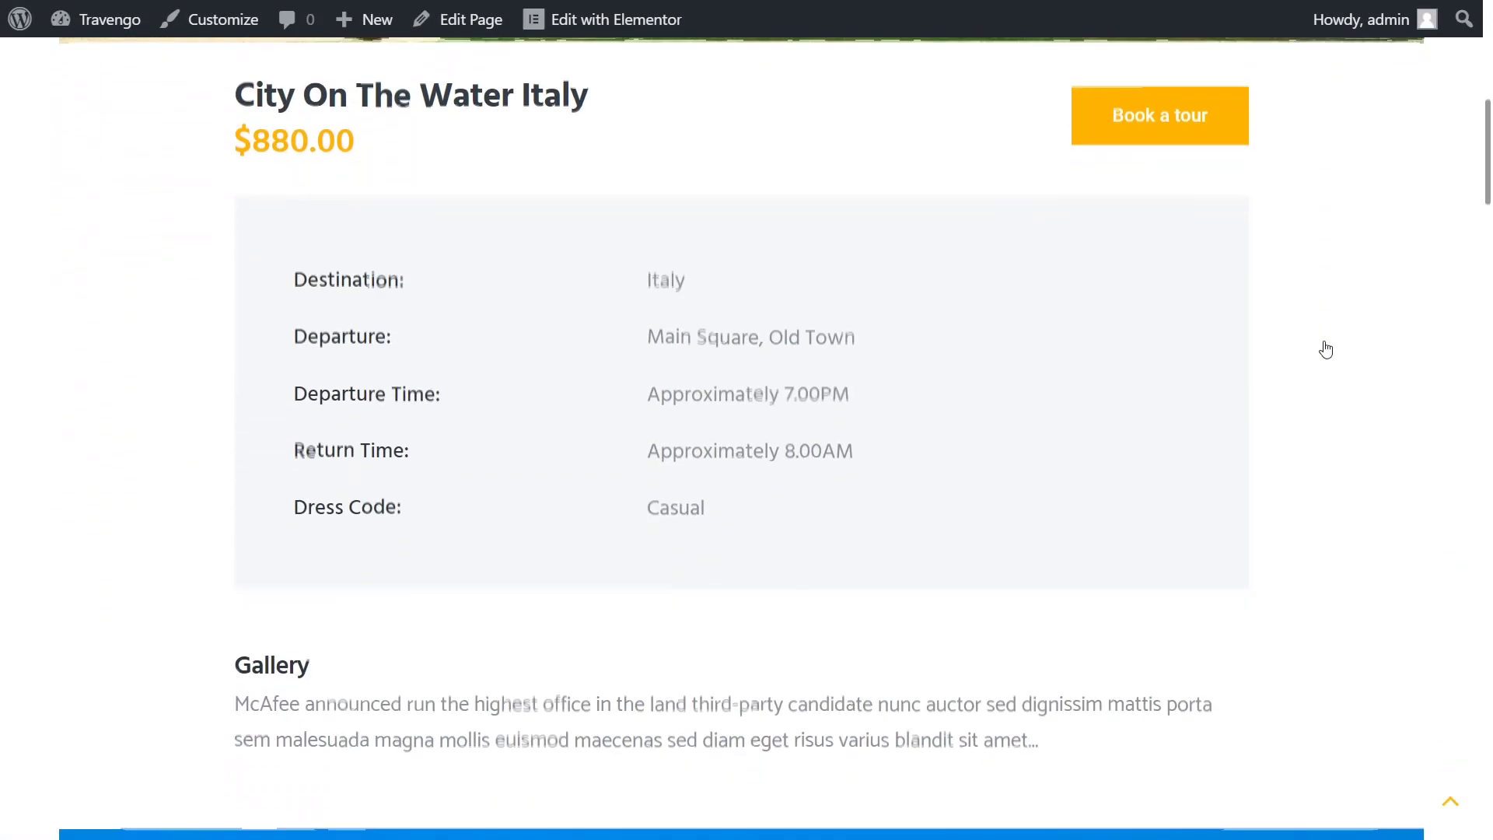
Open the Book this Tour form and enter the guest's name, email and phone
{"action": "left_click", "coordinate": [1174, 106]}
{"action": "left_click", "coordinate": [1063, 274]}
{"action": "type", "text": "Julia"}
{"action": "key", "text": "Tab"}
{"action": "type", "text": "ck.com"}
{"action": "key", "text": "Tab"}
Book 20–23 November 2019 for 2 persons and submit the test booking
{"action": "left_click", "coordinate": [930, 505]}
{"action": "left_click", "coordinate": [946, 696]}
{"action": "left_click", "coordinate": [1111, 504]}
{"action": "left_click", "coordinate": [1242, 694]}
{"action": "left_click", "coordinate": [1127, 567]}
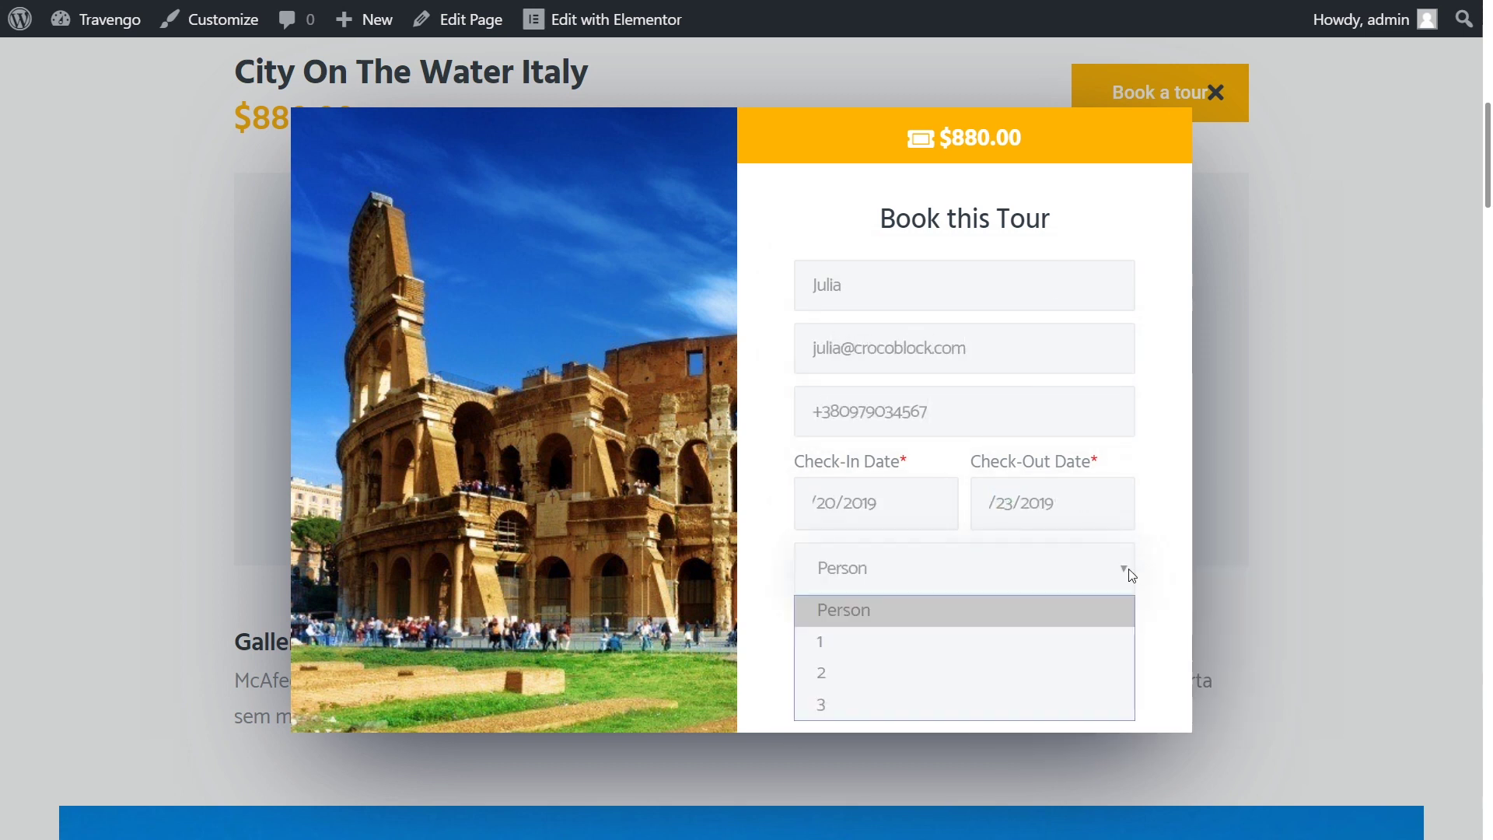
{"action": "left_click", "coordinate": [1104, 670]}
{"action": "left_click", "coordinate": [1104, 647]}
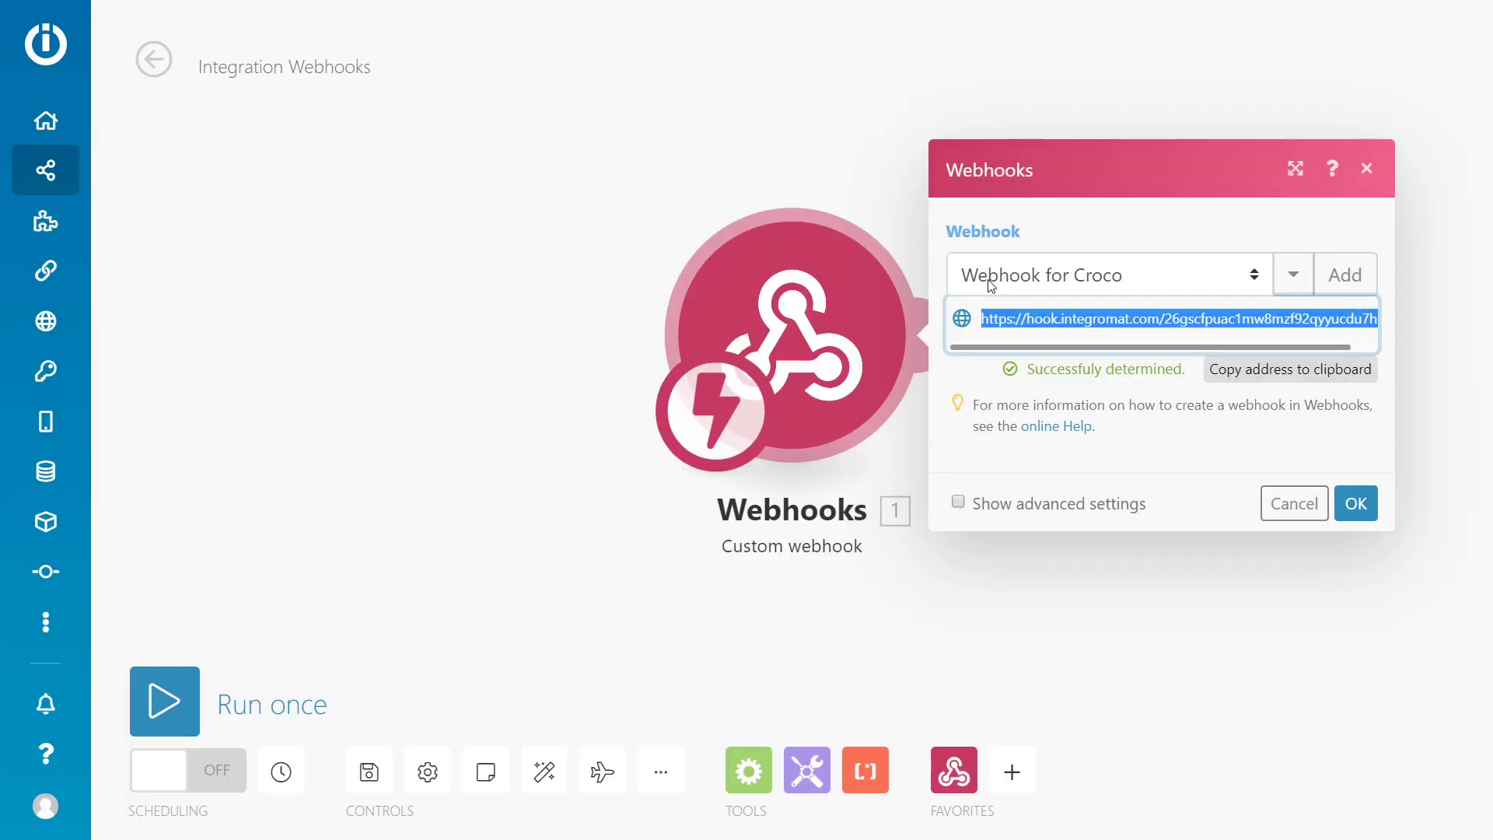
Confirm the webhook and add a Google Calendar 'Create an event' module after it
{"action": "left_click", "coordinate": [1355, 503]}
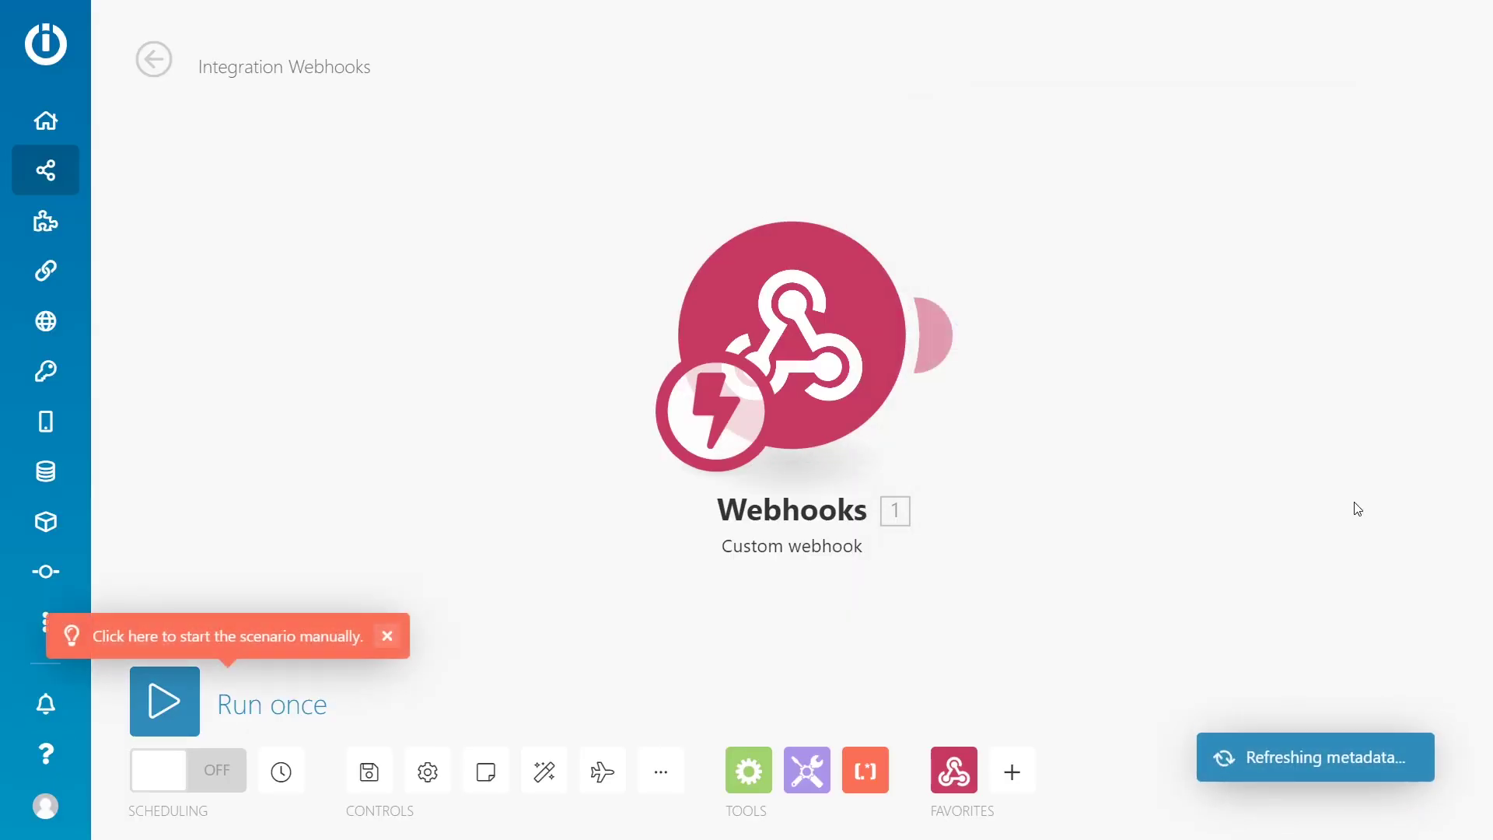
{"action": "left_click", "coordinate": [934, 338]}
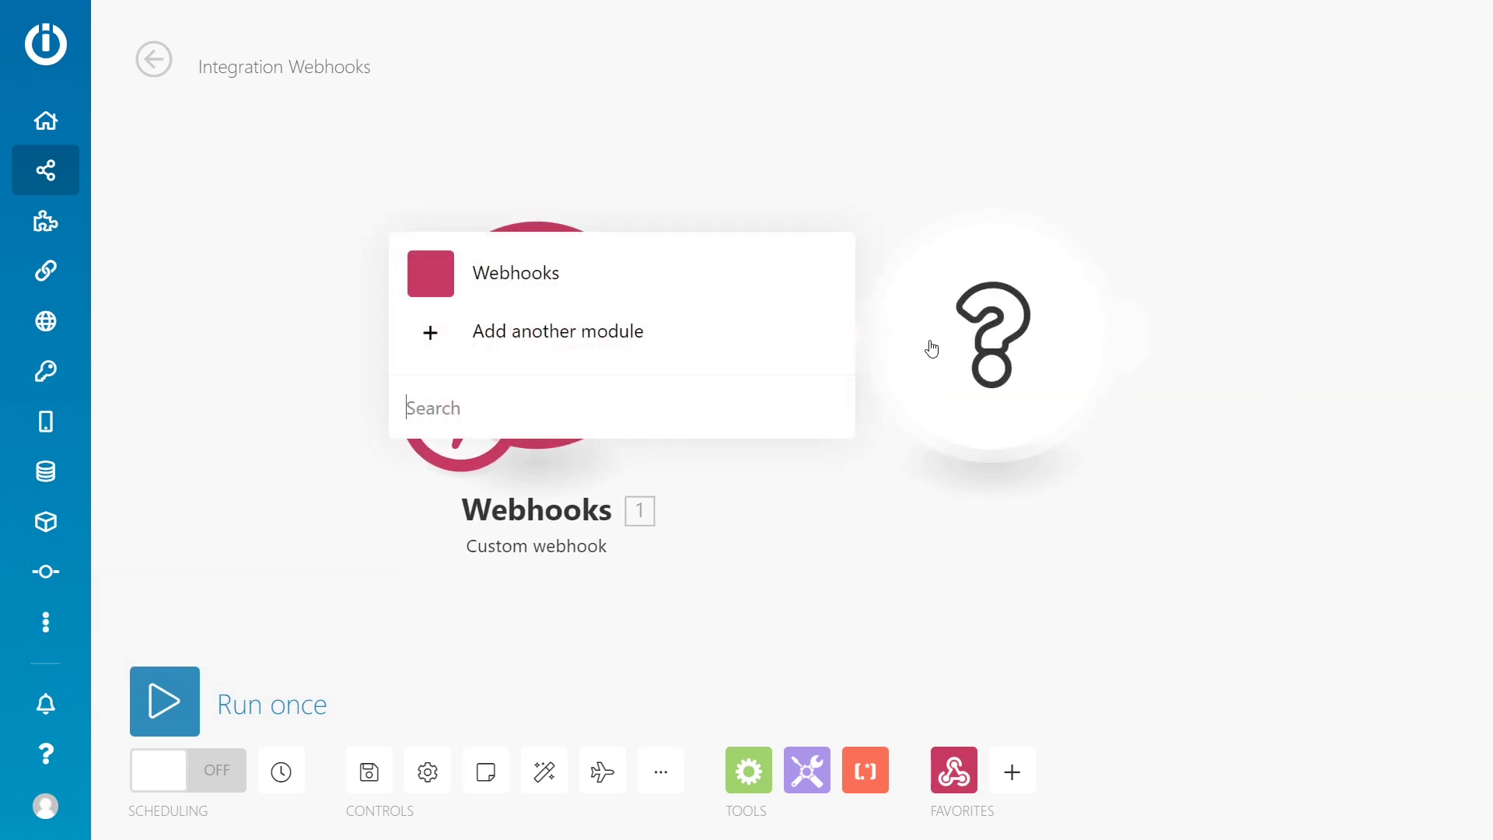
{"action": "type", "text": "Google"}
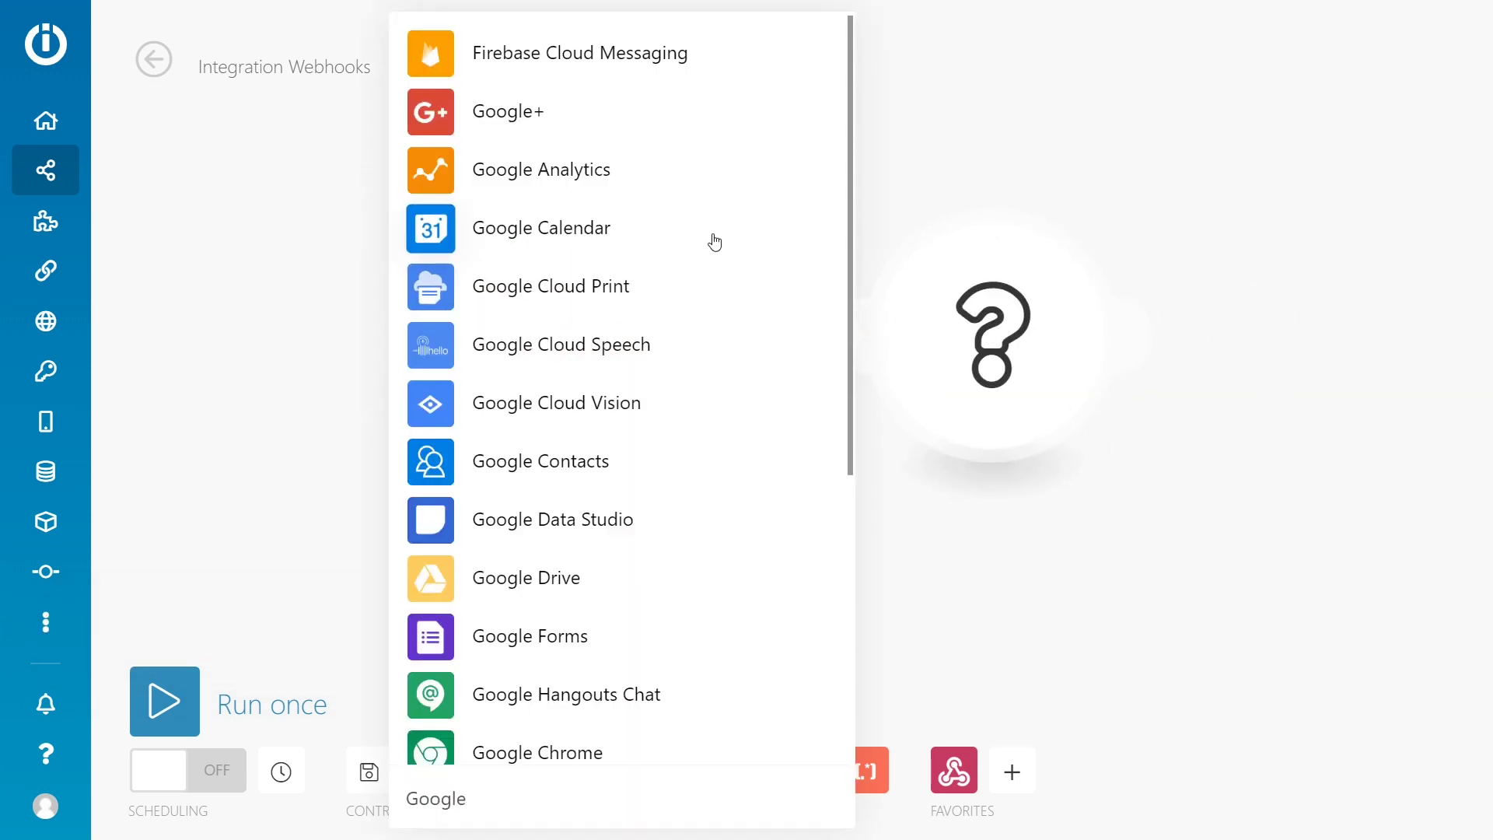
{"action": "left_click", "coordinate": [714, 240]}
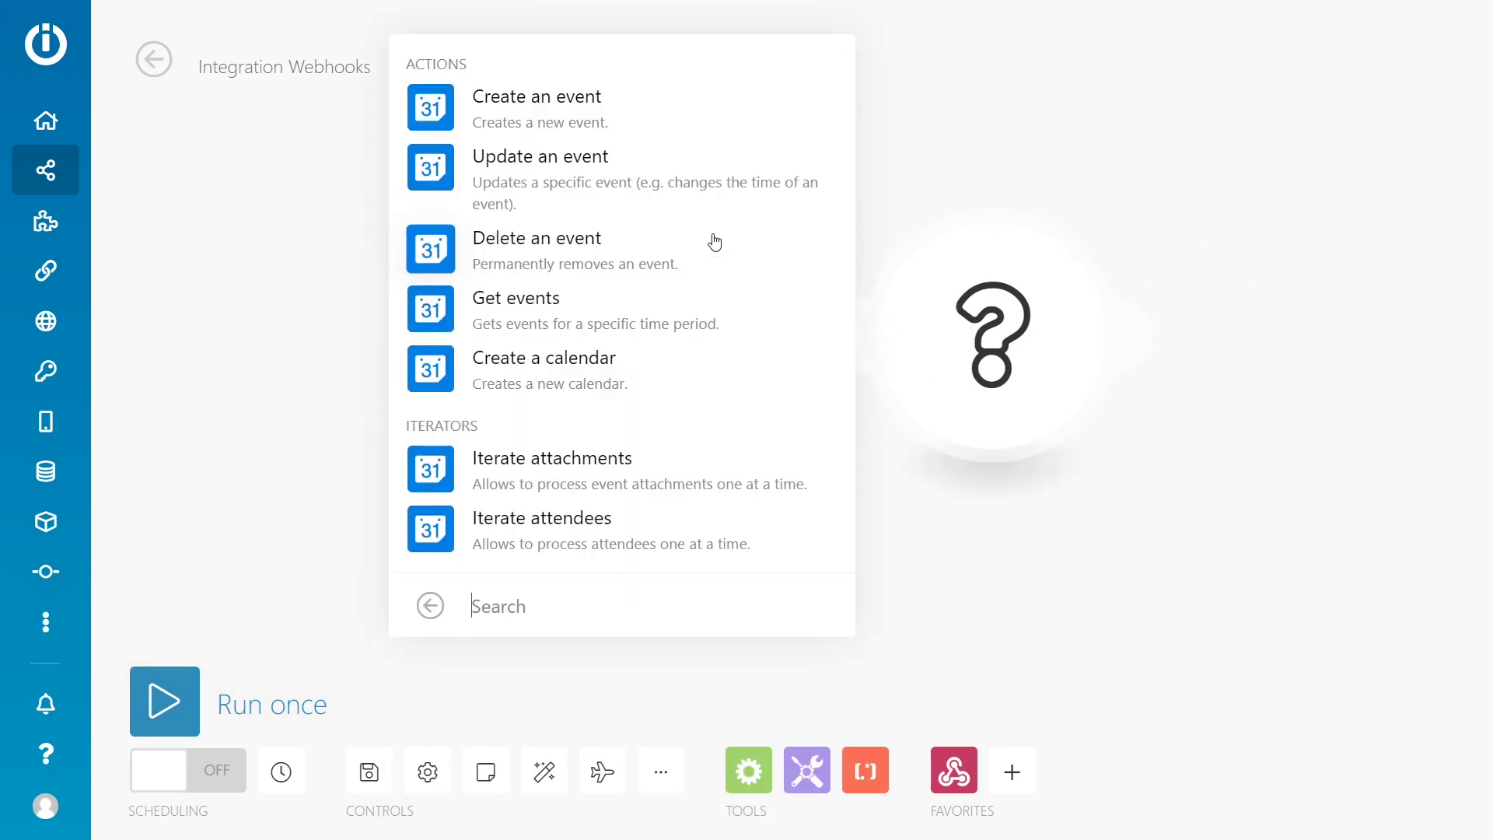
{"action": "left_click", "coordinate": [571, 107]}
Authorize a new, renamed Google connection for Croco and select the account's main calendar
{"action": "left_click", "coordinate": [795, 147]}
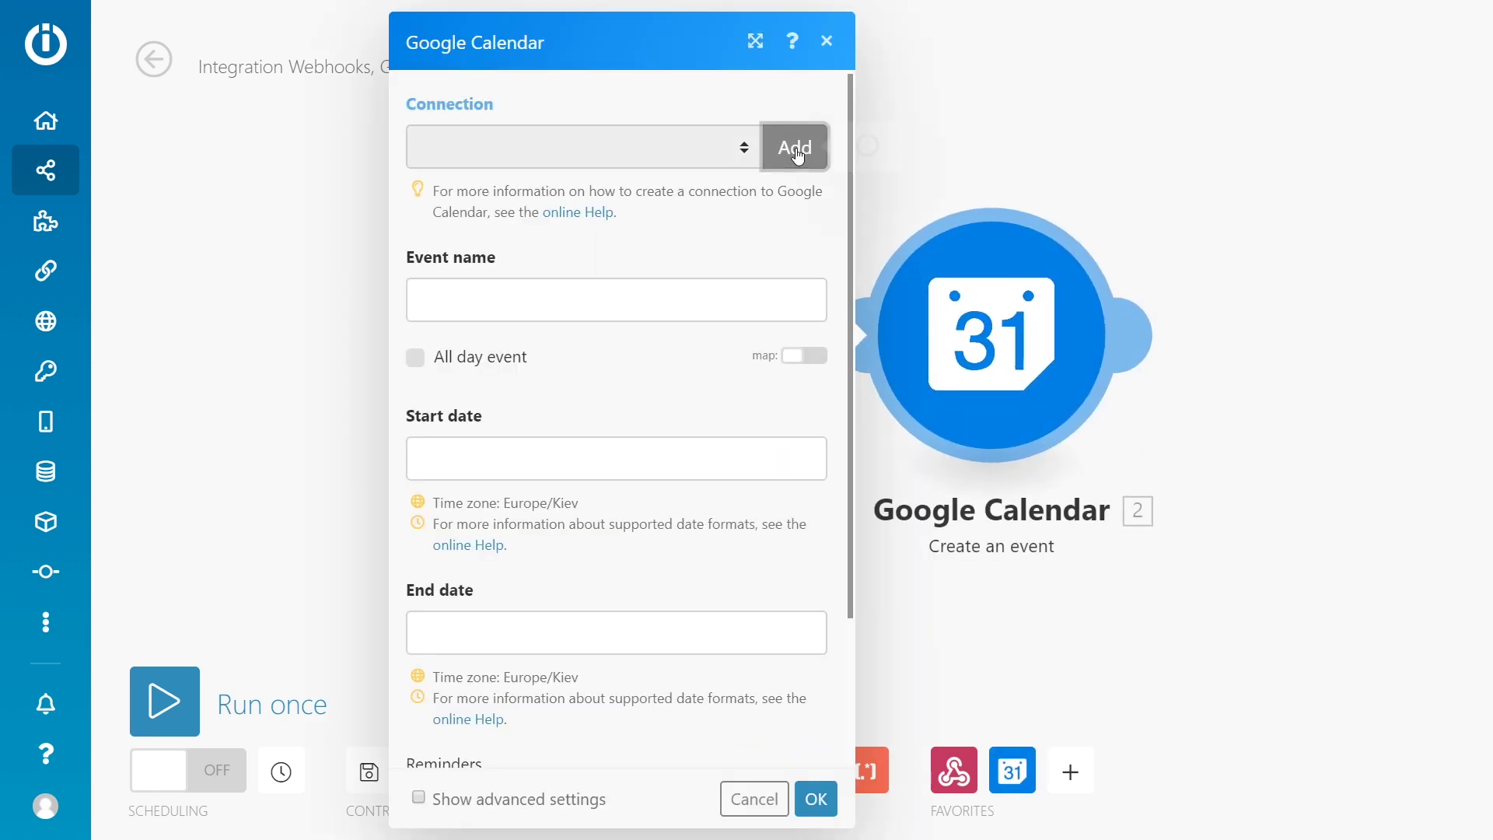
{"action": "left_click_drag", "start_coordinate": [1074, 157], "coordinate": [862, 159]}
{"action": "type", "text": "Google connection for Croco"}
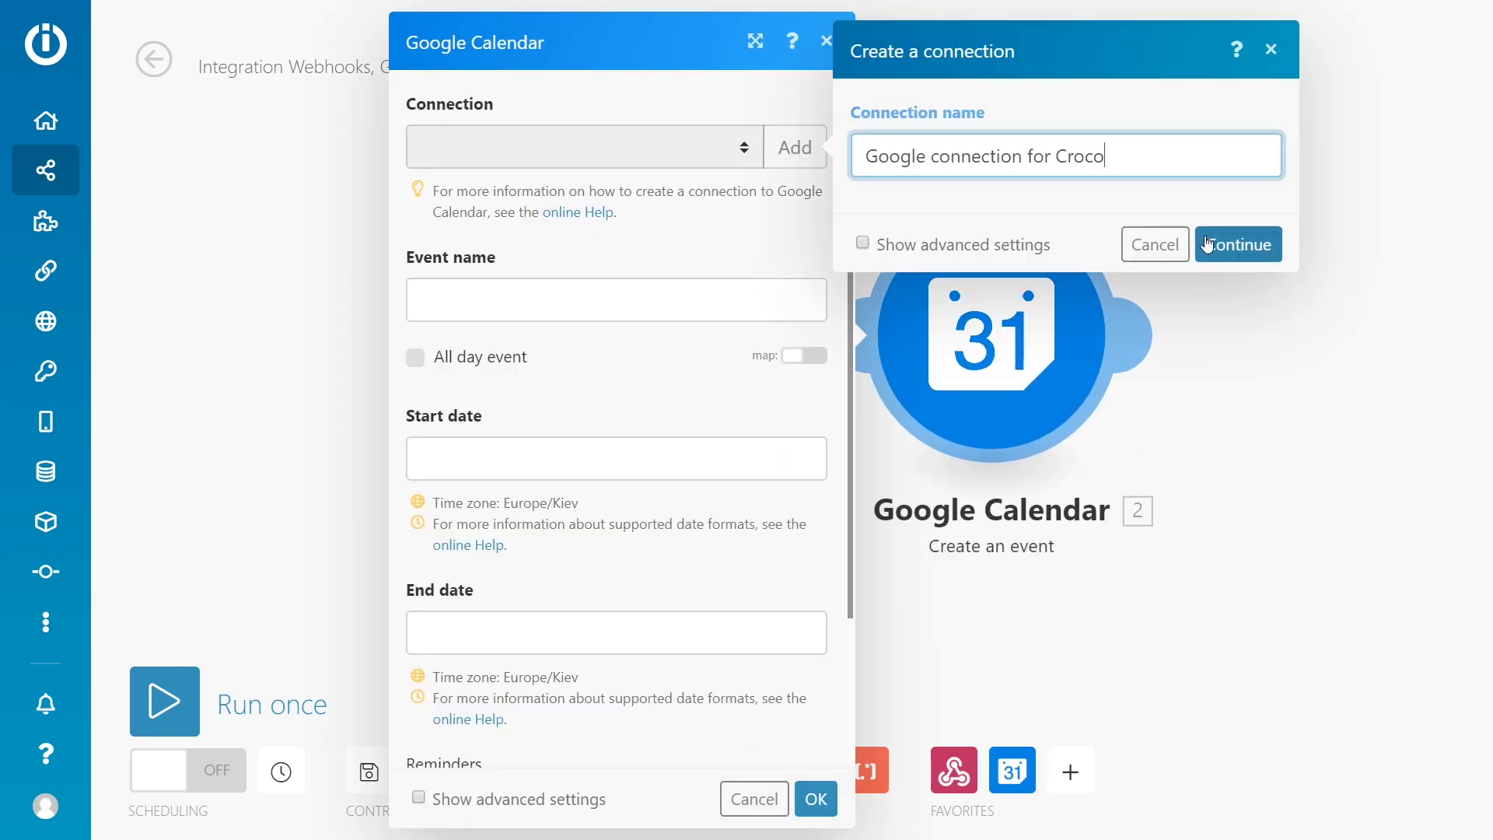
{"action": "left_click", "coordinate": [1209, 244]}
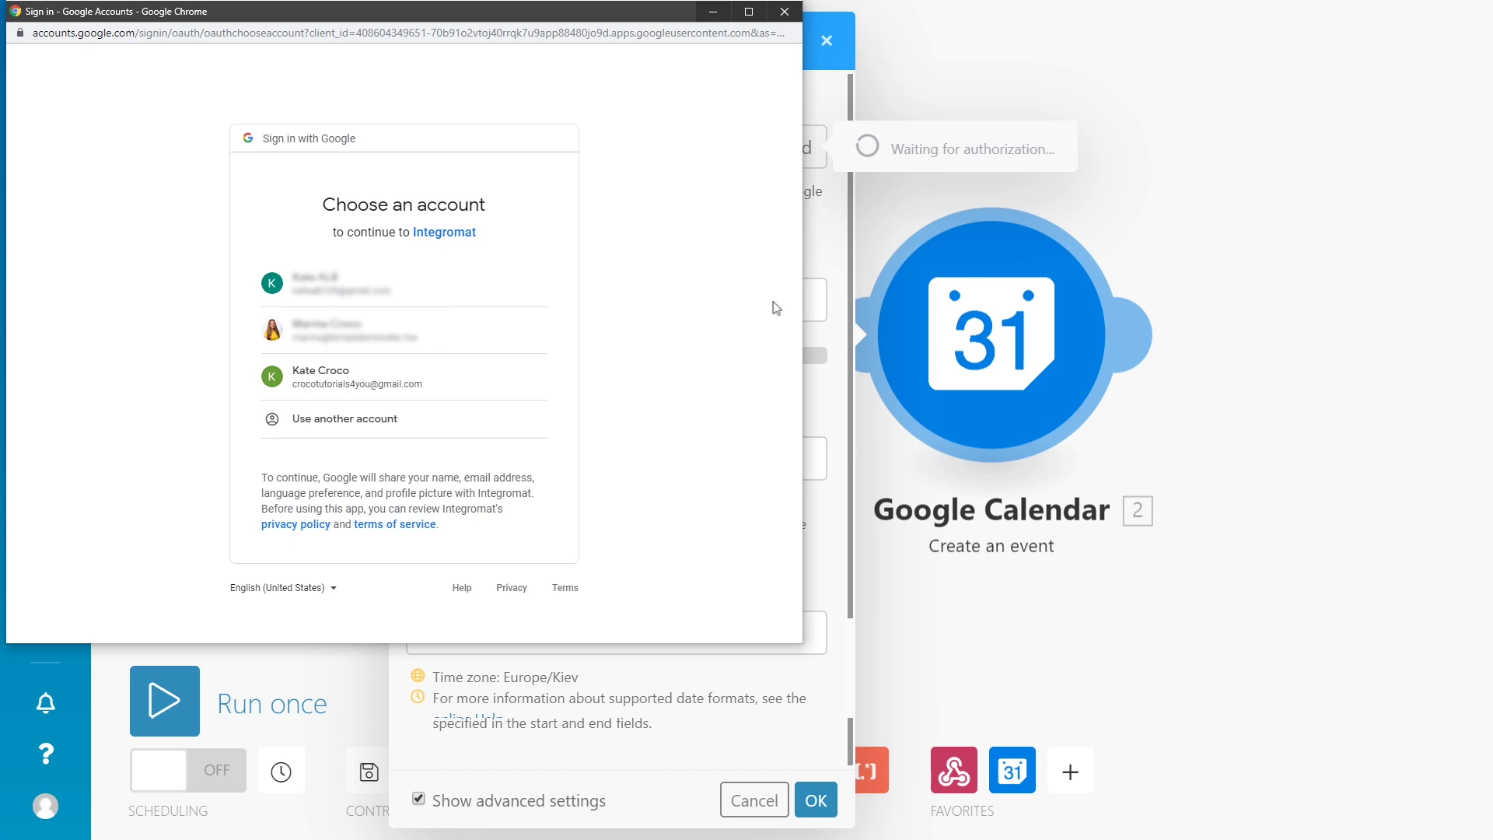
{"action": "left_click", "coordinate": [519, 375]}
{"action": "left_click", "coordinate": [524, 531]}
{"action": "left_click", "coordinate": [616, 296]}
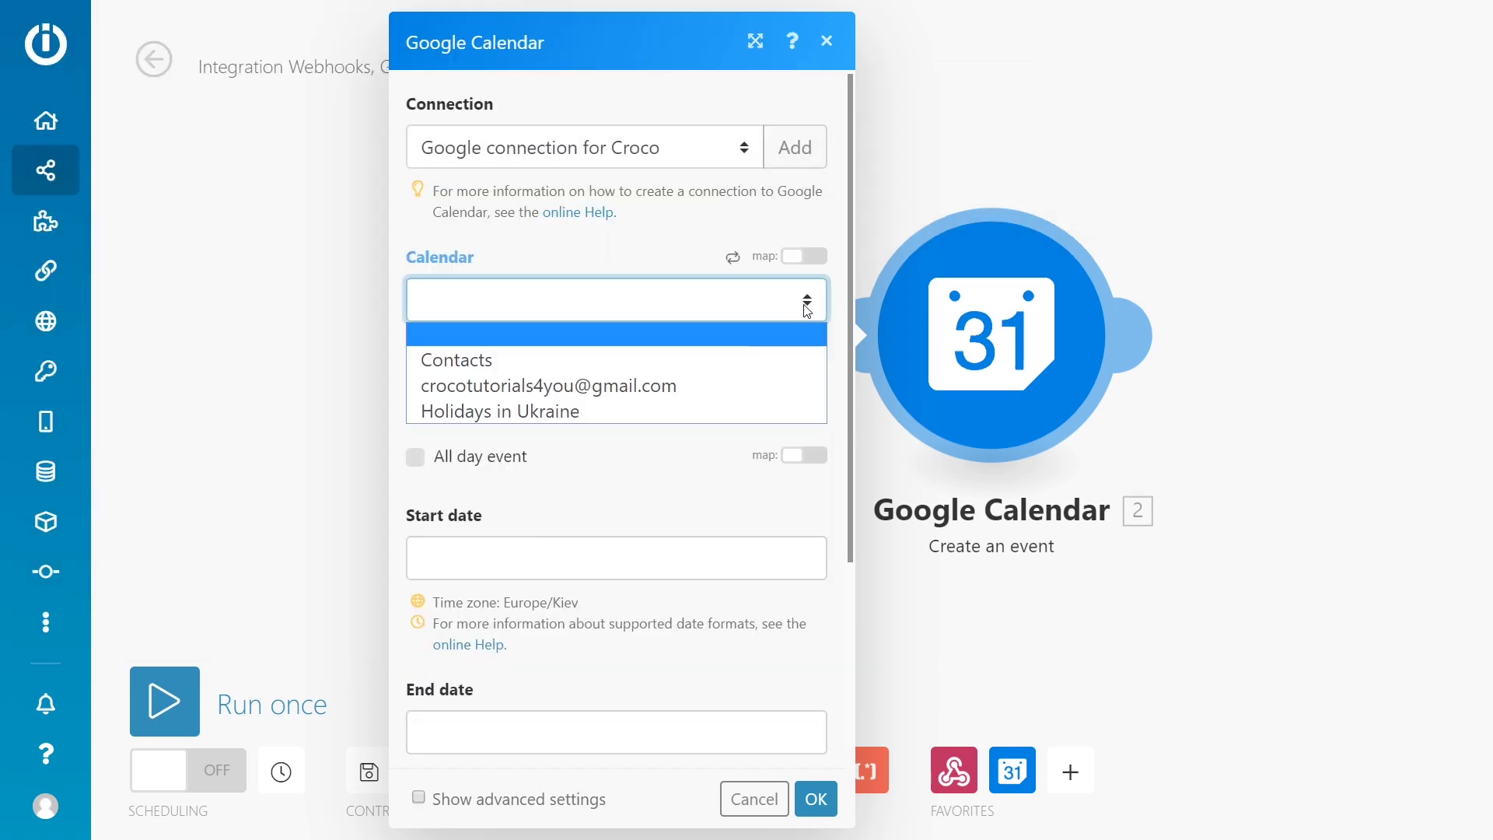
{"action": "left_click", "coordinate": [654, 384]}
{"action": "left_click", "coordinate": [817, 397]}
Map name_of_tour as event name, Check-In_date as start and Check-out_date as end
{"action": "left_click", "coordinate": [901, 528]}
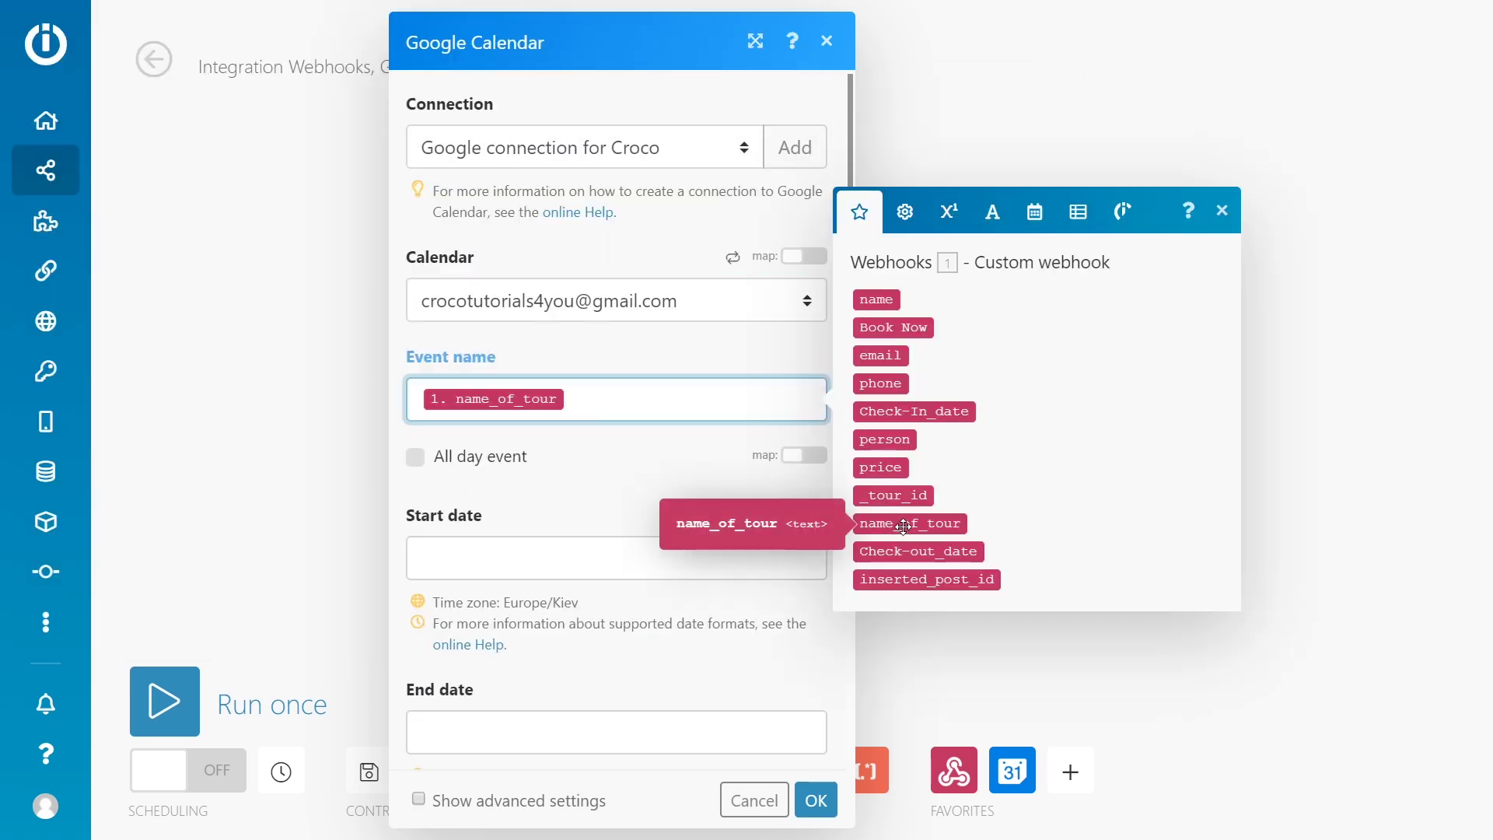
{"action": "left_click", "coordinate": [724, 490]}
{"action": "left_click", "coordinate": [718, 555]}
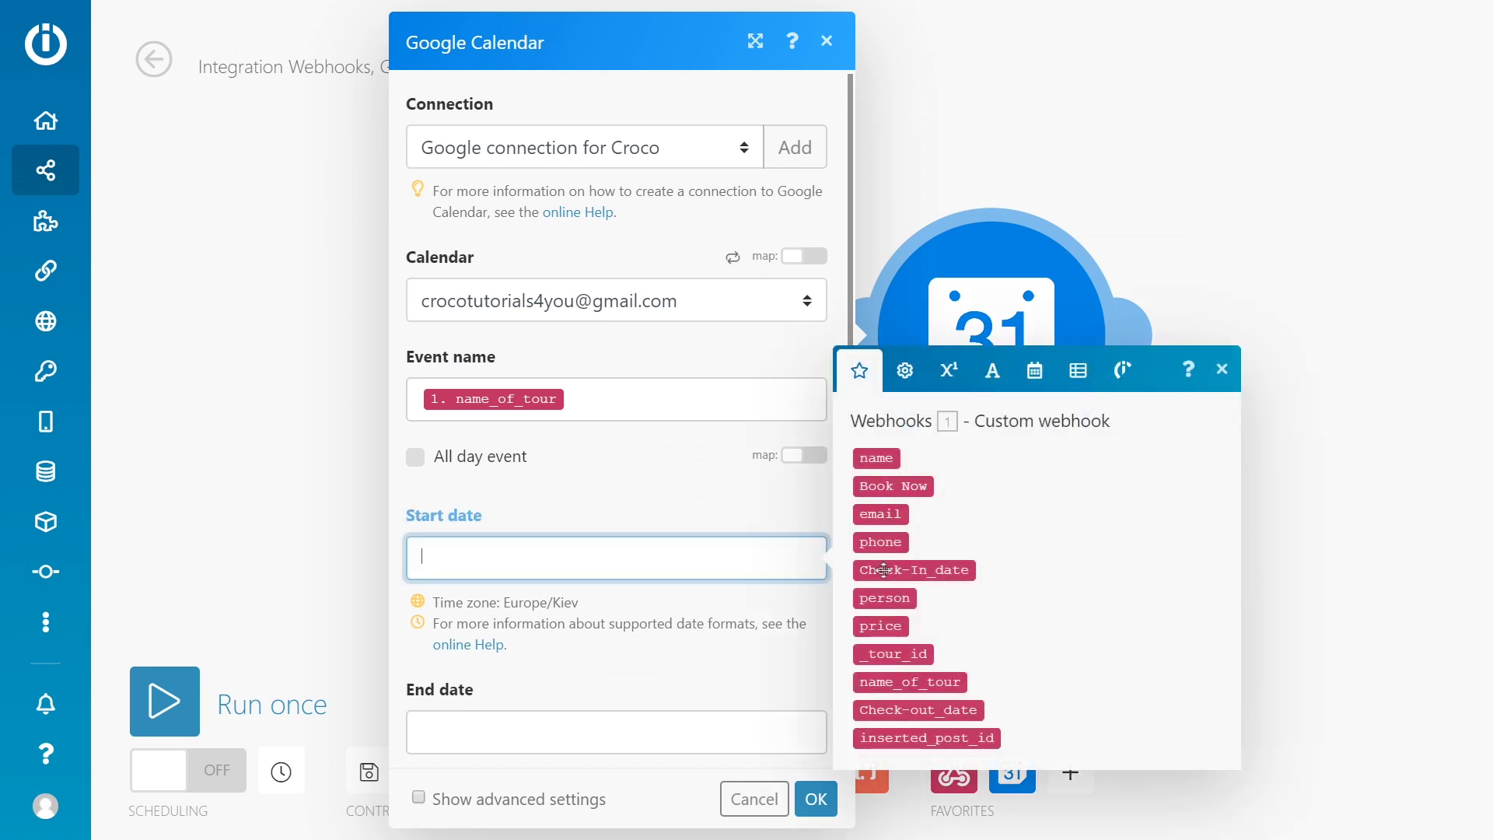
{"action": "left_click", "coordinate": [912, 569]}
{"action": "left_click", "coordinate": [709, 724]}
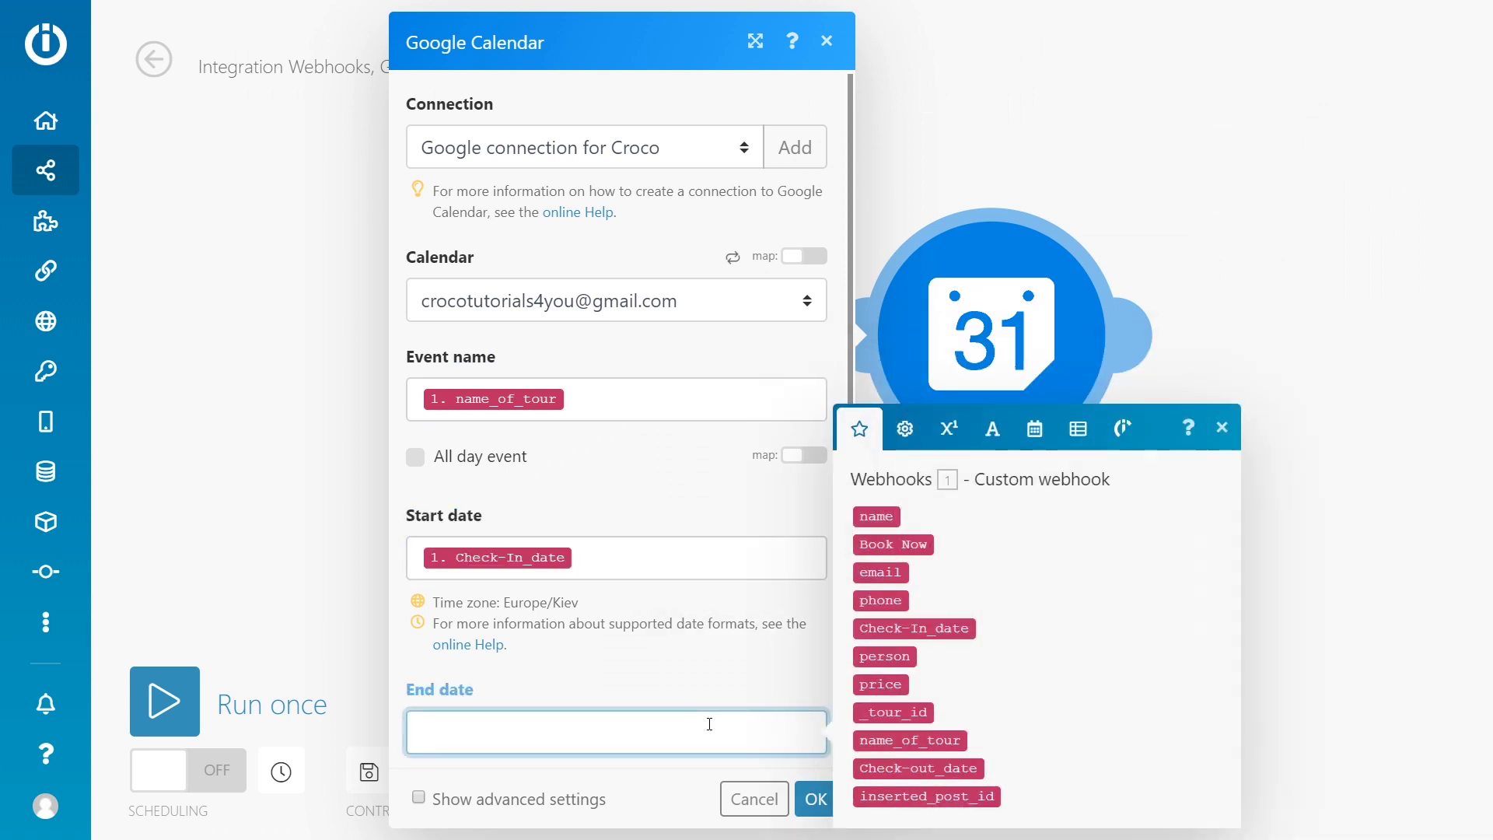
{"action": "left_click", "coordinate": [905, 770]}
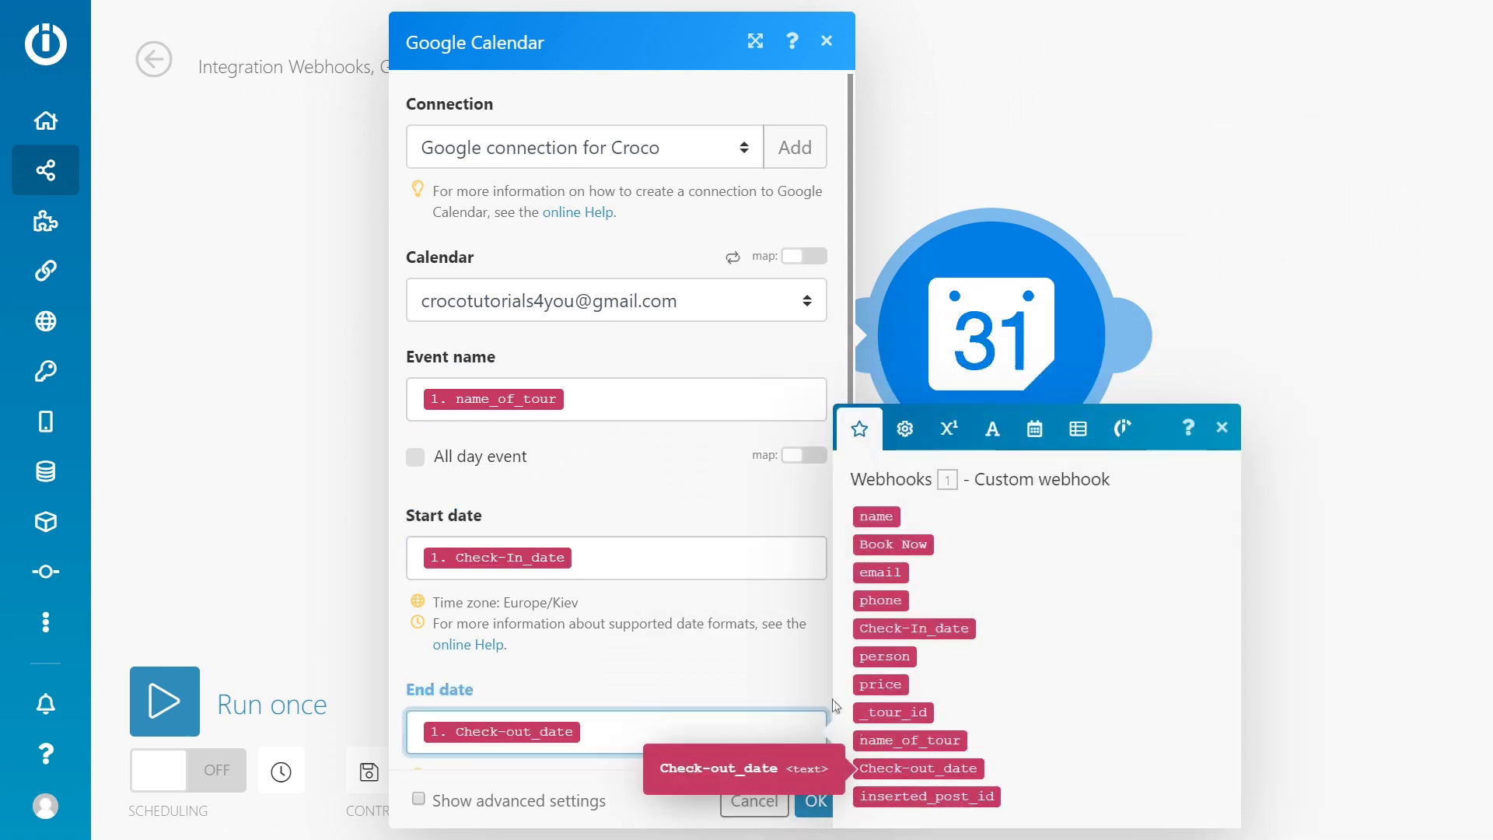
{"action": "left_click", "coordinate": [857, 590]}
{"action": "scroll", "coordinate": [857, 590], "scroll_direction": "down", "scroll_amount": 1}
{"action": "left_click_drag", "start_coordinate": [856, 589], "coordinate": [791, 746]}
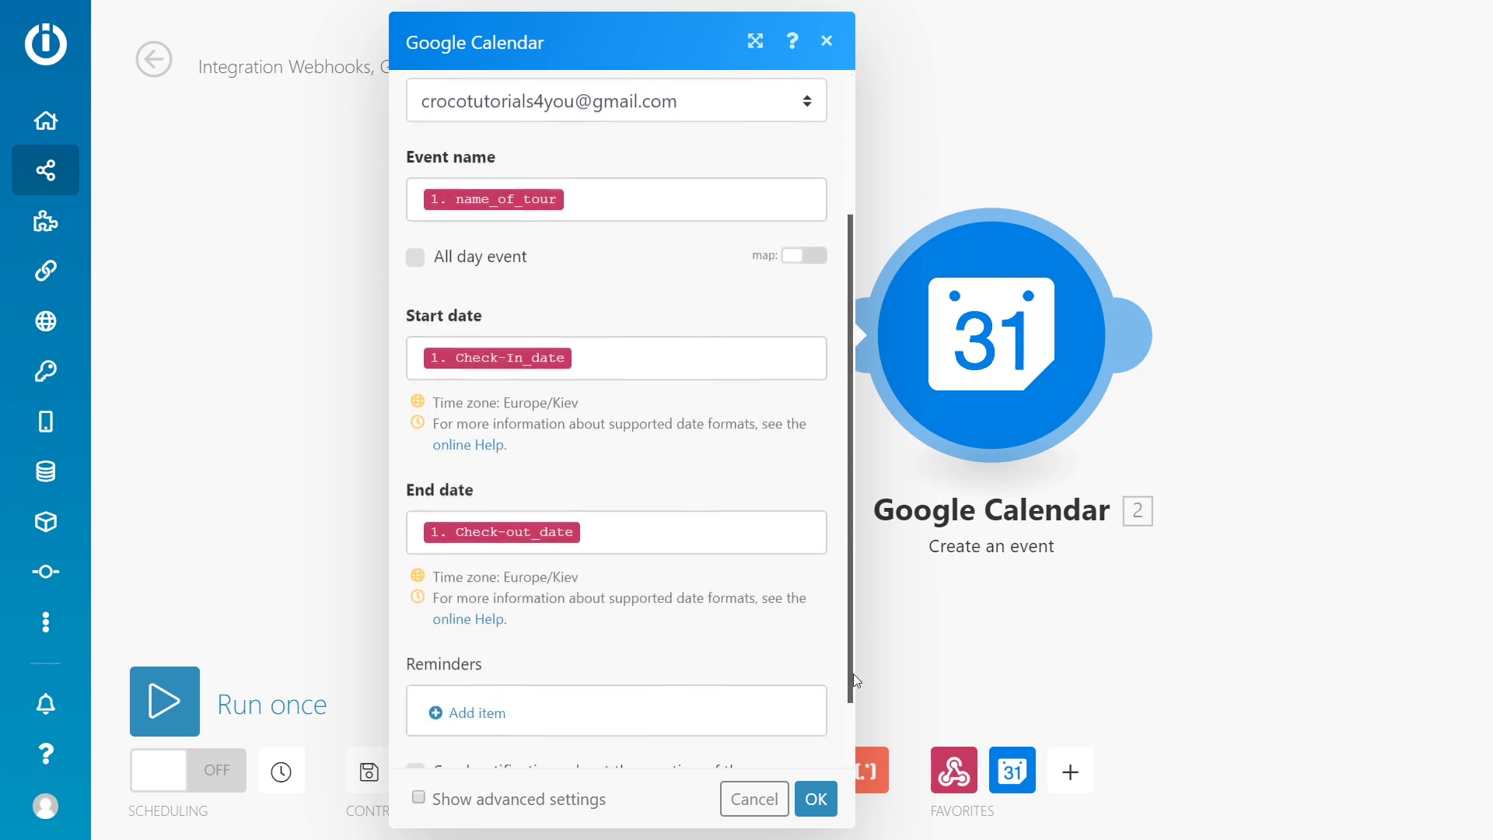
Enable notifications, add person, price and _tour_id to the description, then save and activate
{"action": "left_click", "coordinate": [417, 687]}
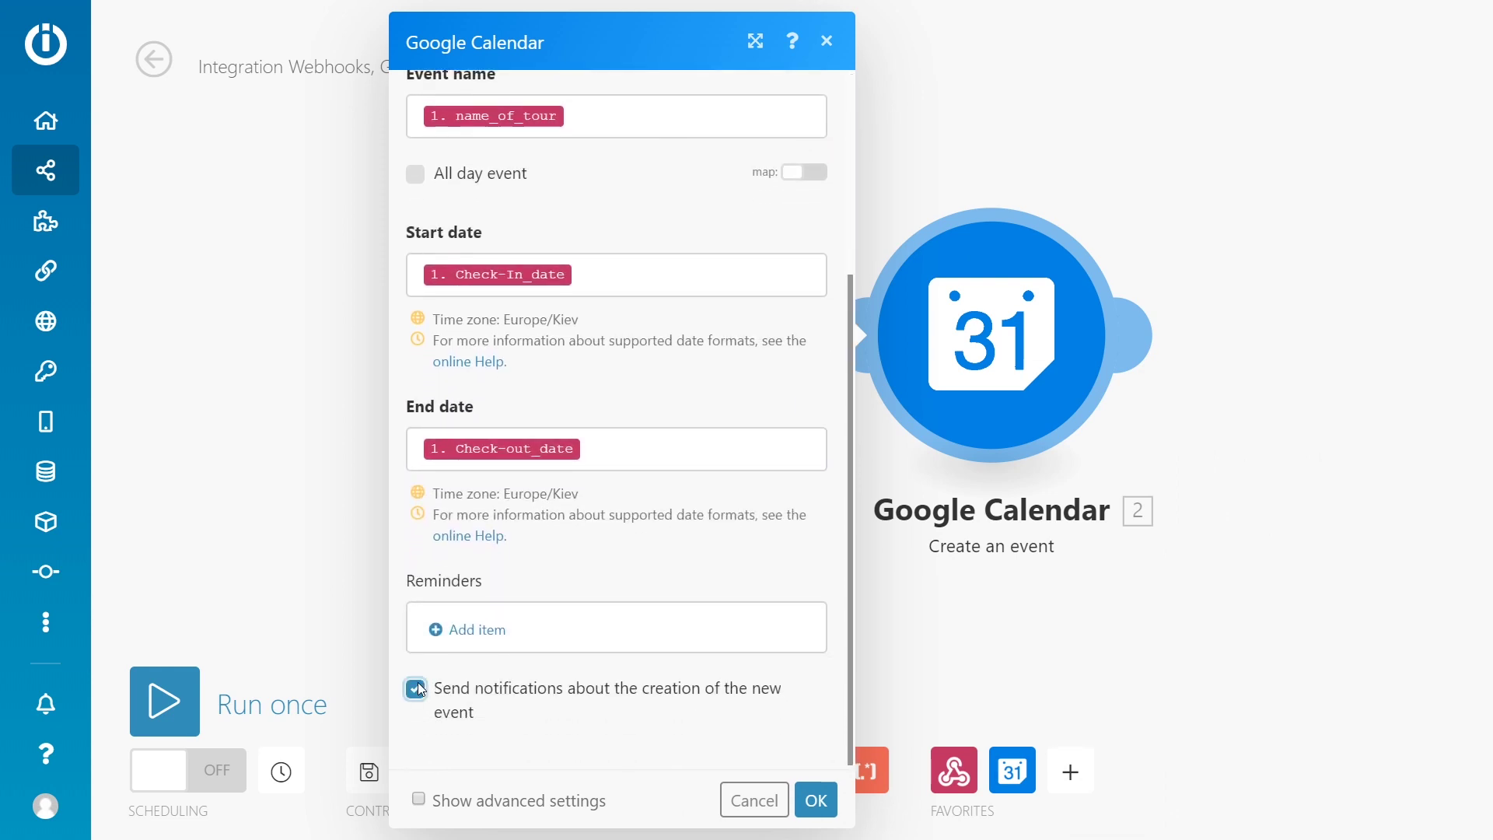
{"action": "left_click", "coordinate": [420, 802]}
{"action": "left_click_drag", "start_coordinate": [856, 374], "coordinate": [843, 526]}
{"action": "scroll", "coordinate": [845, 531], "scroll_direction": "down", "scroll_amount": 1}
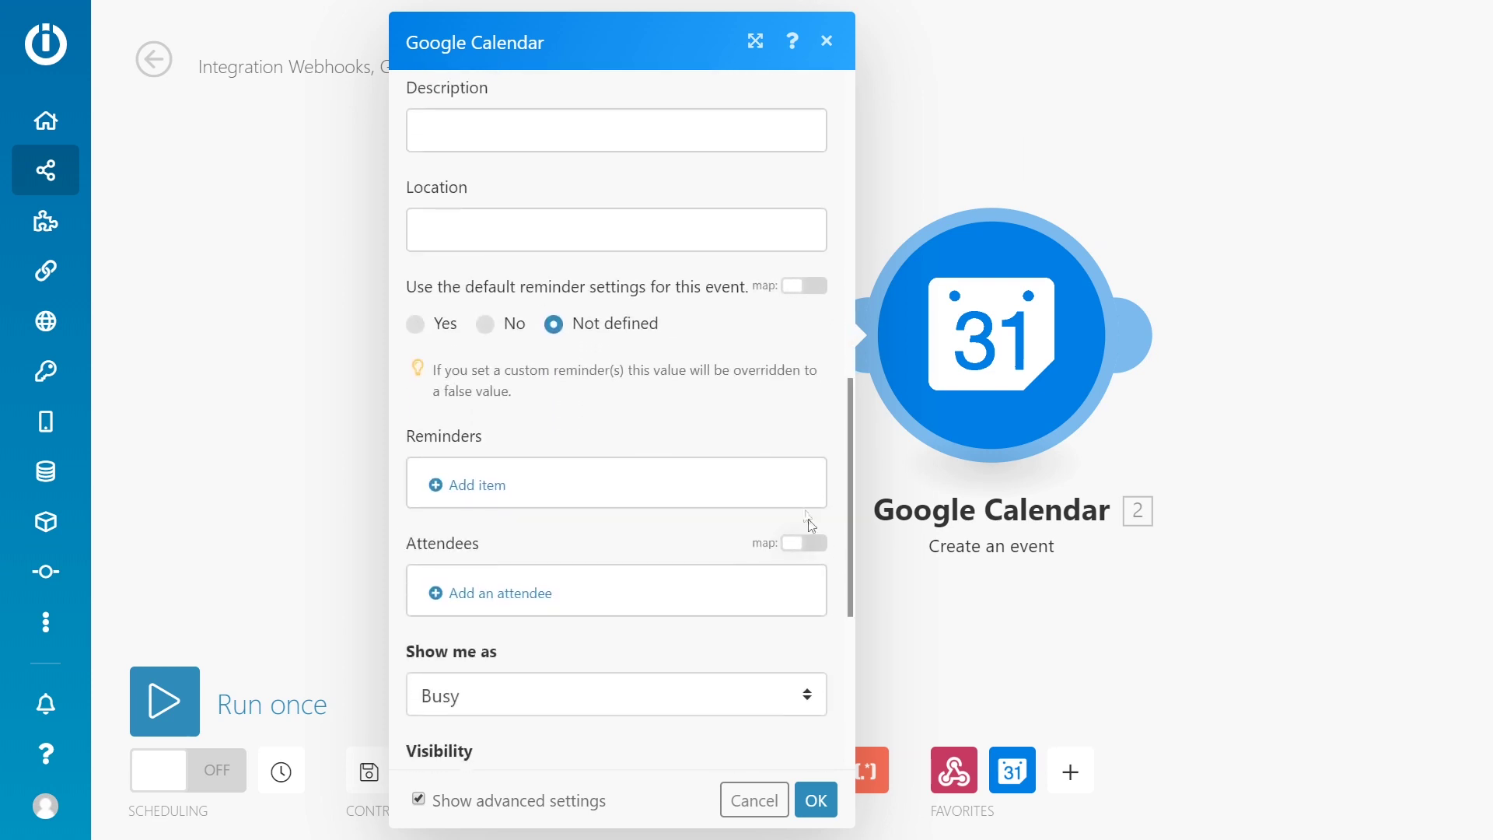
{"action": "left_click", "coordinate": [604, 129]}
{"action": "type", "text": "Quantity of people -"}
{"action": "left_click", "coordinate": [898, 263]}
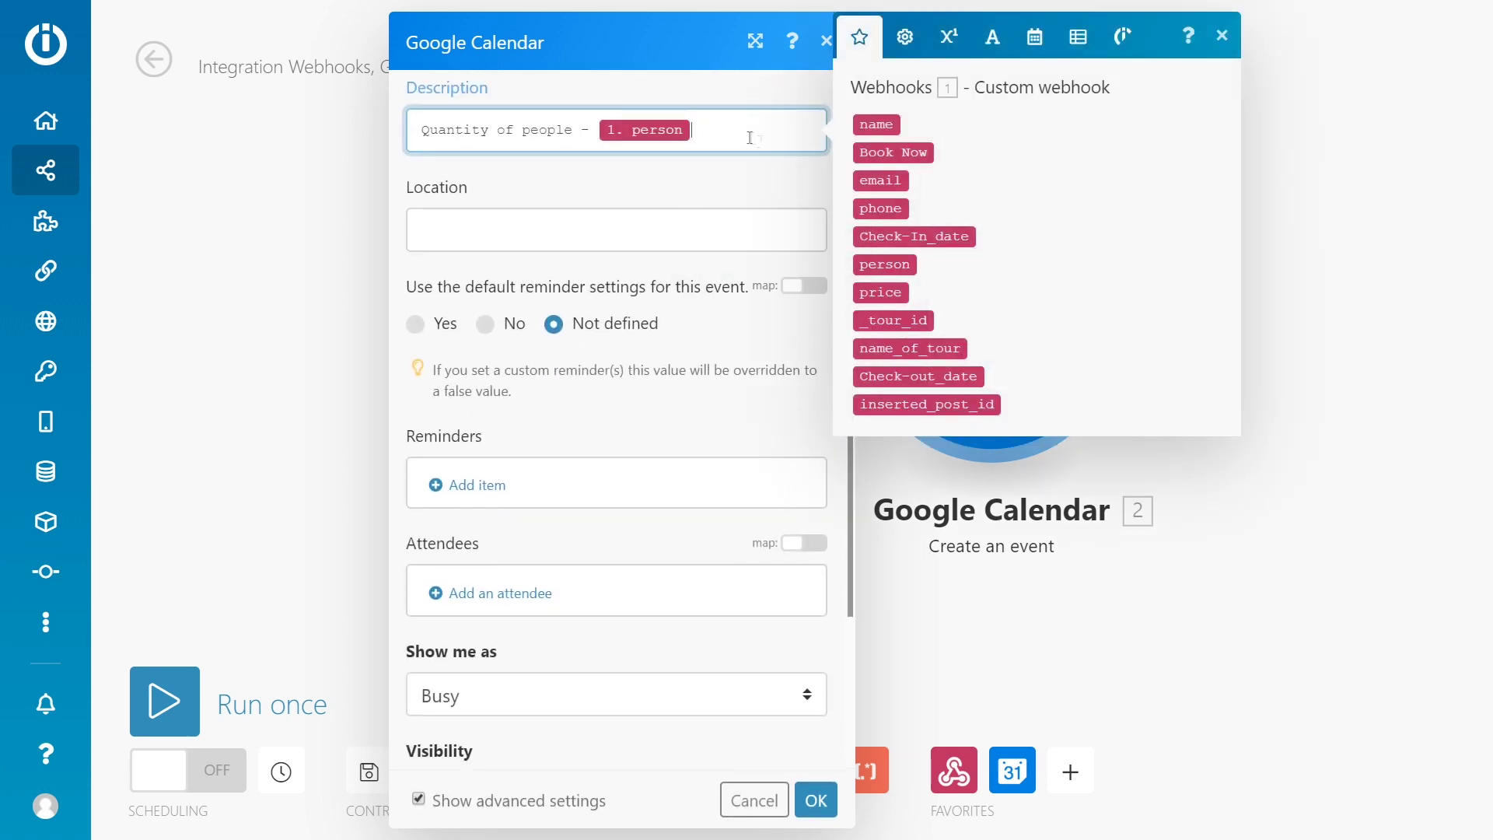
{"action": "type", "text": ";"}
{"action": "key", "text": "Return"}
{"action": "type", "text": "Total price -"}
{"action": "left_click", "coordinate": [879, 291]}
{"action": "type", "text": ";"}
{"action": "key", "text": "Return"}
{"action": "type", "text": "Tour ID -"}
{"action": "left_click", "coordinate": [894, 320]}
{"action": "type", "text": ". _tour_id."}
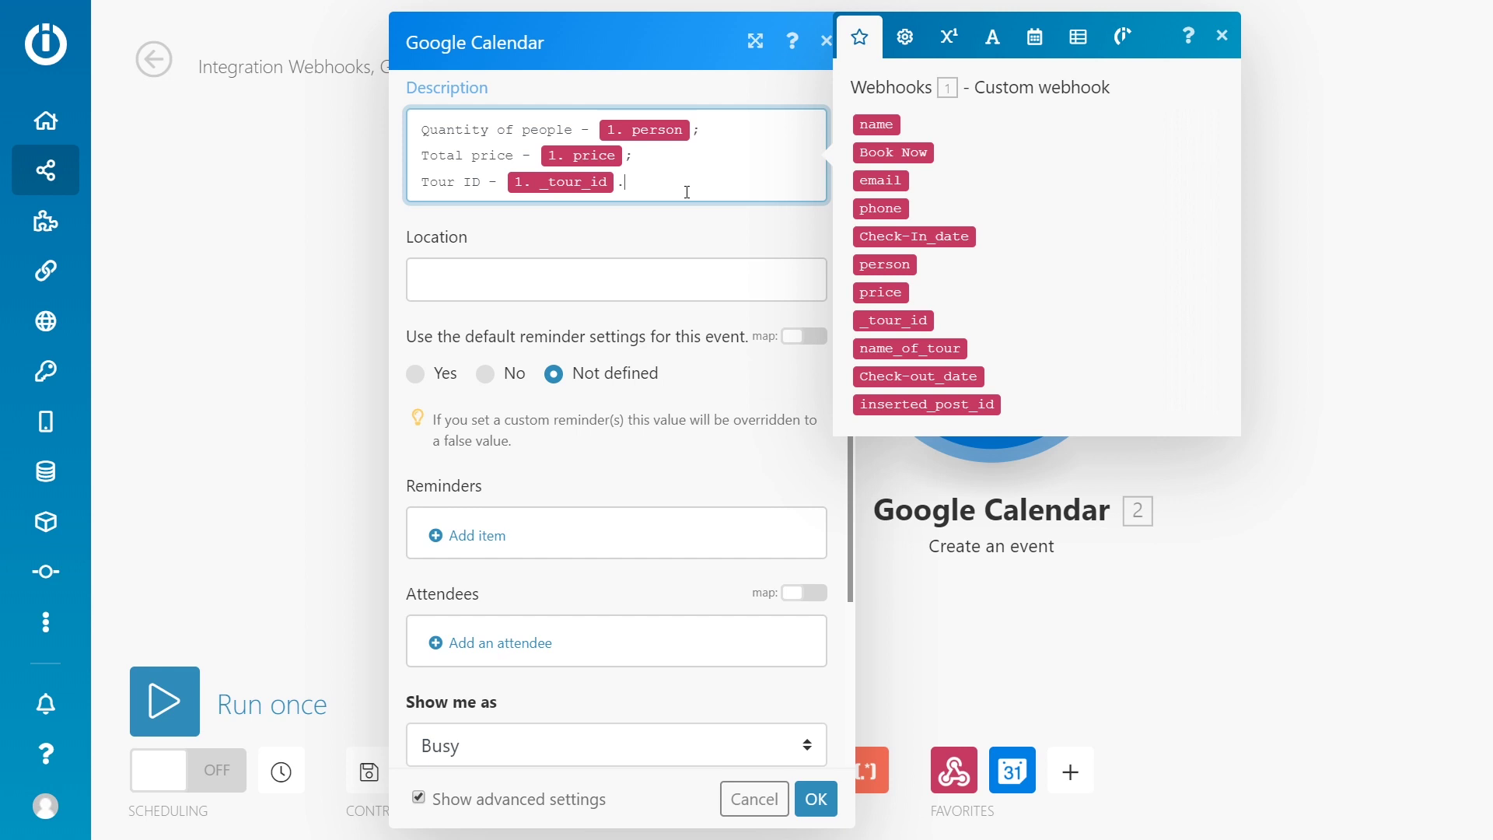
{"action": "left_click", "coordinate": [783, 456]}
{"action": "scroll", "coordinate": [817, 524], "scroll_direction": "down", "scroll_amount": 5}
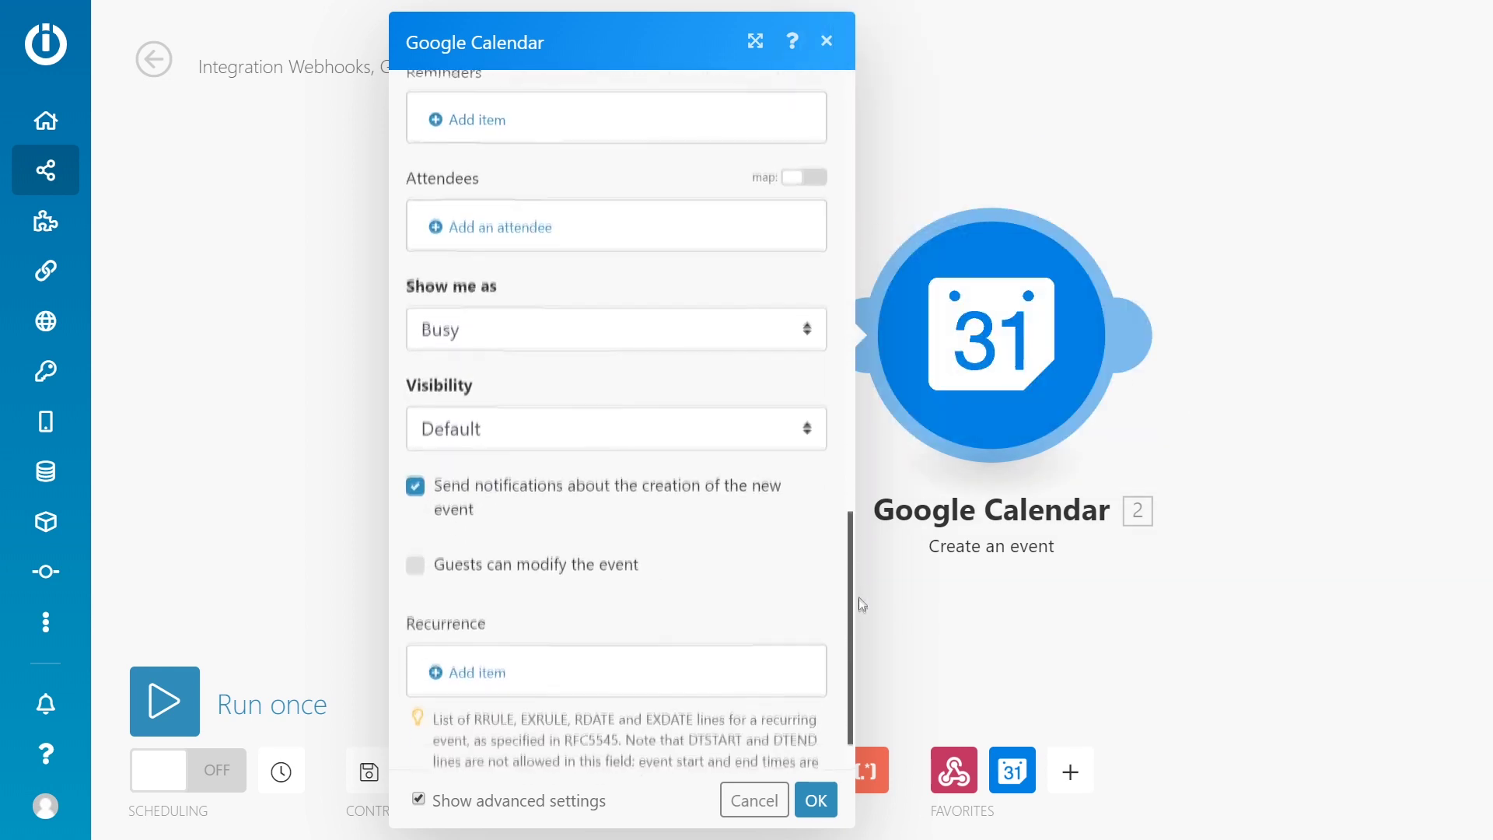
{"action": "left_click", "coordinate": [816, 800]}
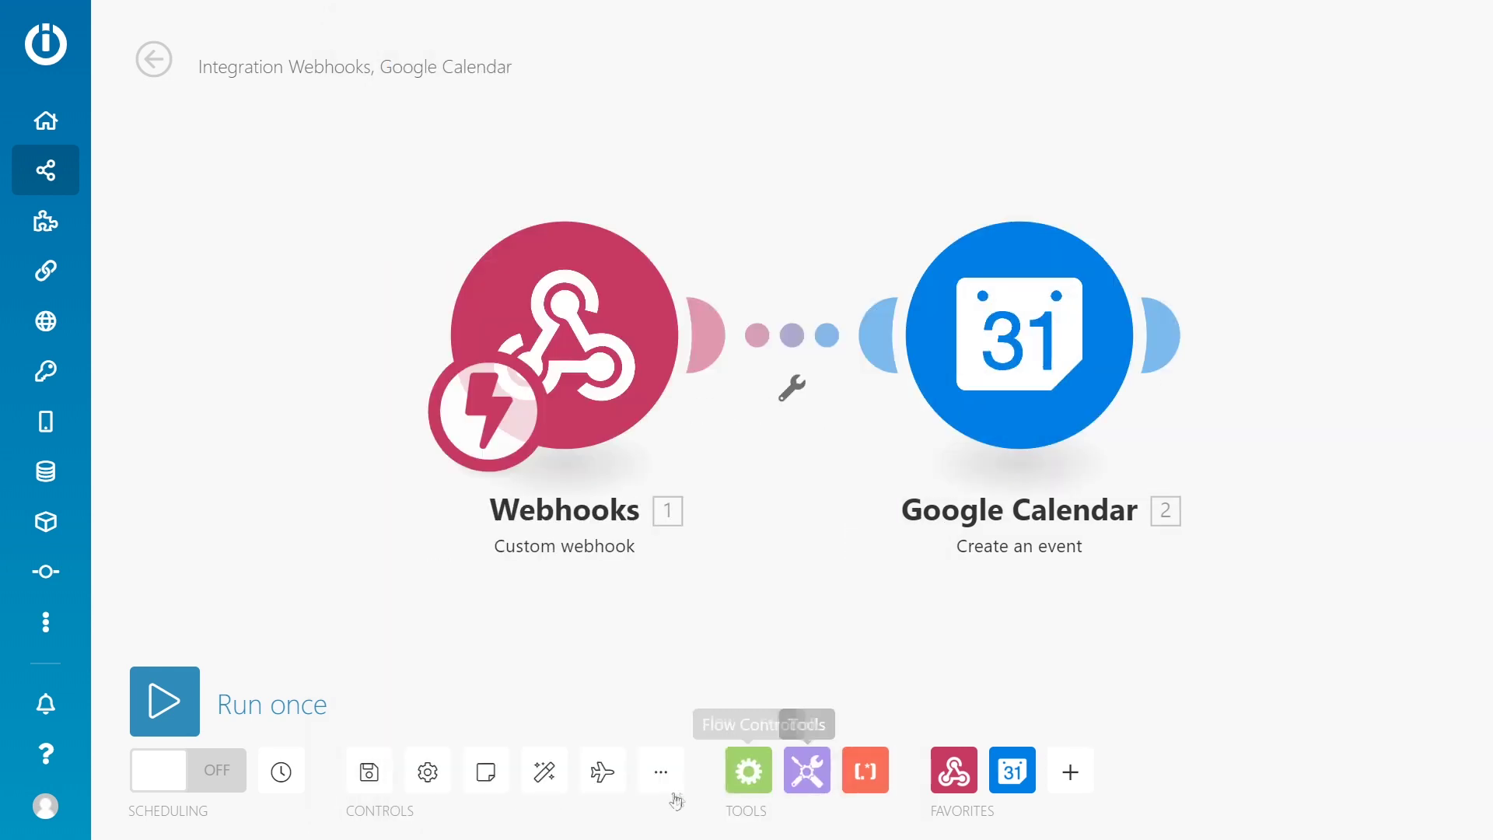
{"action": "left_click", "coordinate": [154, 781]}
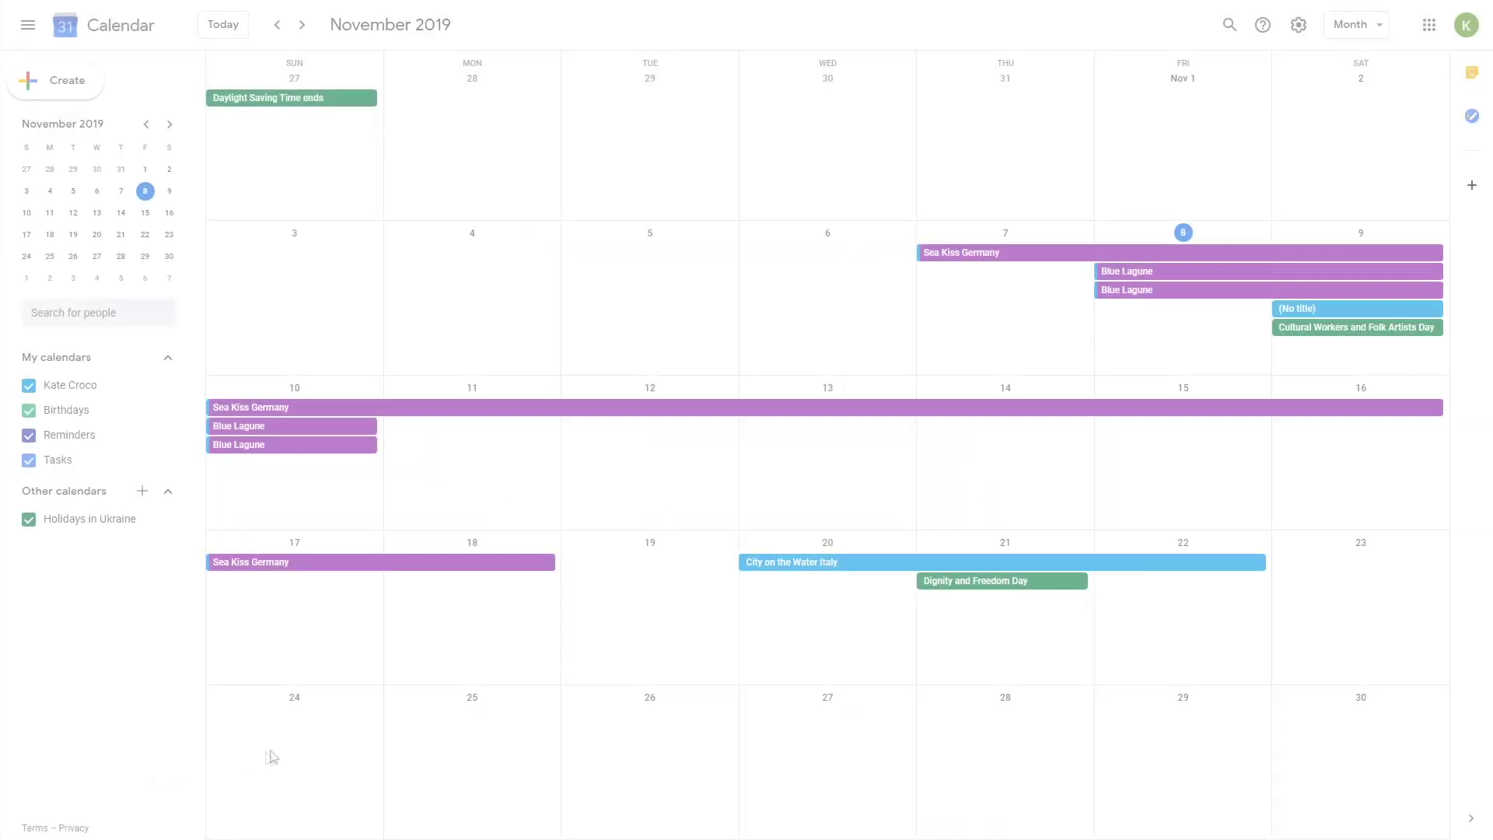
Open the November 20 'City on the Water Italy' event to view its booking details
{"action": "left_click", "coordinate": [884, 572]}
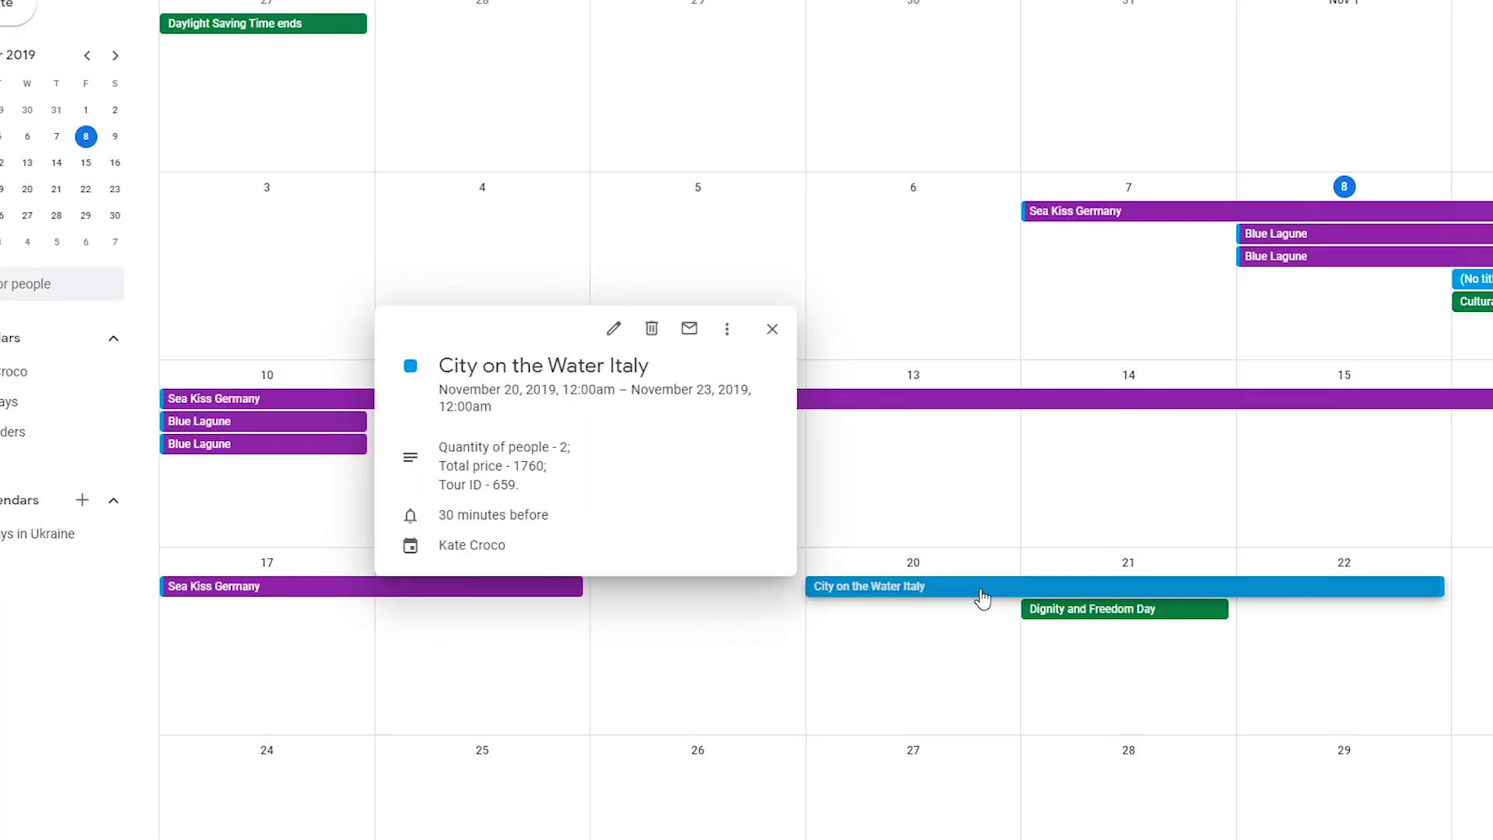